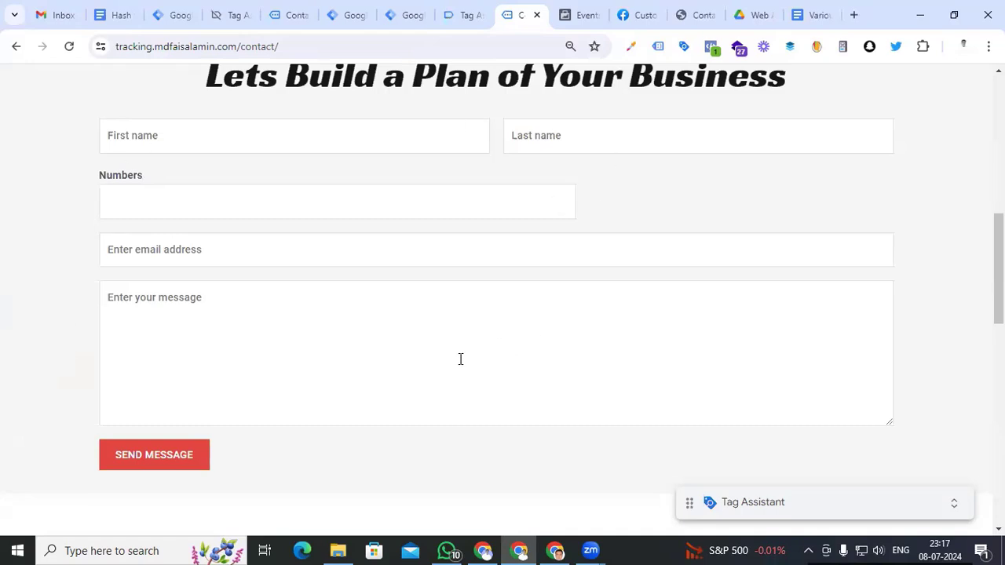
Focus the contact form's First name field and dismiss its autofill suggestions
{"action": "scroll", "coordinate": [460, 359], "scroll_direction": "up", "scroll_amount": 1}
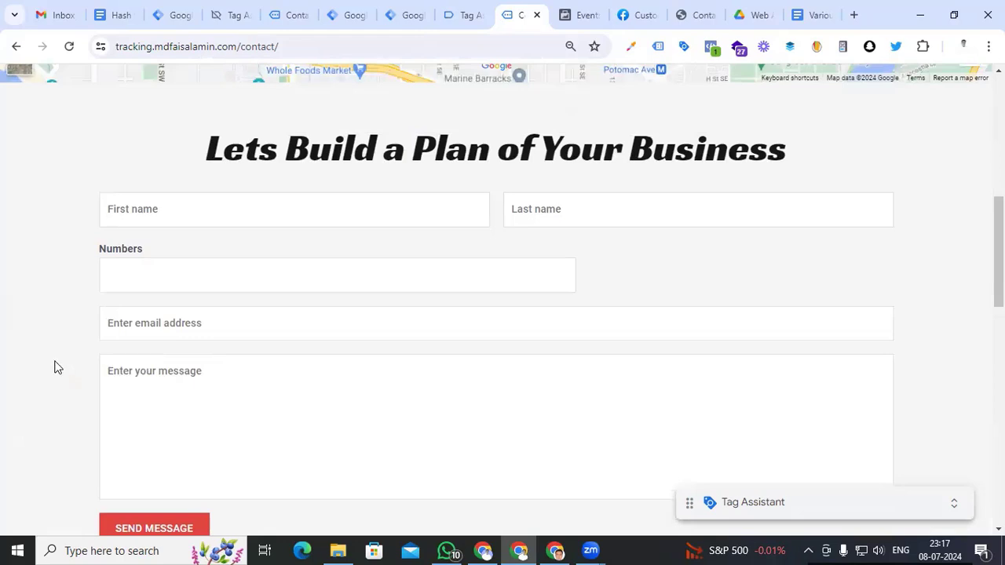
{"action": "left_click", "coordinate": [137, 216]}
{"action": "left_click", "coordinate": [49, 258]}
{"action": "scroll", "coordinate": [38, 370], "scroll_direction": "down", "scroll_amount": 1}
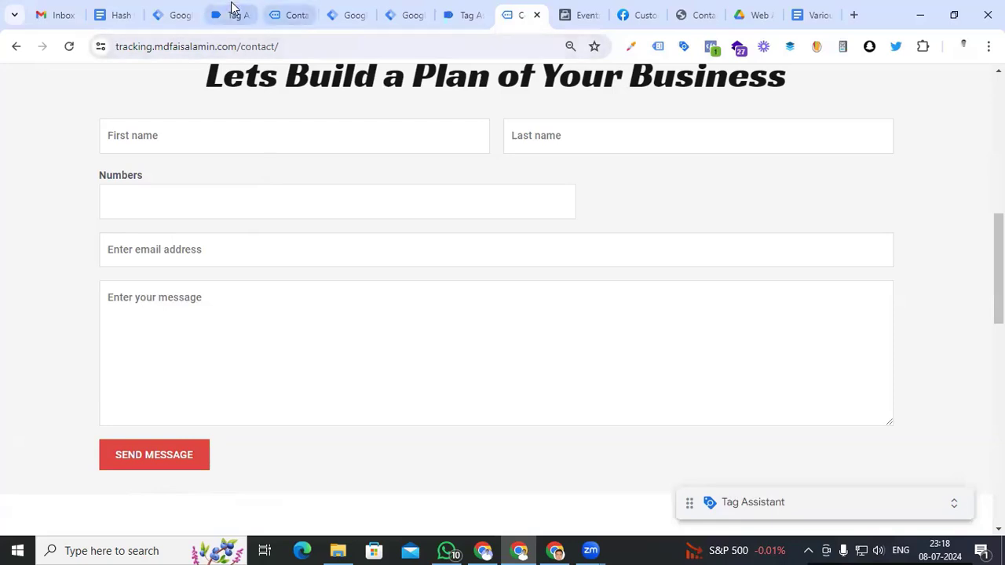
Review the 'all pages' trigger in Tag Manager, then return to the contact form's First name field
{"action": "left_click", "coordinate": [404, 14]}
{"action": "left_click", "coordinate": [246, 251]}
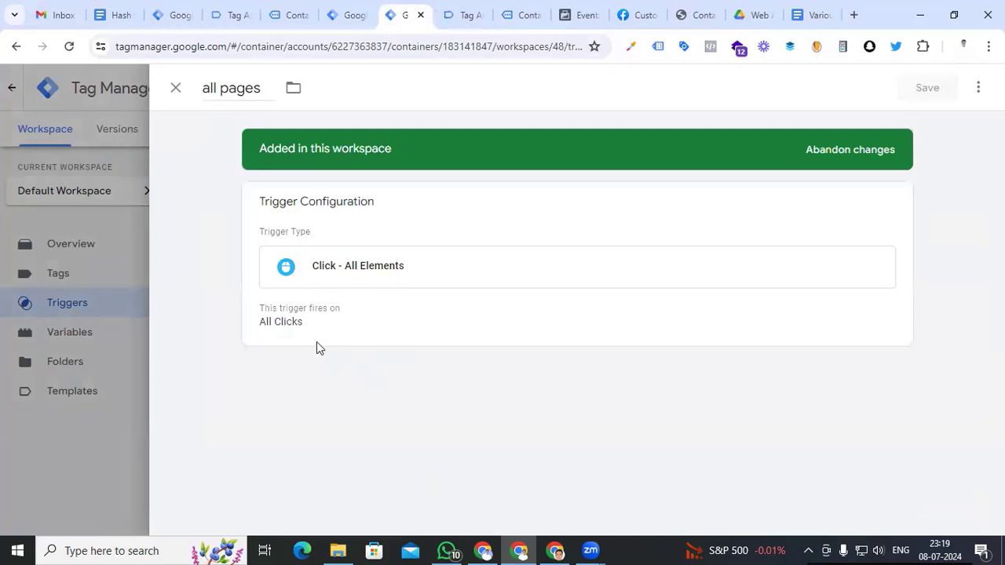
{"action": "left_click", "coordinate": [176, 88]}
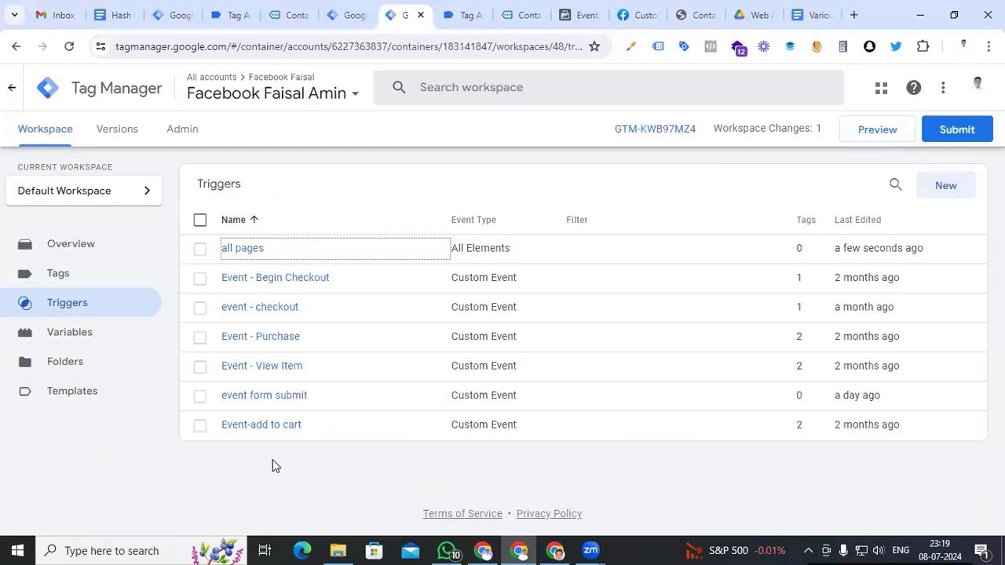
{"action": "left_click", "coordinate": [691, 16]}
{"action": "left_click", "coordinate": [191, 209]}
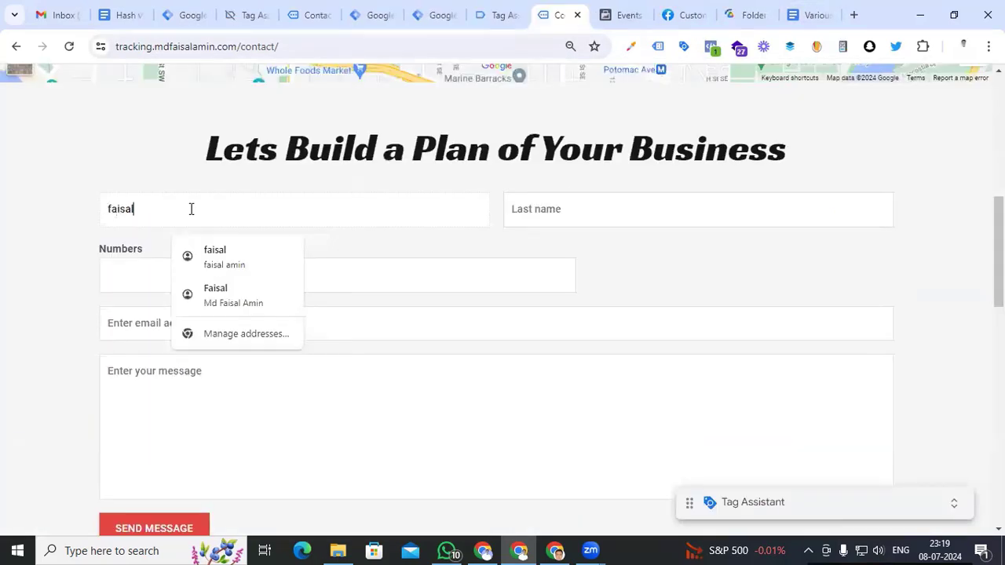
Enter a first name and copy the First name input's JS path from the inspected element
{"action": "left_click_drag", "start_coordinate": [191, 209], "coordinate": [77, 206]}
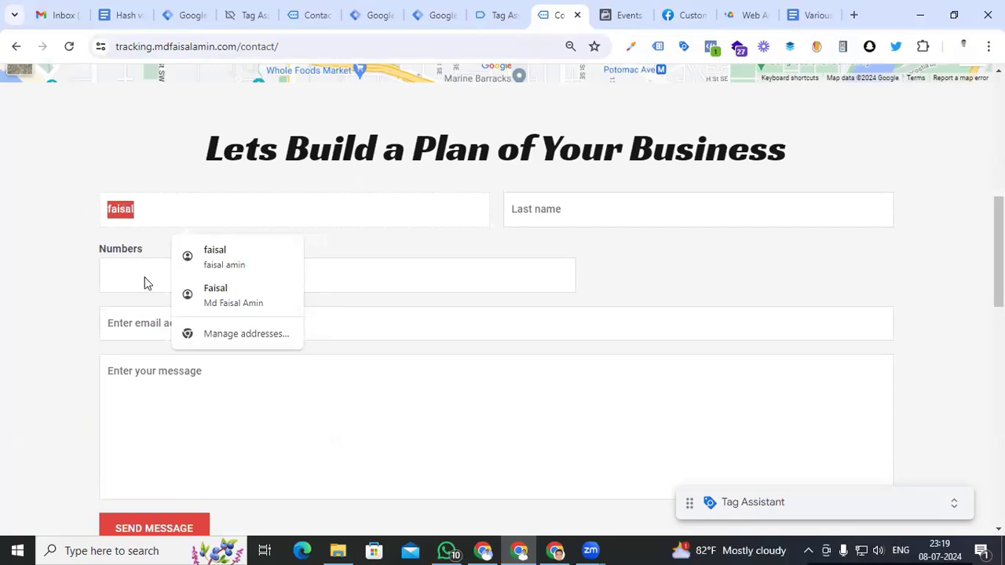
{"action": "right_click", "coordinate": [125, 215]}
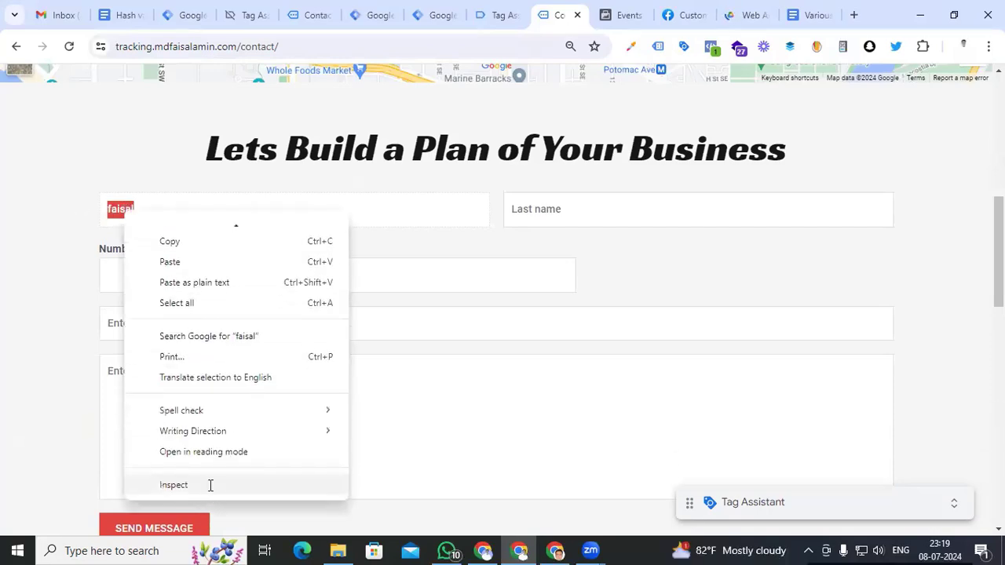
{"action": "left_click", "coordinate": [209, 488]}
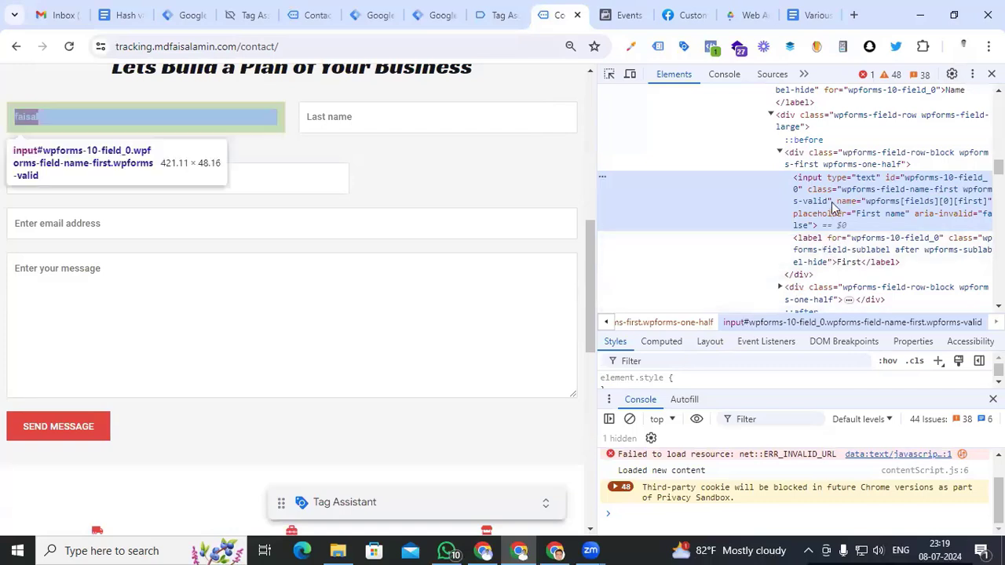
{"action": "right_click", "coordinate": [852, 202]}
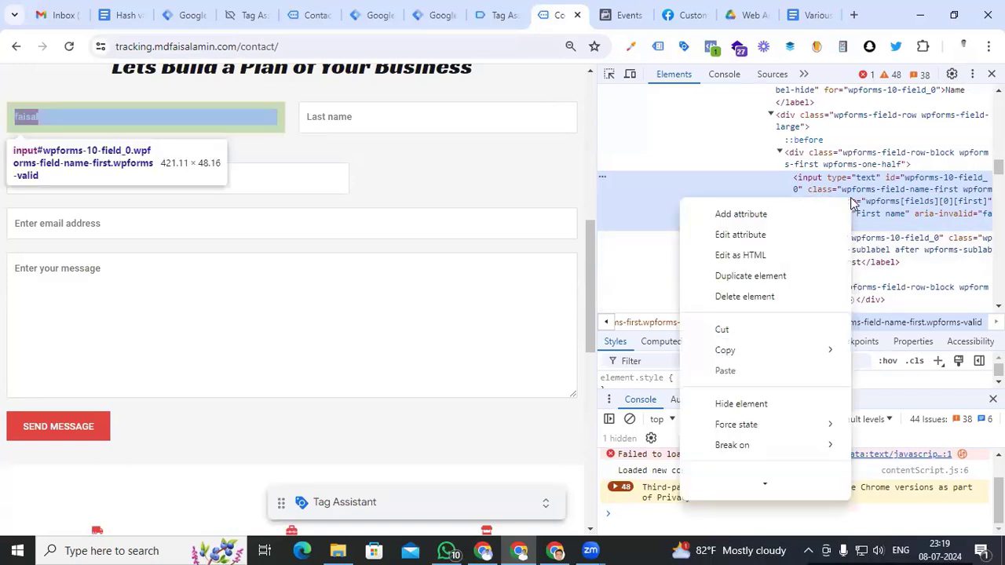
{"action": "mouse_move", "coordinate": [784, 349]}
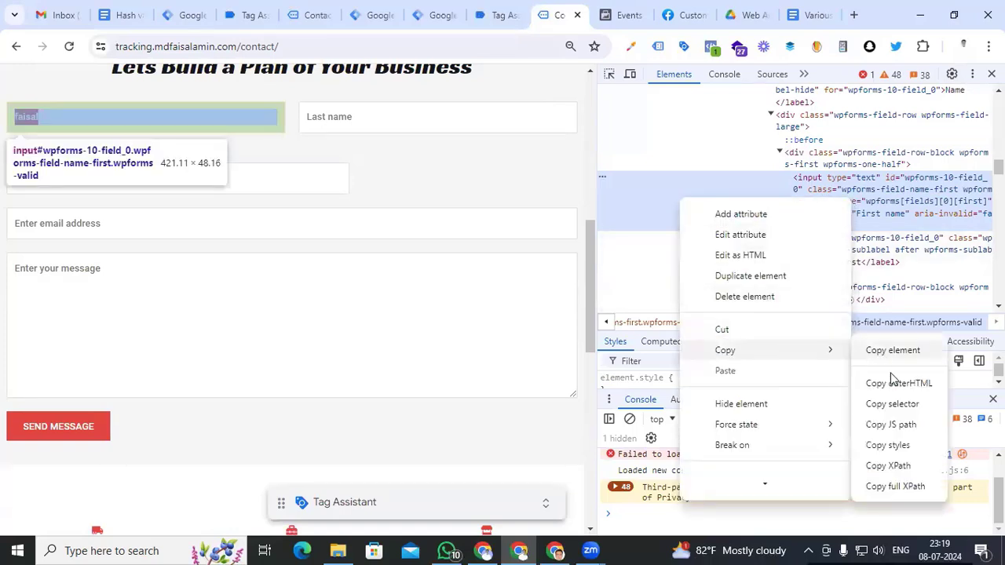
{"action": "left_click", "coordinate": [900, 424]}
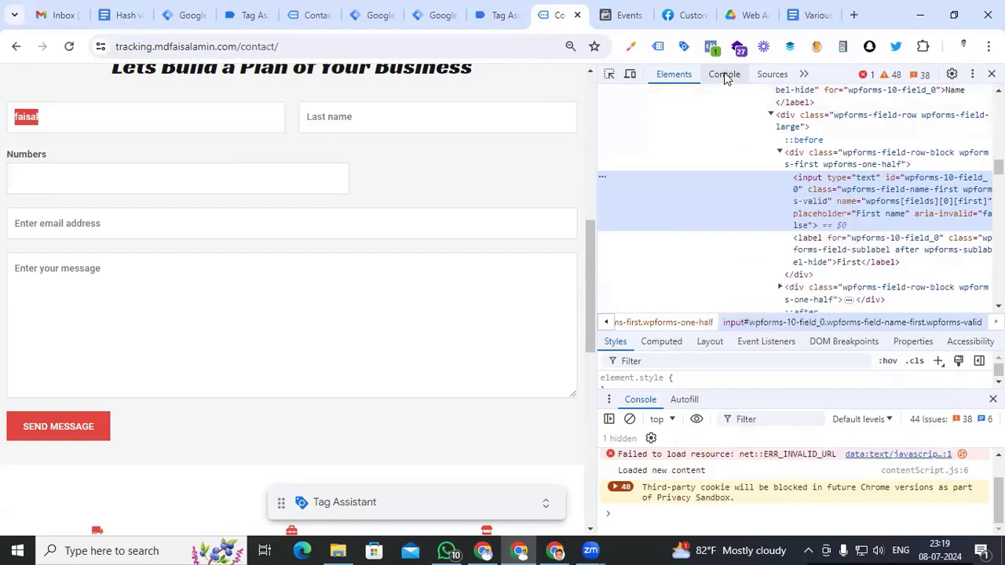
In a cleared console, run the copied path with .value to read back the first name
{"action": "left_click", "coordinate": [724, 75]}
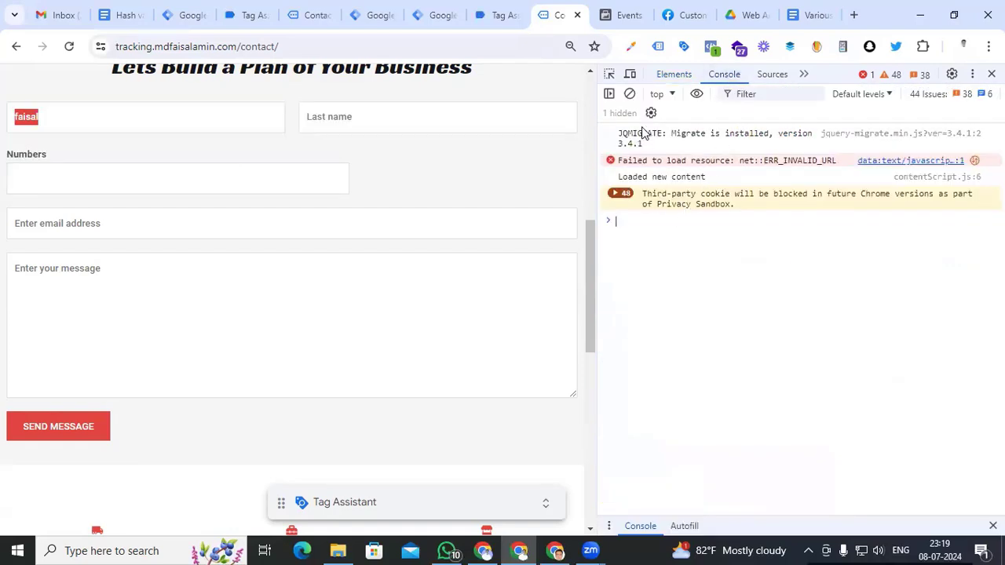
{"action": "left_click", "coordinate": [630, 93]}
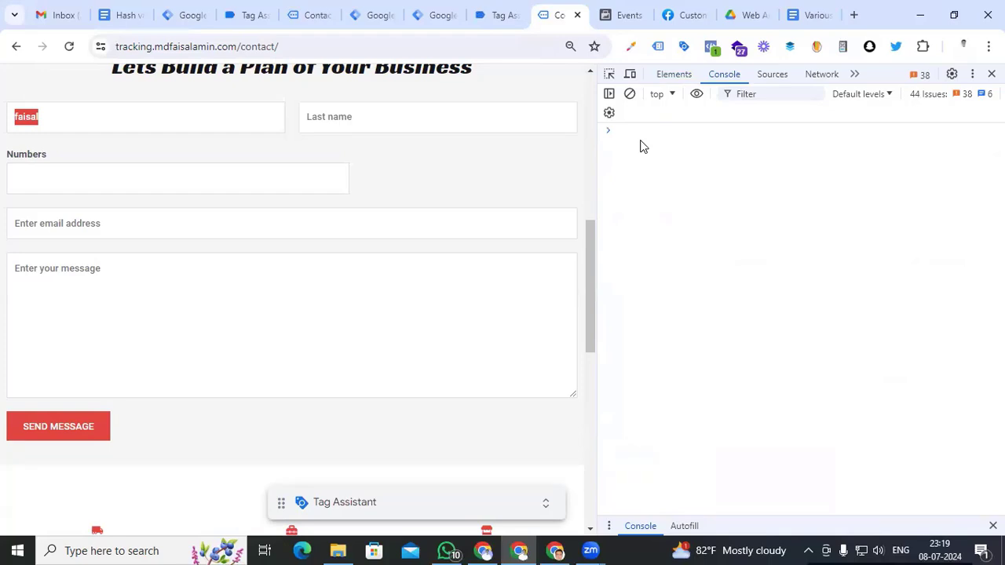
{"action": "left_click", "coordinate": [640, 134]}
{"action": "key", "text": "ctrl+v"}
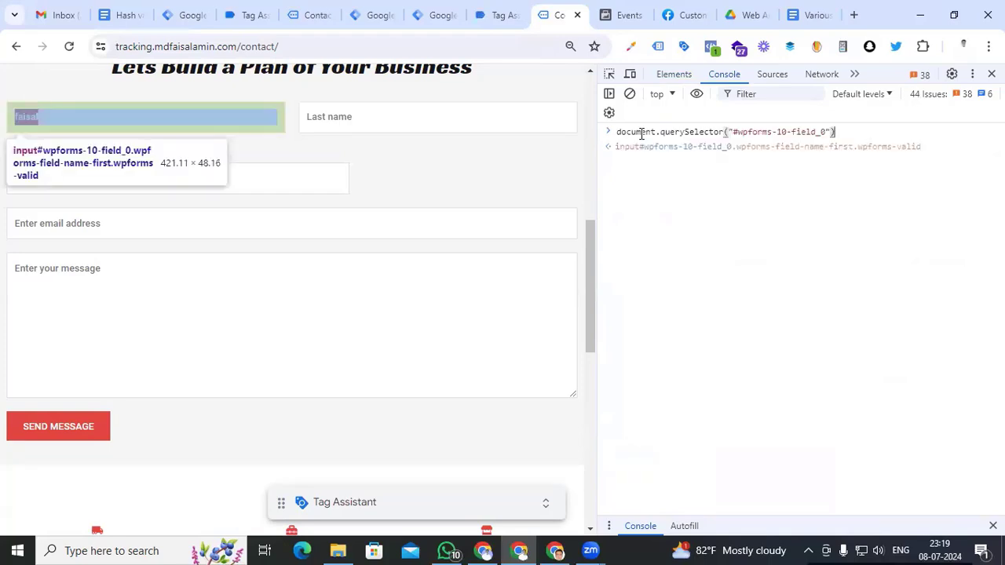
{"action": "type", "text": ".v"}
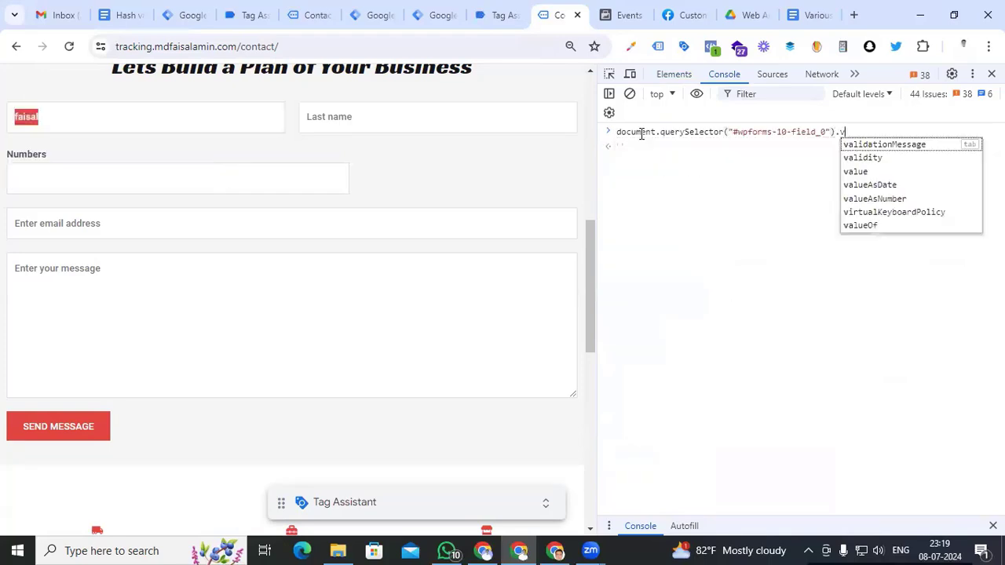
{"action": "type", "text": "alue"}
{"action": "key", "text": "Return"}
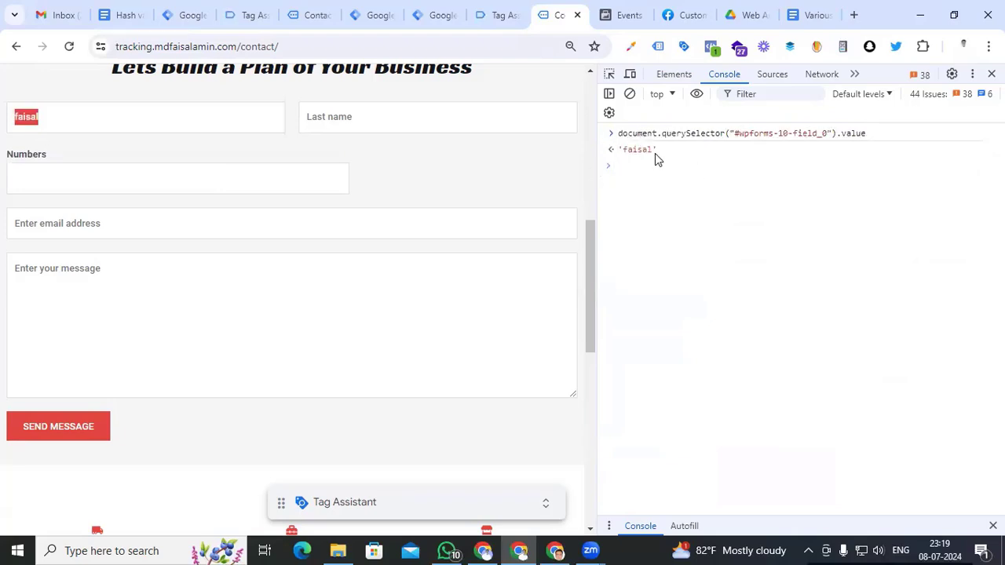
{"action": "left_click", "coordinate": [654, 152]}
{"action": "double_click", "coordinate": [628, 150]}
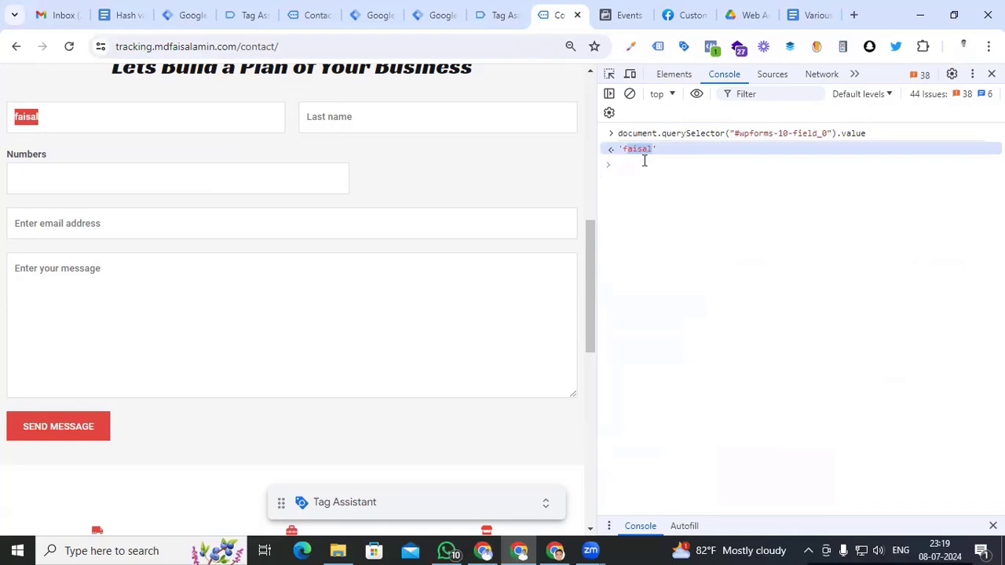
{"action": "left_click_drag", "start_coordinate": [876, 135], "coordinate": [621, 137]}
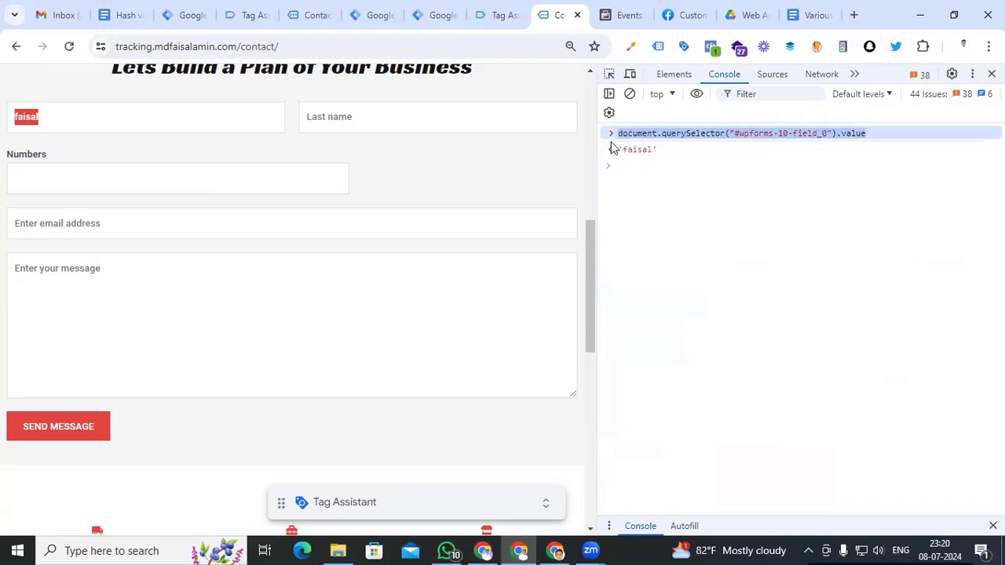
{"action": "left_click", "coordinate": [432, 15]}
Create a new user-defined variable of type Custom JavaScript
{"action": "left_click", "coordinate": [70, 333]}
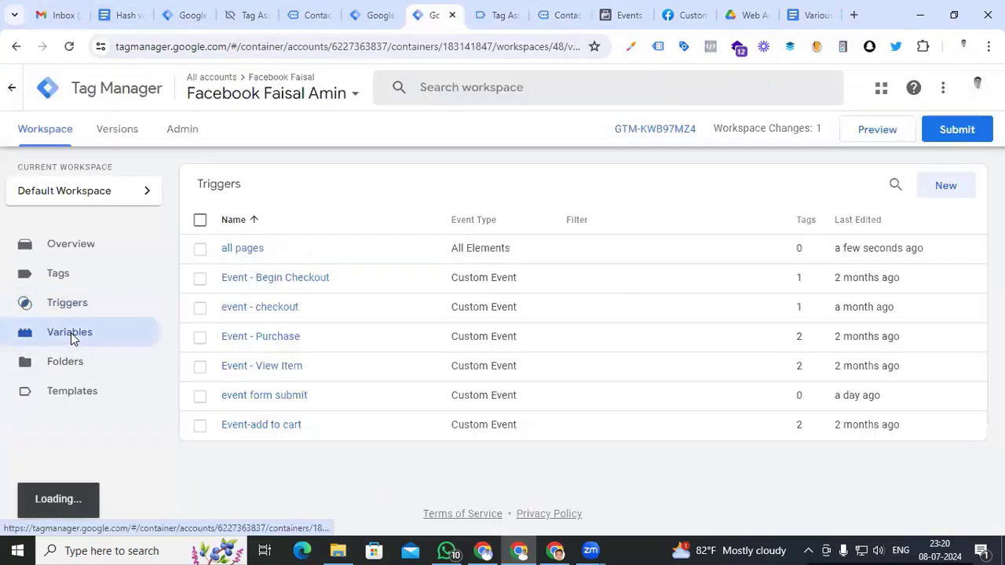
{"action": "scroll", "coordinate": [940, 238], "scroll_direction": "down", "scroll_amount": 6}
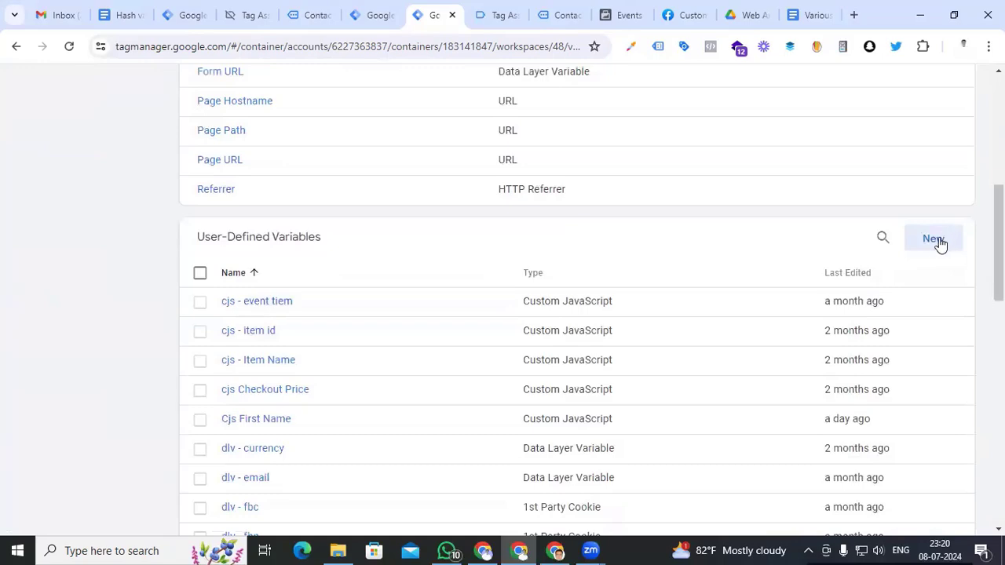
{"action": "left_click", "coordinate": [940, 244]}
{"action": "left_click", "coordinate": [606, 227]}
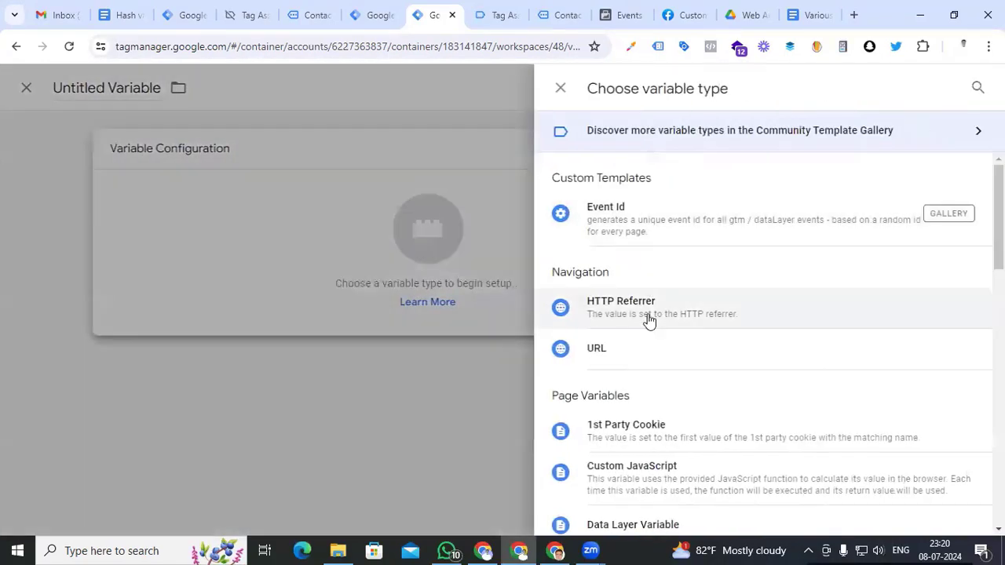
{"action": "left_click", "coordinate": [649, 472]}
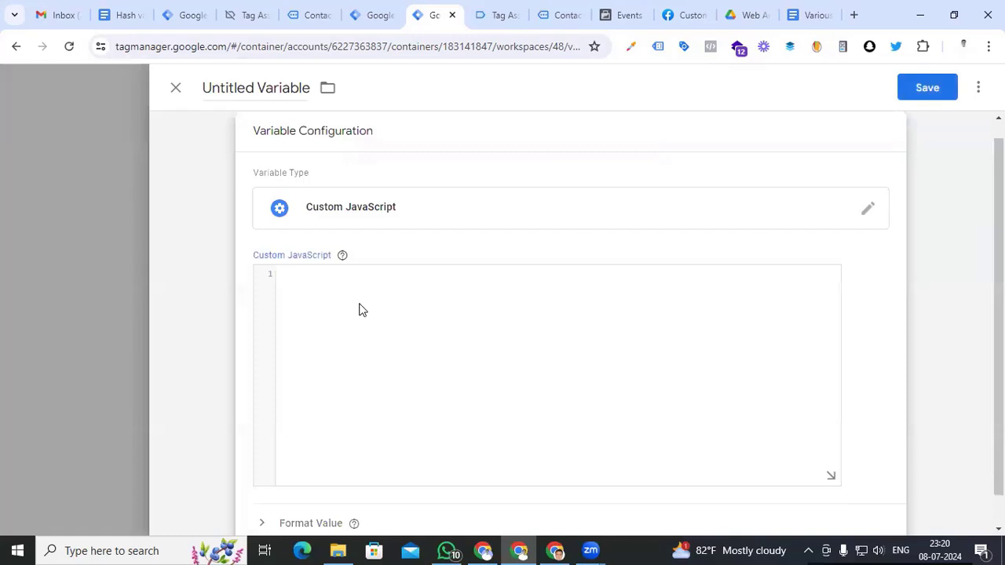
Write a function returning document.querySelector("#wpforms-10-field_0").value and save it as 'cjs First Name'
{"action": "type", "text": "function(){}"}
{"action": "key", "text": "Return"}
{"action": "key", "text": "Return"}
{"action": "key", "text": "Return"}
{"action": "key", "text": "Up"}
{"action": "type", "text": "return"}
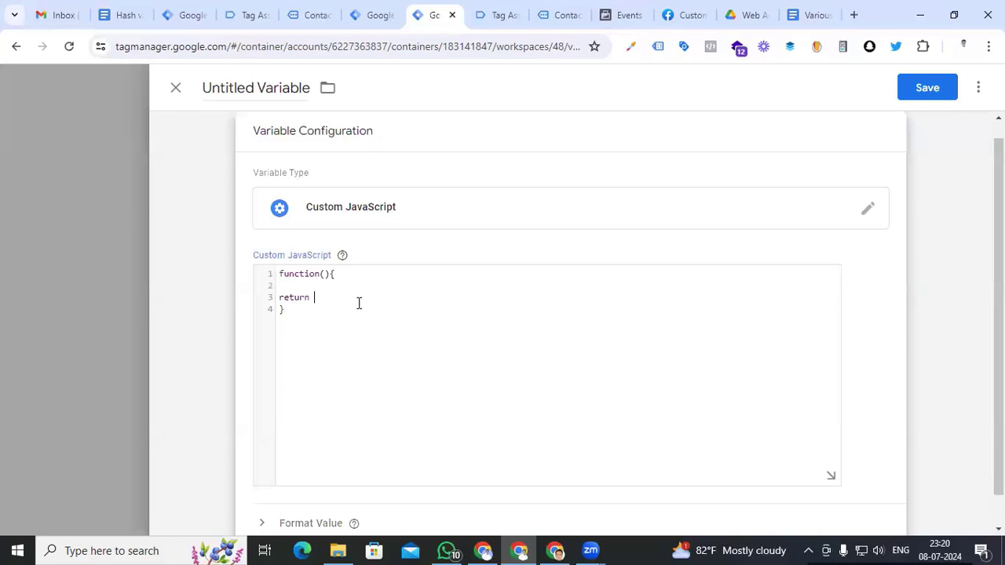
{"action": "key", "text": "ctrl+v"}
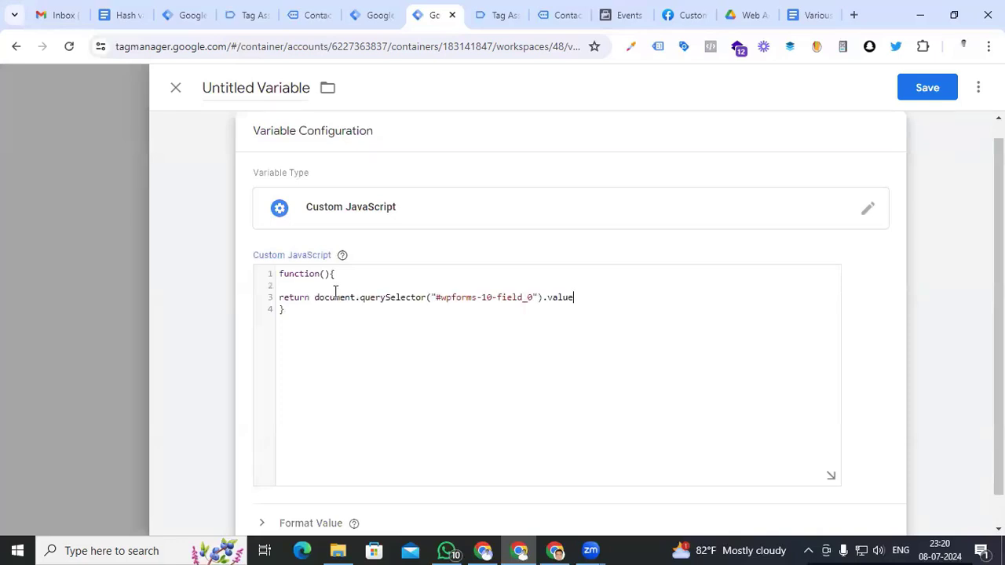
{"action": "left_click", "coordinate": [246, 88]}
{"action": "type", "text": "c"}
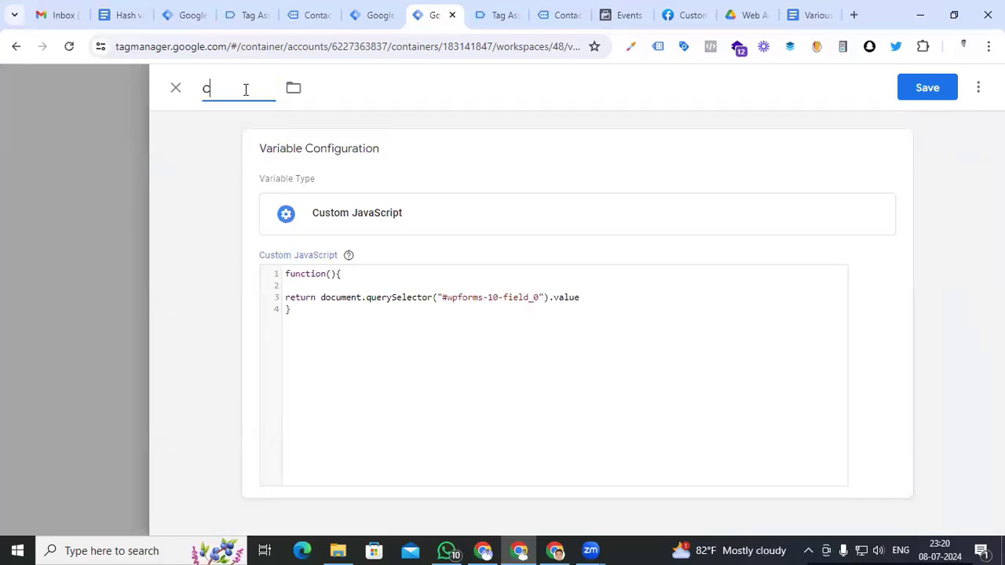
{"action": "type", "text": "js First Name"}
{"action": "left_click", "coordinate": [927, 88]}
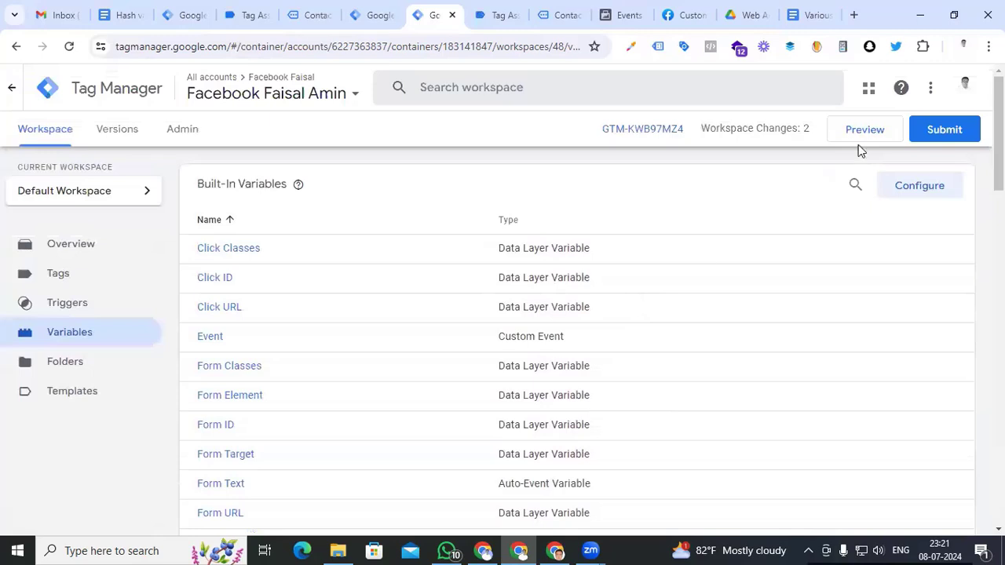
Start Tag Assistant preview mode for the container and connect it to the site
{"action": "left_click", "coordinate": [876, 130]}
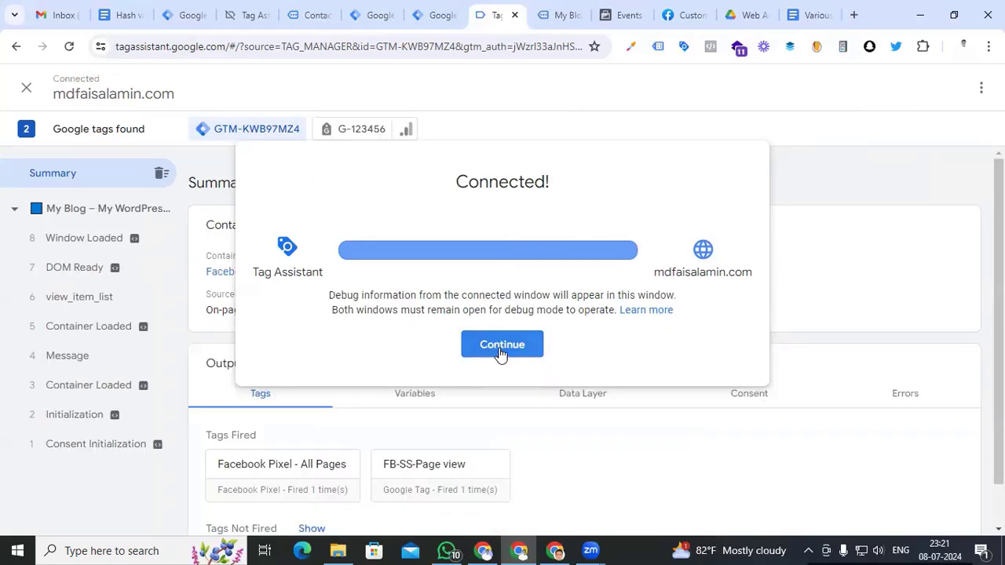
{"action": "left_click", "coordinate": [500, 357]}
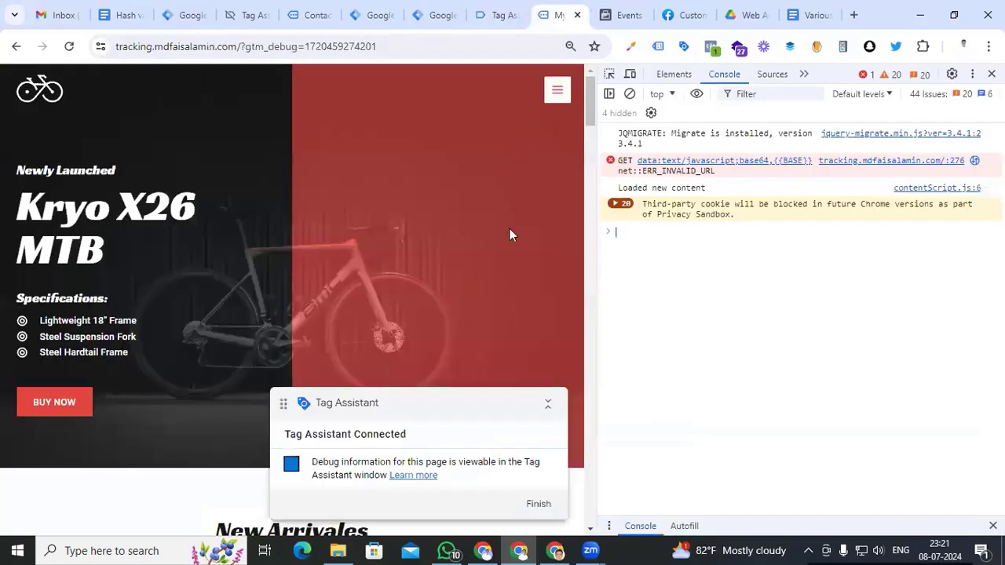
{"action": "key", "text": "F12"}
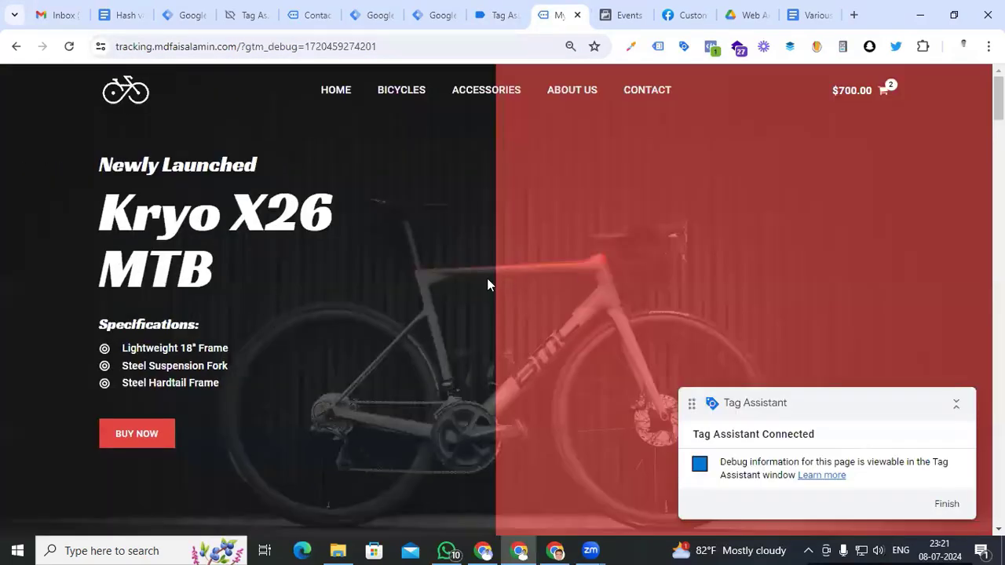
Autofill the contact form, enter the message 'test', and send it
{"action": "left_click", "coordinate": [636, 89]}
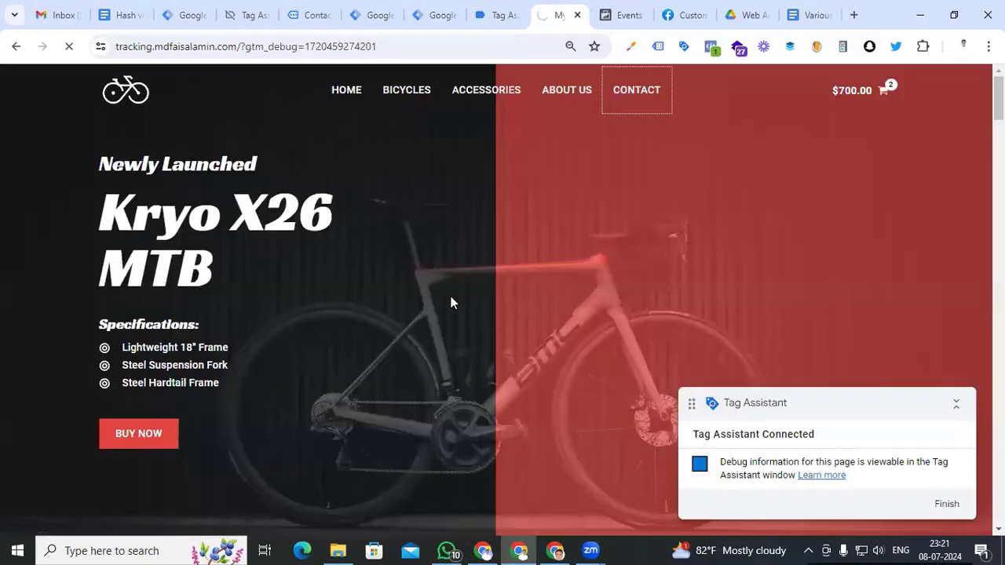
{"action": "left_click", "coordinate": [350, 208]}
{"action": "type", "text": "faisal"}
{"action": "left_click", "coordinate": [251, 250]}
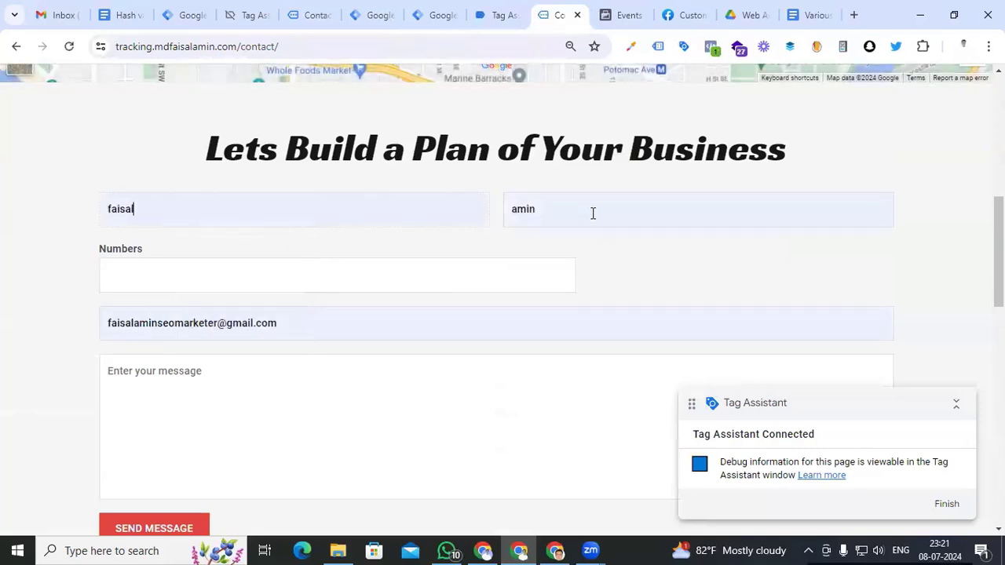
{"action": "scroll", "coordinate": [592, 212], "scroll_direction": "down", "scroll_amount": 2}
{"action": "left_click", "coordinate": [280, 294]}
{"action": "type", "text": "test"}
{"action": "left_click", "coordinate": [154, 381]}
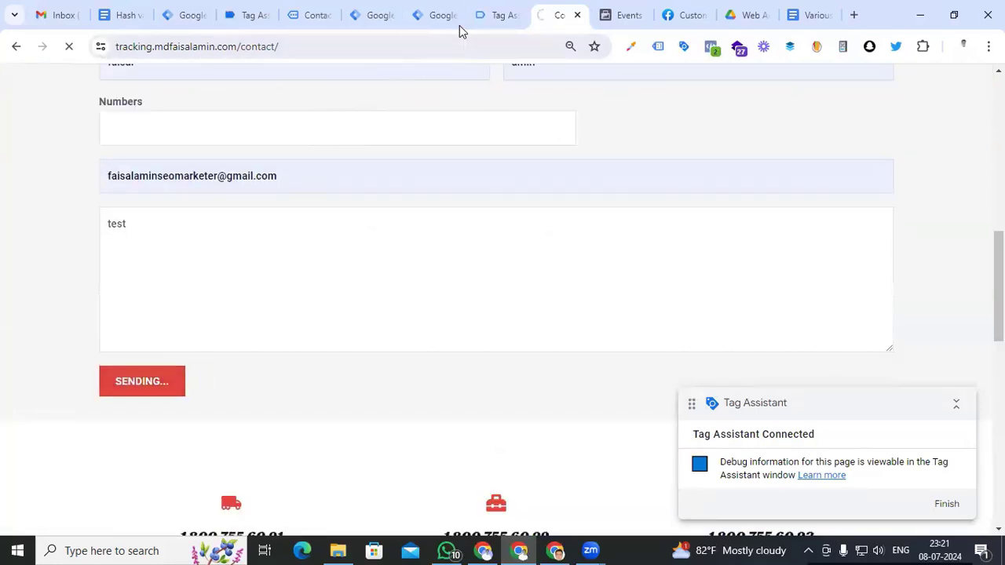
{"action": "left_click", "coordinate": [499, 15]}
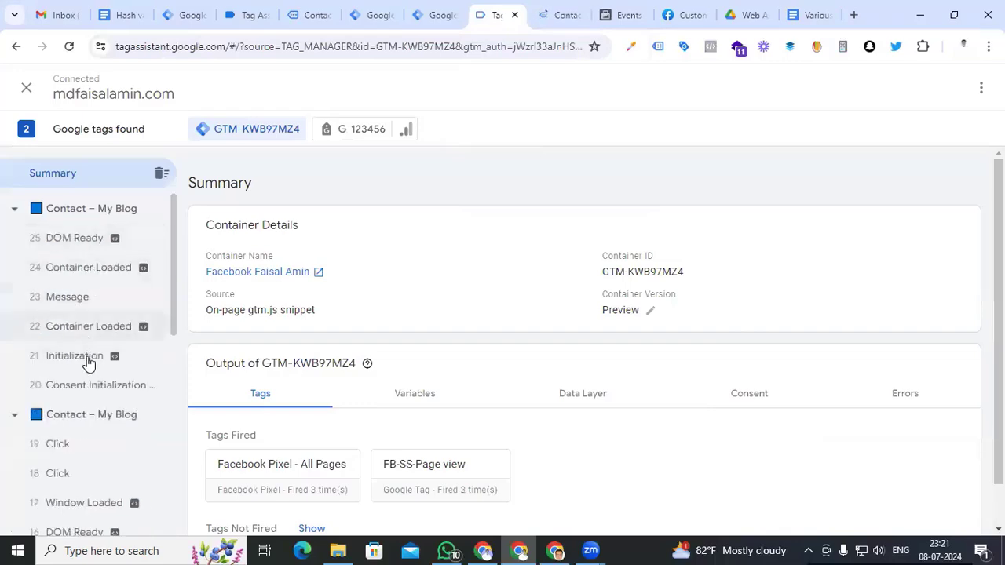
Check the Click event's variables to confirm cjs First Name holds the entered first name
{"action": "left_click", "coordinate": [70, 445]}
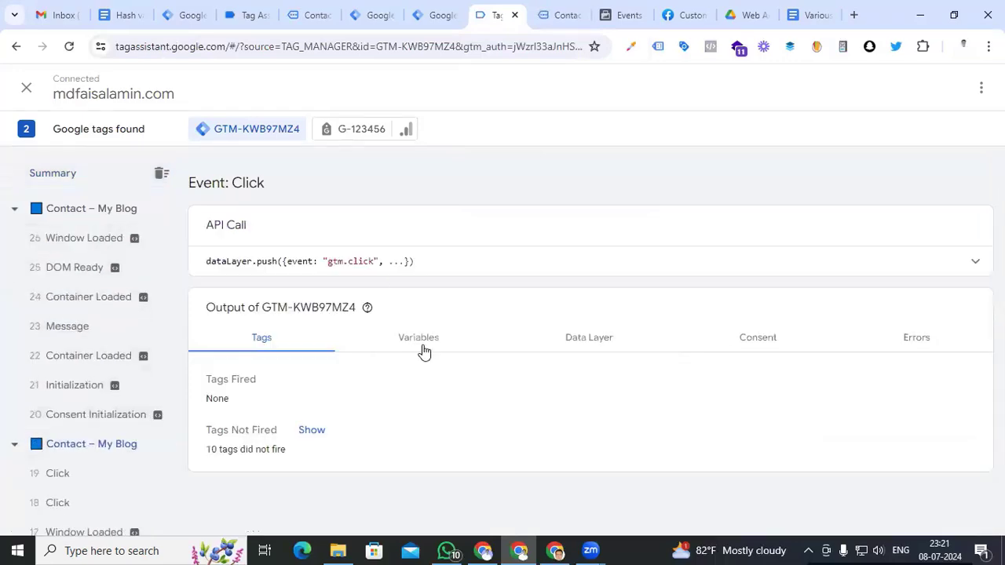
{"action": "left_click", "coordinate": [421, 343]}
{"action": "scroll", "coordinate": [388, 337], "scroll_direction": "down", "scroll_amount": 4}
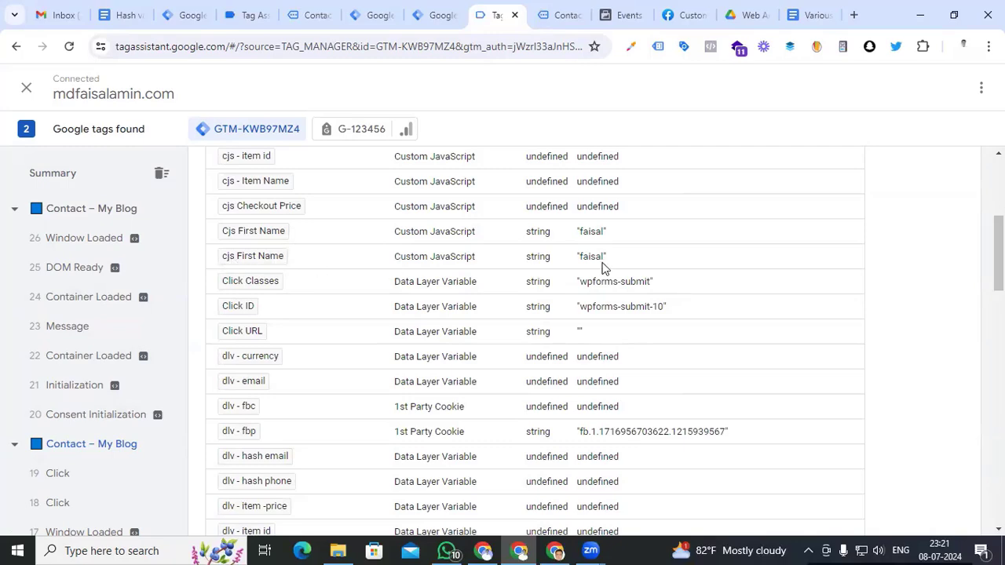
{"action": "left_click_drag", "start_coordinate": [603, 266], "coordinate": [581, 267]}
{"action": "scroll", "coordinate": [506, 296], "scroll_direction": "up", "scroll_amount": 2}
{"action": "scroll", "coordinate": [506, 296], "scroll_direction": "down", "scroll_amount": 1}
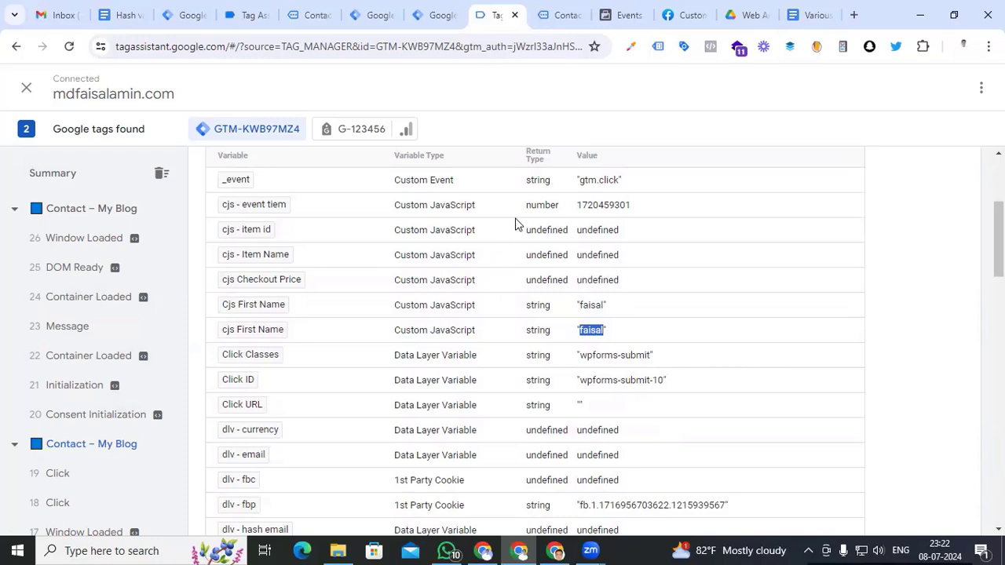
{"action": "left_click", "coordinate": [559, 15]}
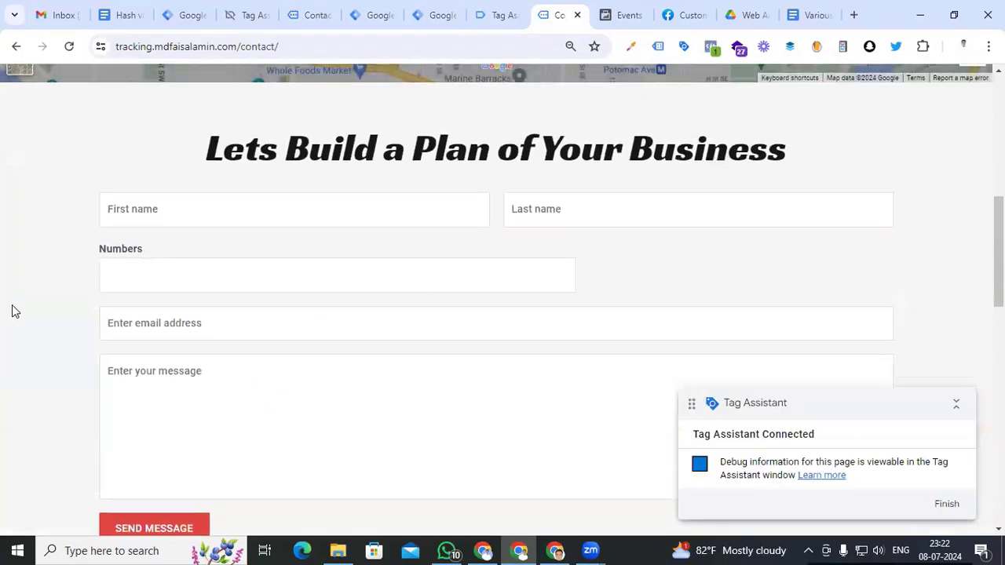
Enter a last name and copy the Last name input's JS path from the inspected element
{"action": "left_click", "coordinate": [585, 211]}
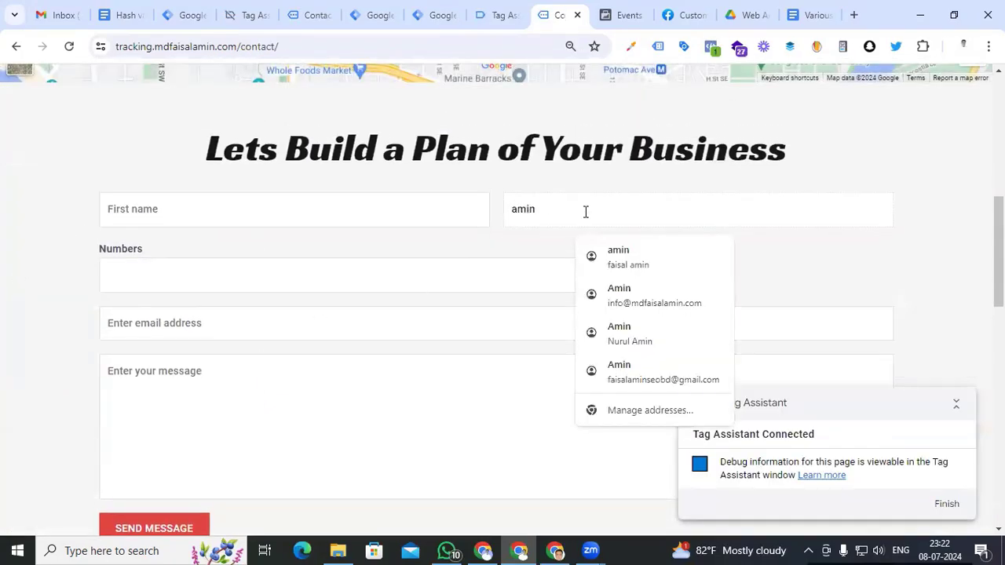
{"action": "double_click", "coordinate": [534, 212]}
{"action": "key", "text": "ctrl+shift+i"}
{"action": "right_click", "coordinate": [330, 119]}
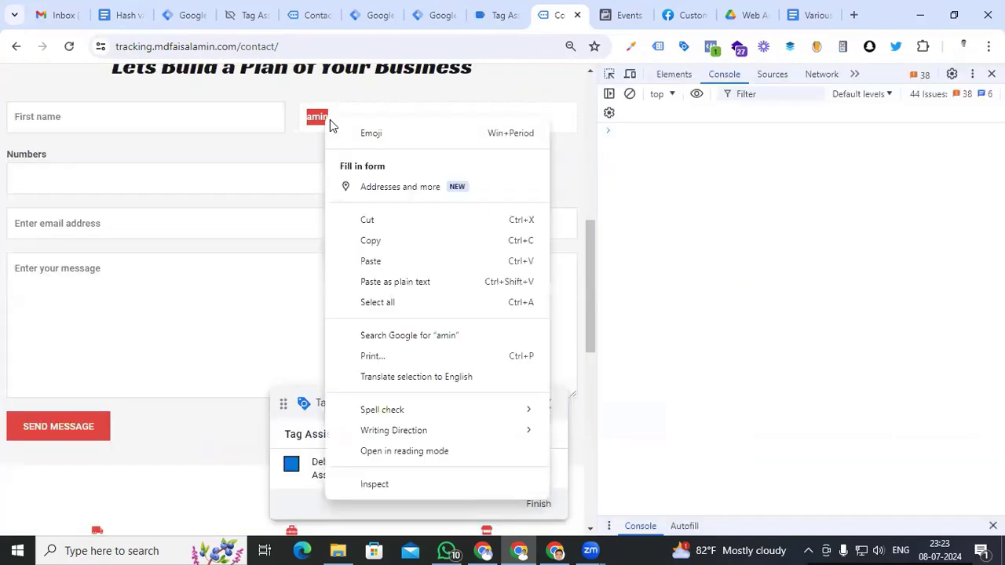
{"action": "left_click", "coordinate": [375, 486]}
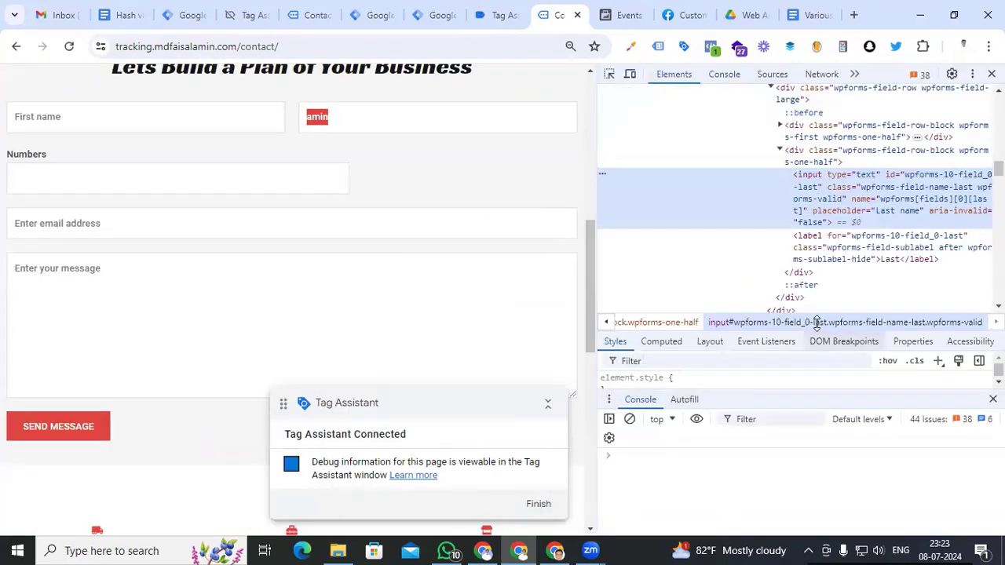
{"action": "right_click", "coordinate": [864, 198]}
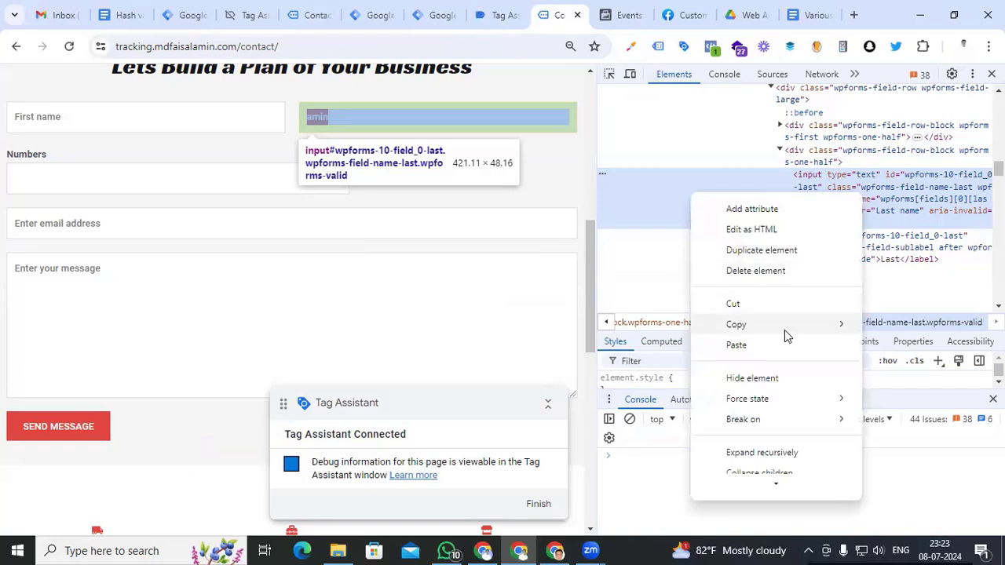
{"action": "mouse_move", "coordinate": [784, 329]}
{"action": "left_click", "coordinate": [901, 400]}
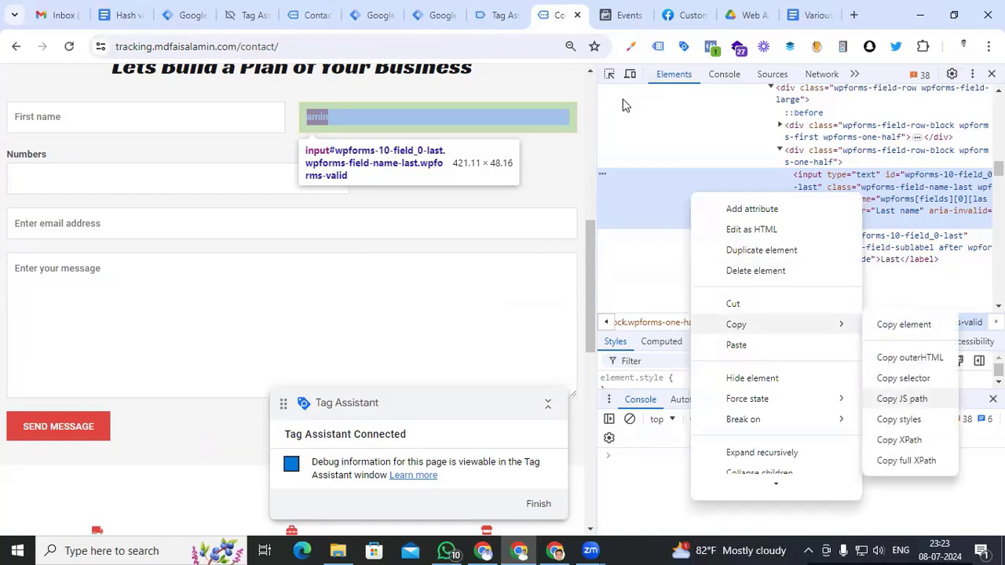
Run the path with .value in the console to read the last name from #wpforms-10-field_0-last
{"action": "left_click", "coordinate": [723, 74]}
{"action": "key", "text": "ctrl+v"}
{"action": "key", "text": "Return"}
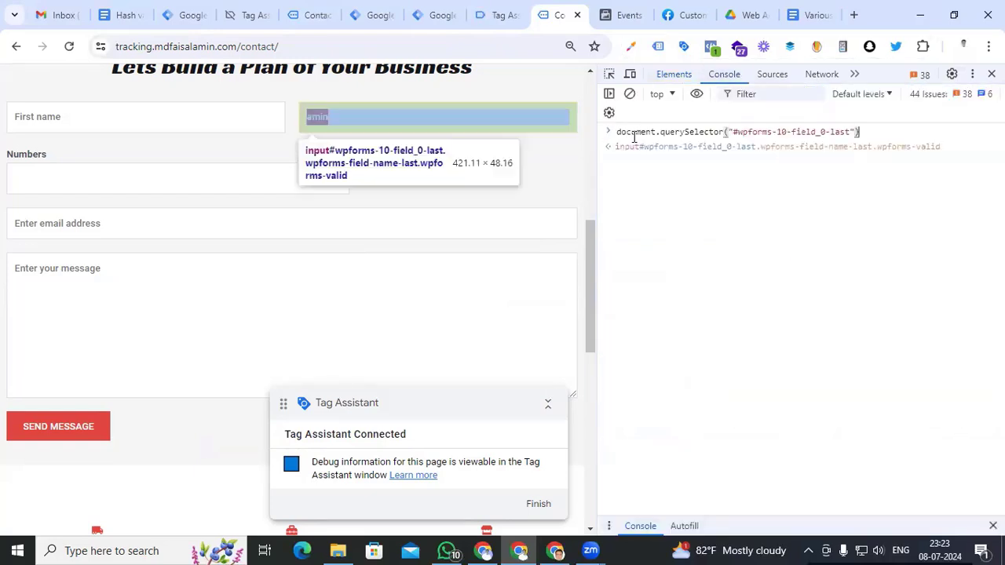
{"action": "type", "text": ".value"}
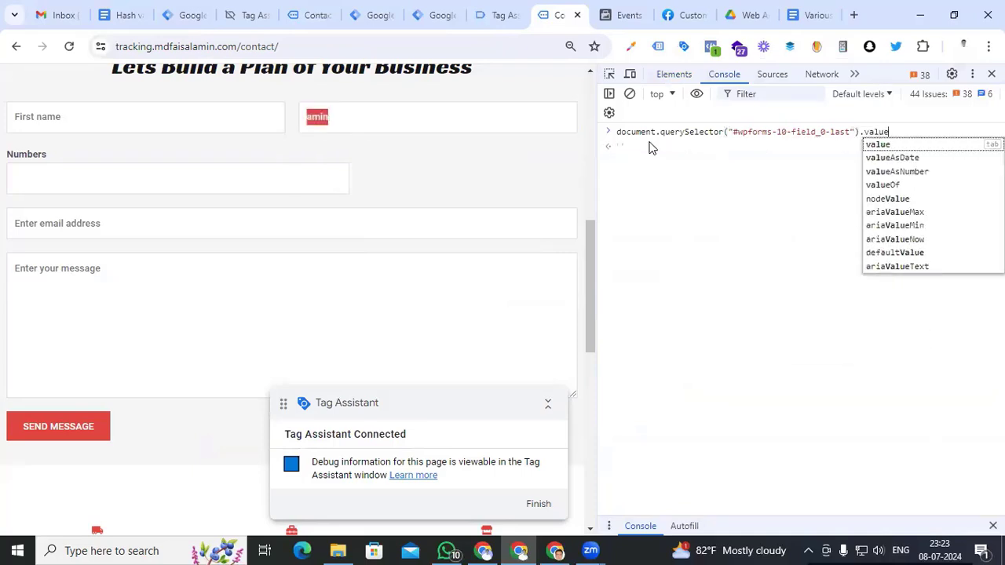
{"action": "key", "text": "Return"}
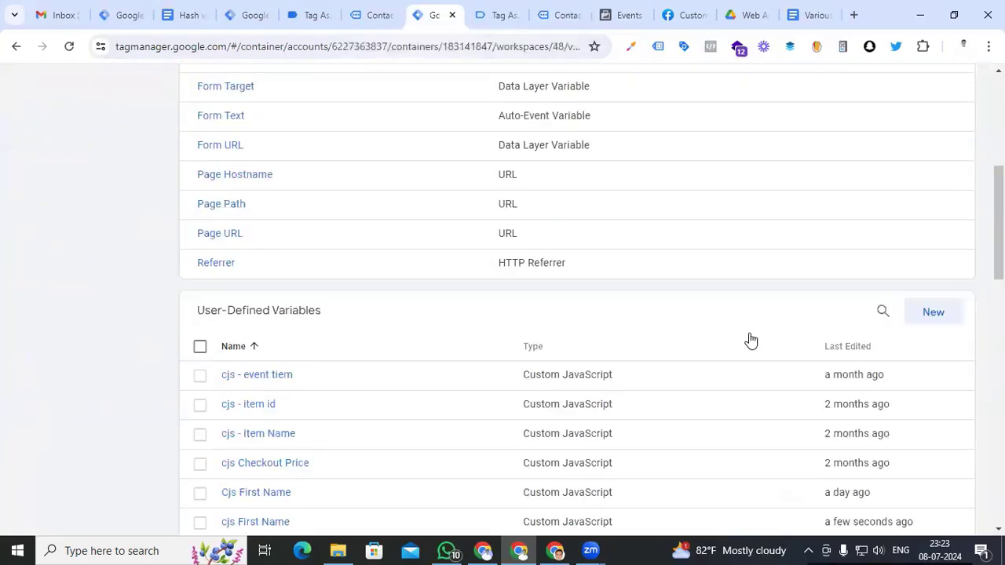
{"action": "scroll", "coordinate": [751, 340], "scroll_direction": "down", "scroll_amount": 2}
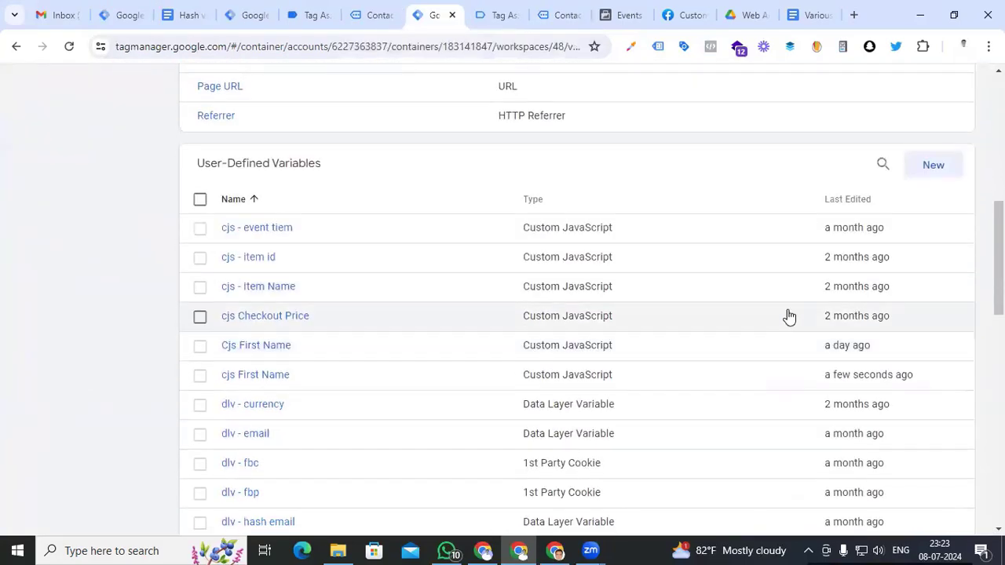
Save Custom JavaScript variable 'cjs last name' returning document.querySelector("#wpforms-10-field_0-last").value
{"action": "left_click", "coordinate": [927, 168]}
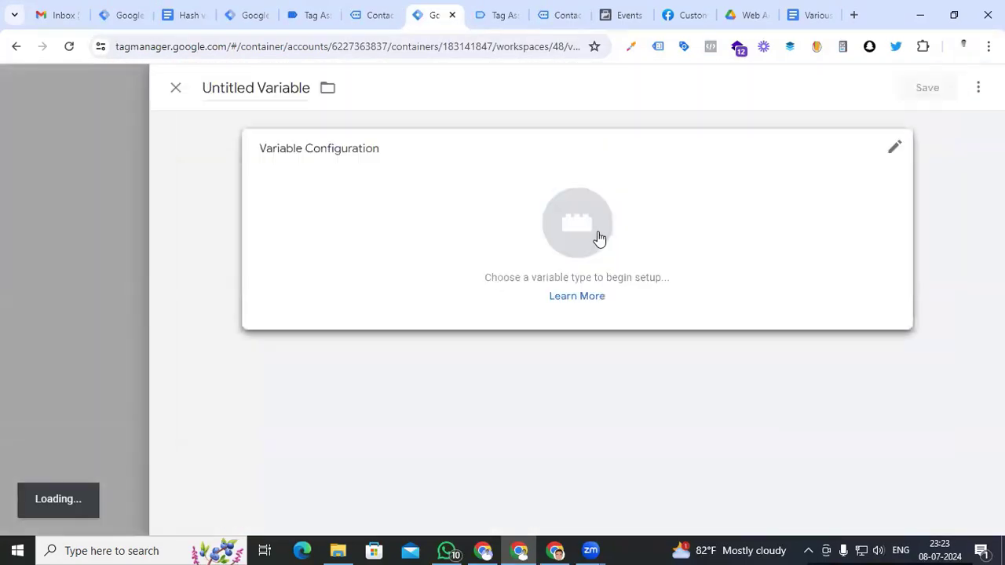
{"action": "left_click", "coordinate": [597, 239]}
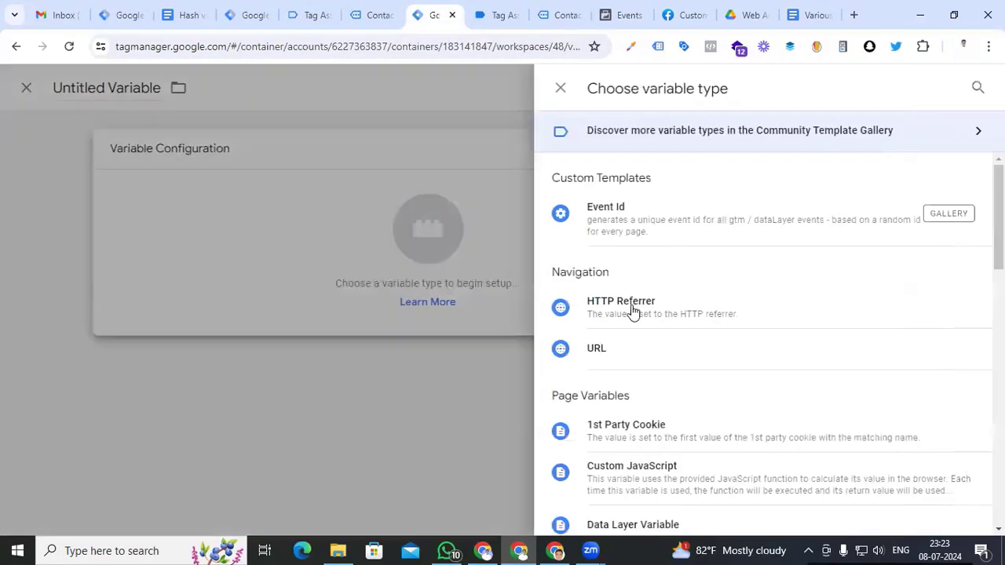
{"action": "scroll", "coordinate": [633, 312], "scroll_direction": "down", "scroll_amount": 2}
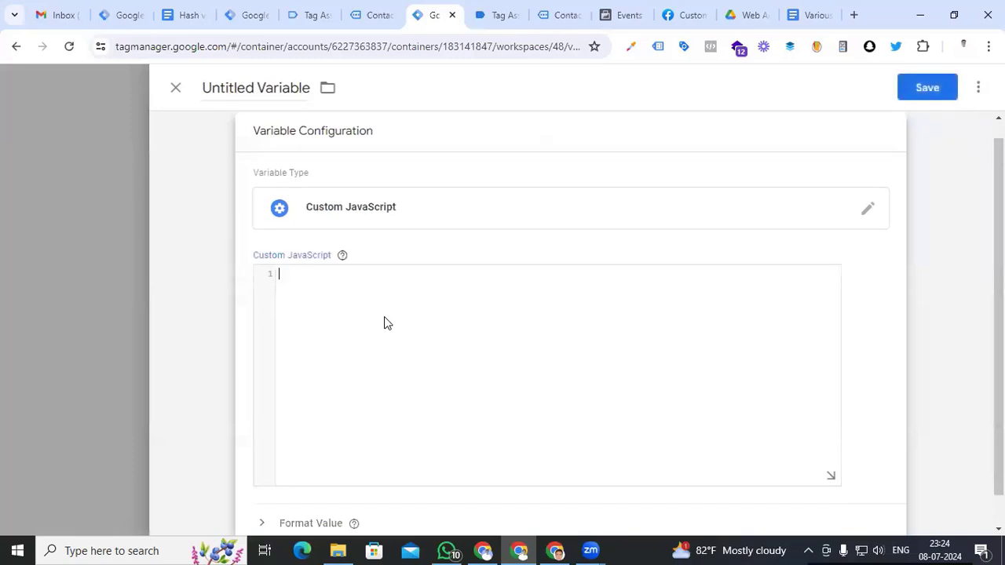
{"action": "type", "text": "function(){}"}
{"action": "key", "text": "Return"}
{"action": "type", "text": "return document.querySelector(\"#wpforms-10-field_0-last\").value"}
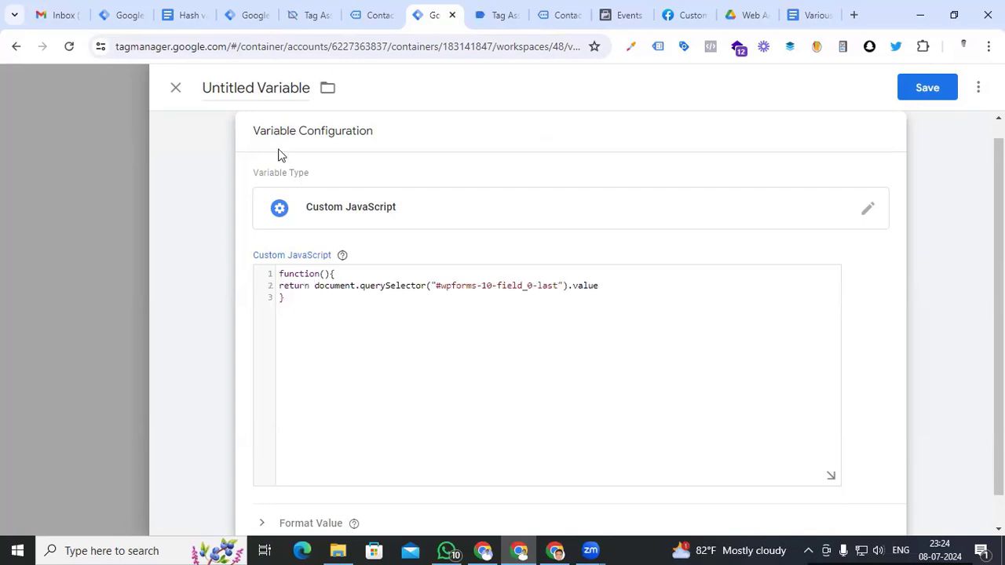
{"action": "left_click", "coordinate": [273, 88]}
{"action": "type", "text": "cjs last name"}
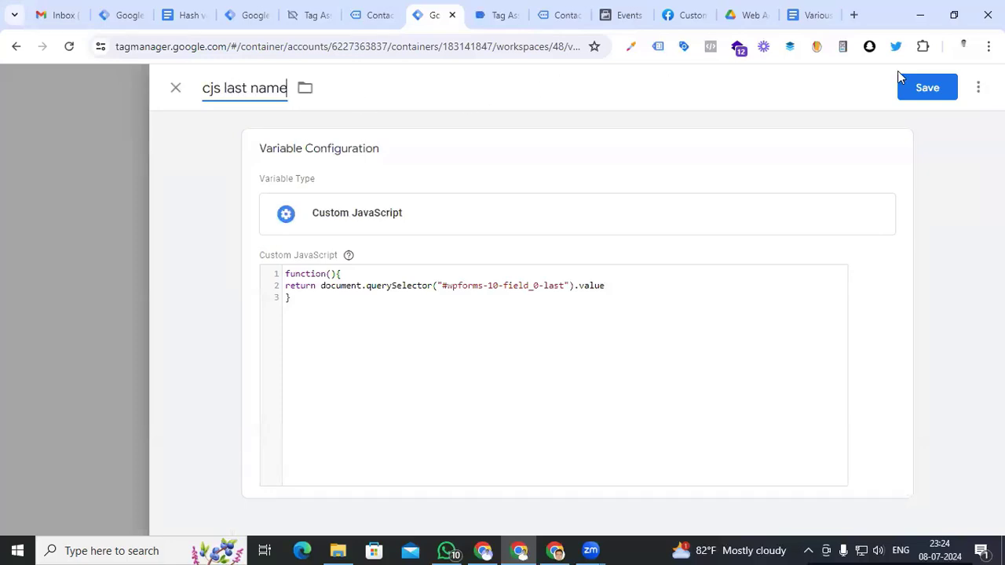
{"action": "left_click", "coordinate": [904, 84]}
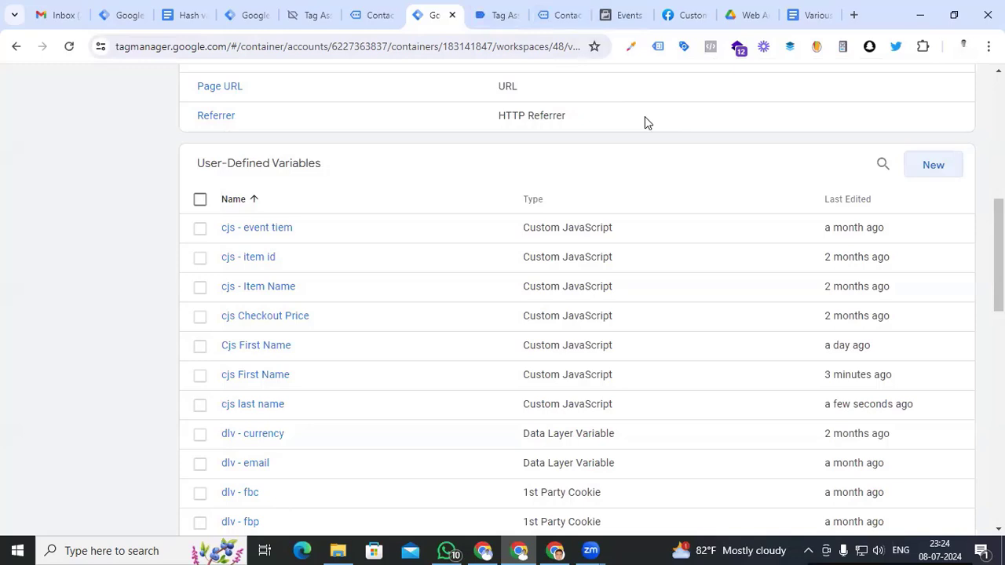
Enter a phone number in the Numbers field and copy that input's JS path
{"action": "left_click", "coordinate": [563, 15]}
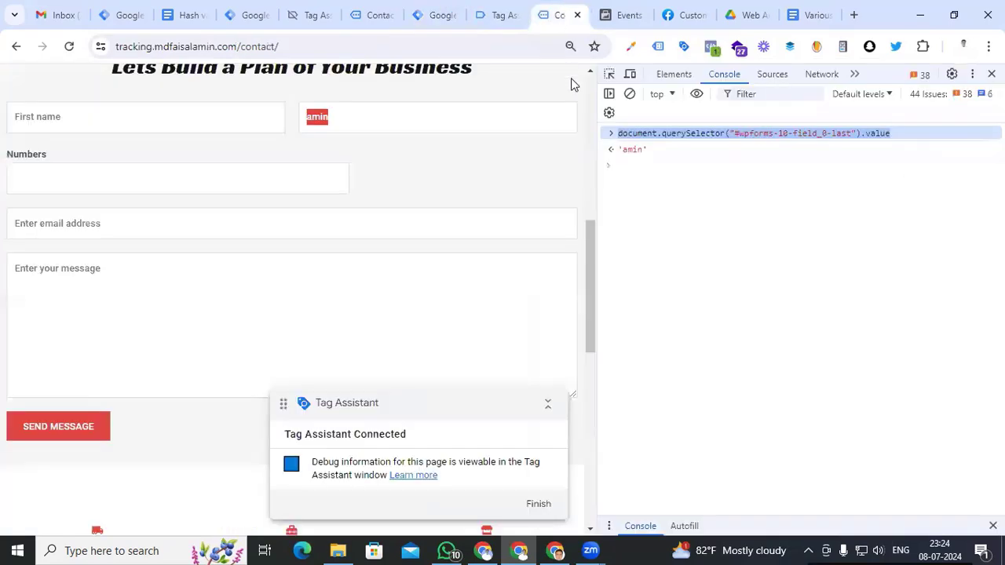
{"action": "left_click", "coordinate": [113, 178]}
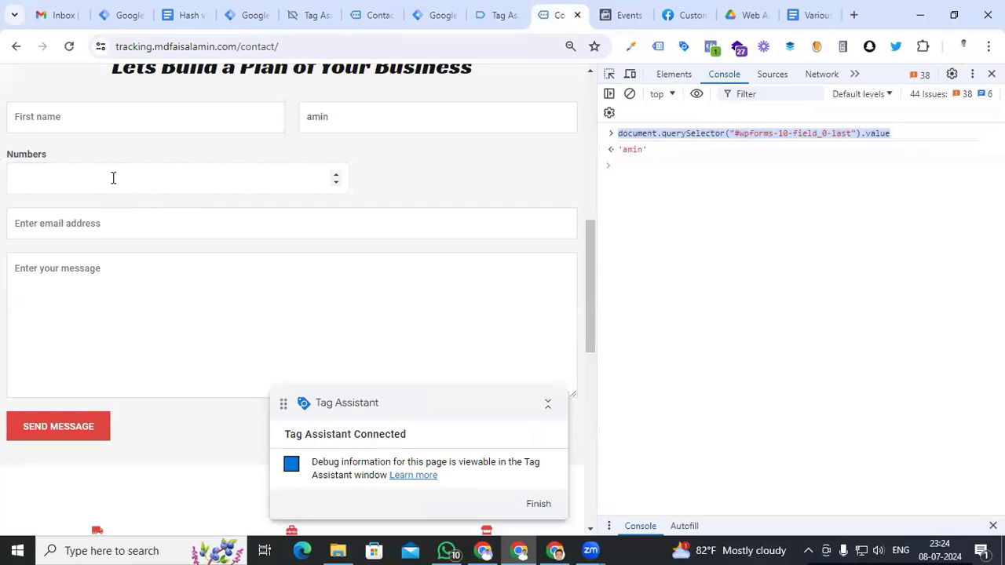
{"action": "double_click", "coordinate": [40, 181]}
{"action": "right_click", "coordinate": [37, 186]}
{"action": "left_click", "coordinate": [121, 464]}
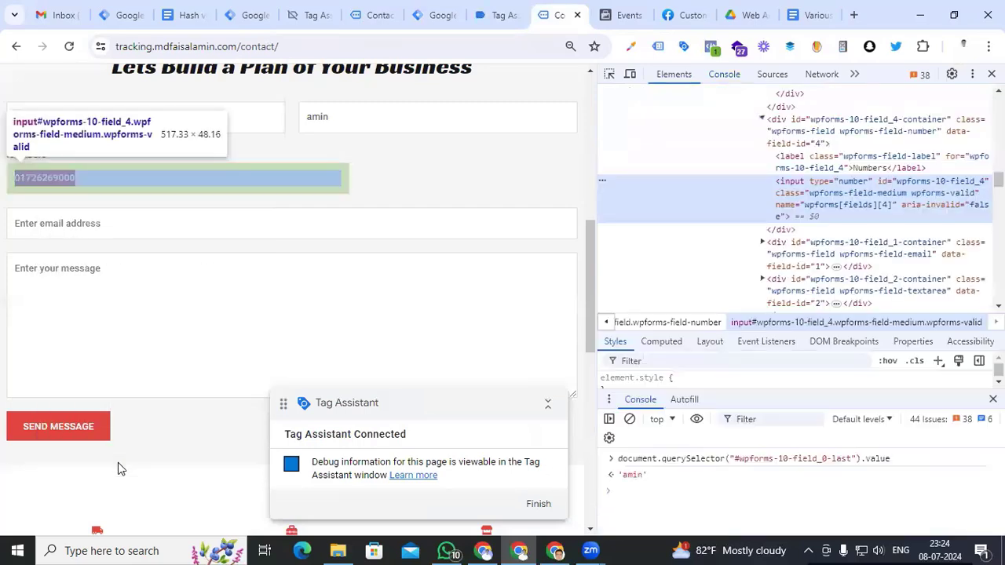
{"action": "right_click", "coordinate": [823, 199]}
{"action": "mouse_move", "coordinate": [696, 352]}
{"action": "left_click", "coordinate": [846, 427]}
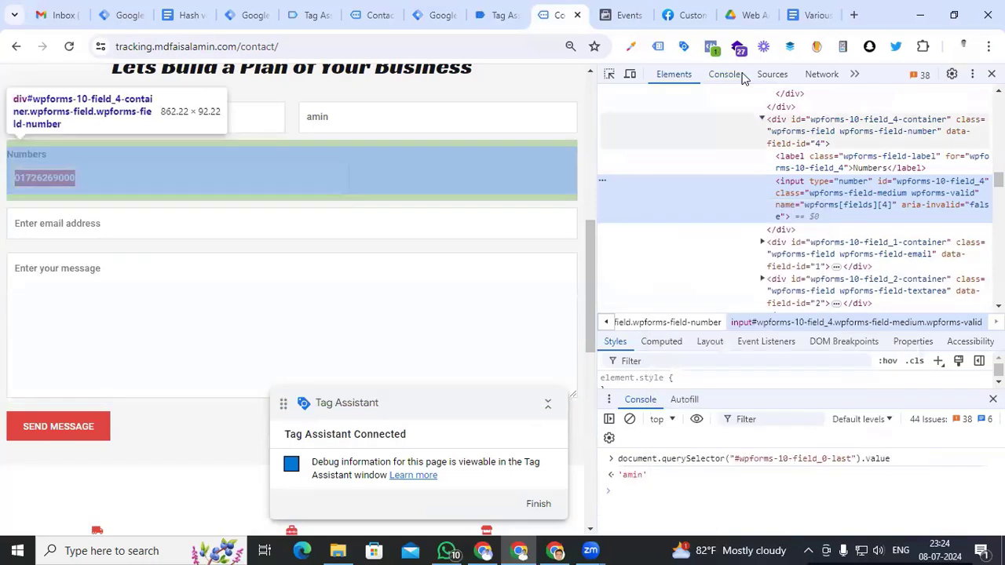
Read the phone number in the console via #wpforms-10-field_4 with .value and select the query
{"action": "left_click", "coordinate": [724, 74]}
{"action": "key", "text": "ctrl+v"}
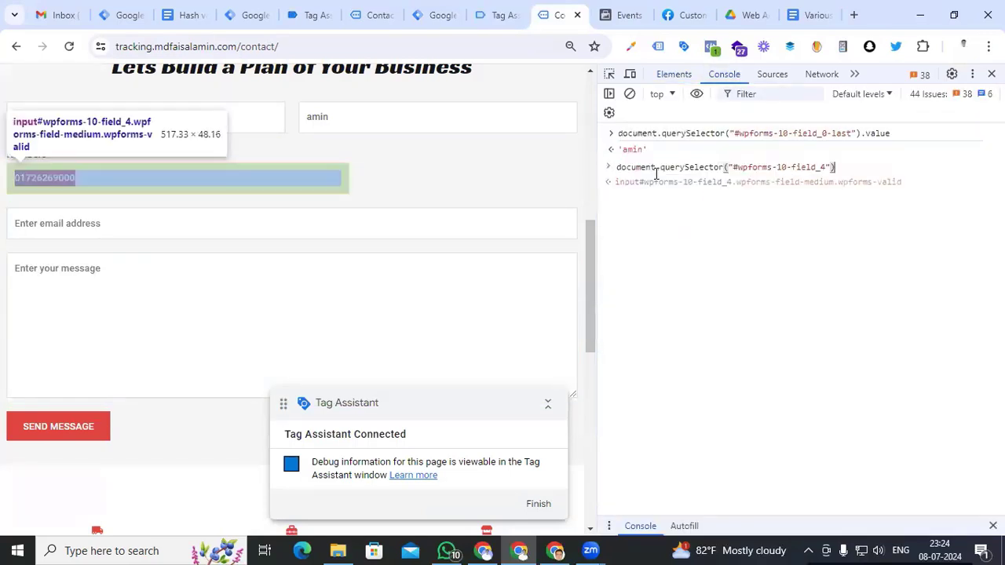
{"action": "type", "text": ".value"}
{"action": "key", "text": "Return"}
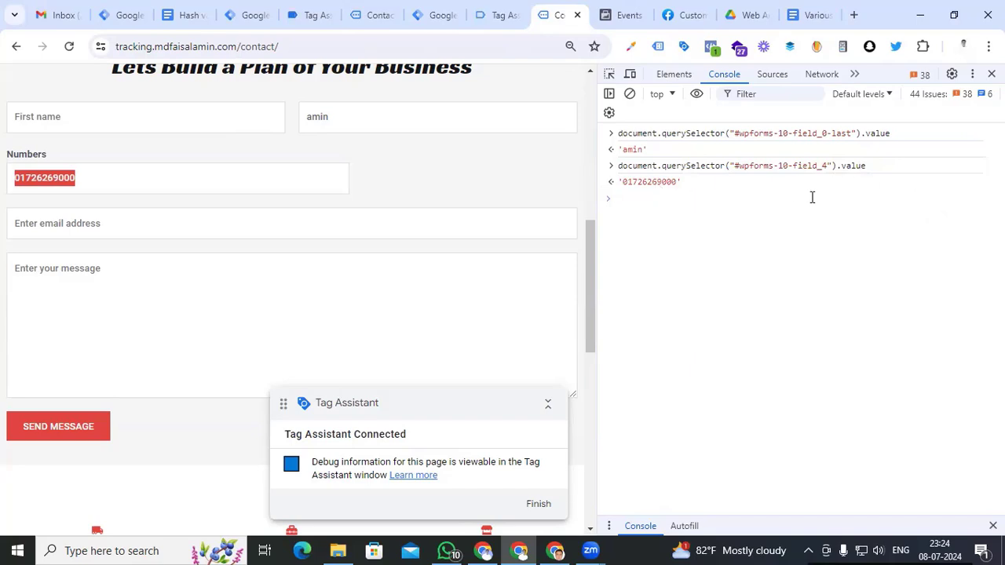
{"action": "left_click_drag", "start_coordinate": [900, 166], "coordinate": [617, 165]}
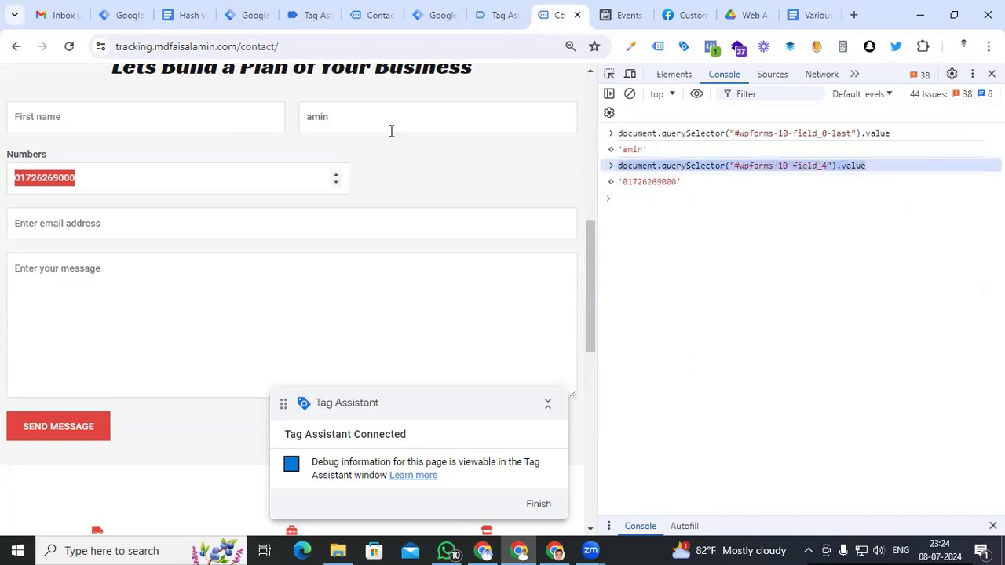
{"action": "left_click", "coordinate": [436, 15]}
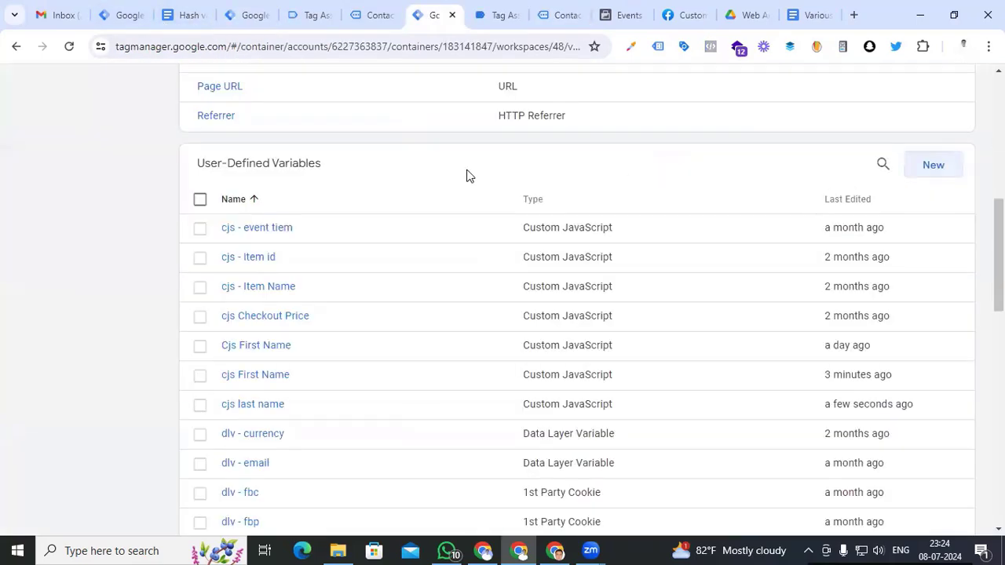
Save a Custom JavaScript variable 'cjs phone number' with the pasted #wpforms-10-field_4 return function
{"action": "left_click", "coordinate": [925, 168]}
{"action": "left_click", "coordinate": [562, 230]}
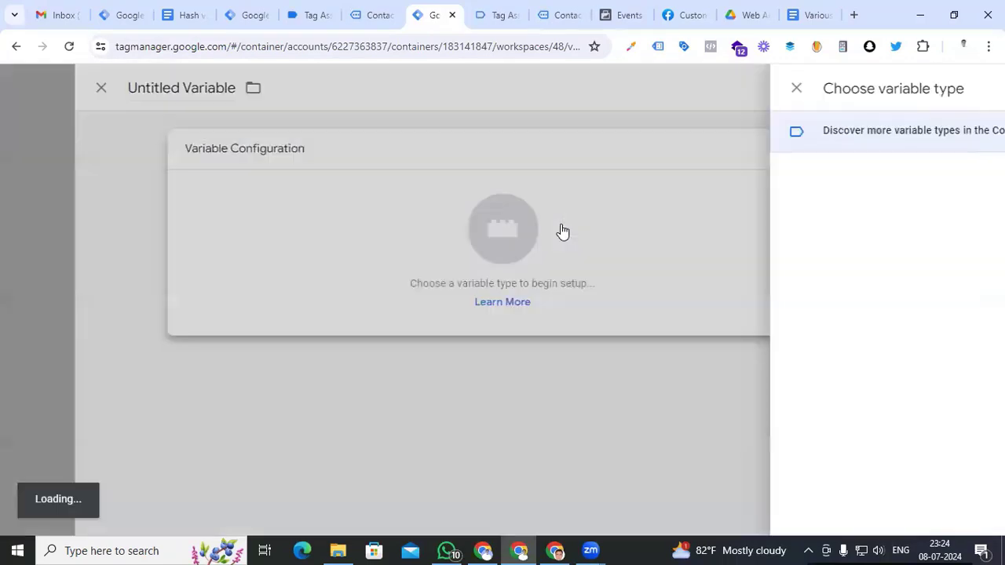
{"action": "scroll", "coordinate": [667, 338], "scroll_direction": "down", "scroll_amount": 1}
{"action": "left_click", "coordinate": [667, 337]}
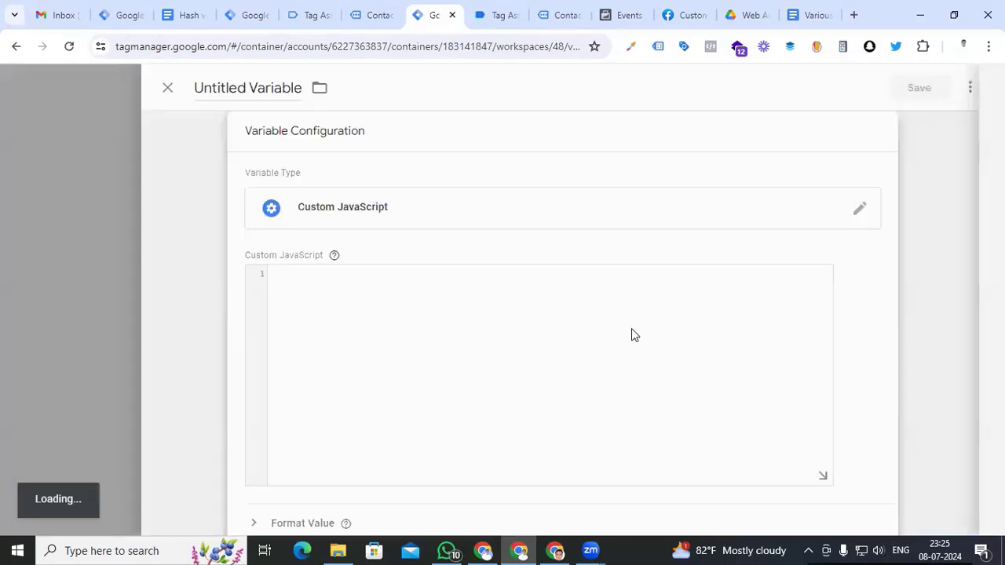
{"action": "left_click", "coordinate": [345, 334]}
{"action": "key", "text": "ctrl+v"}
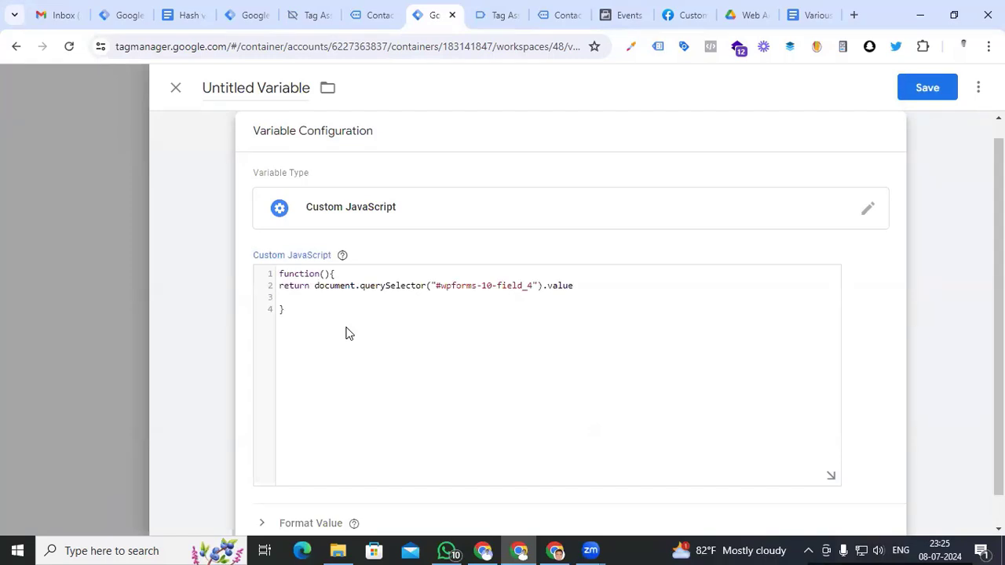
{"action": "left_click", "coordinate": [274, 87]}
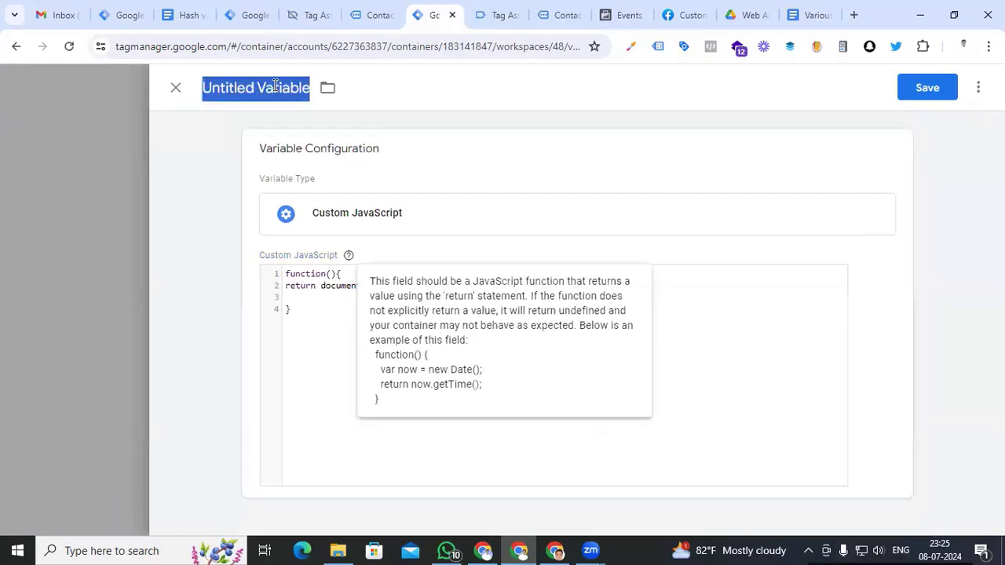
{"action": "type", "text": "cjs pho"}
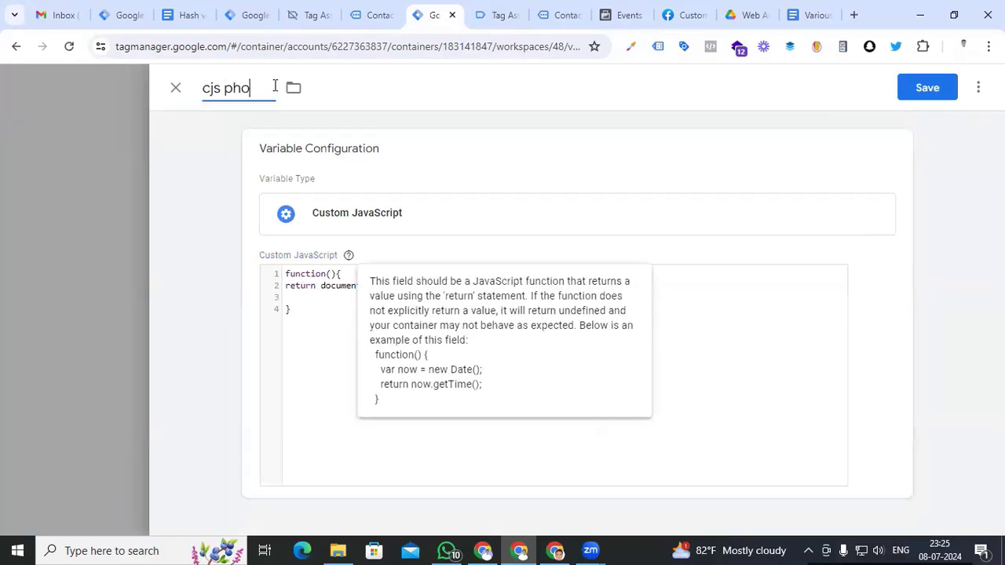
{"action": "type", "text": "ne number"}
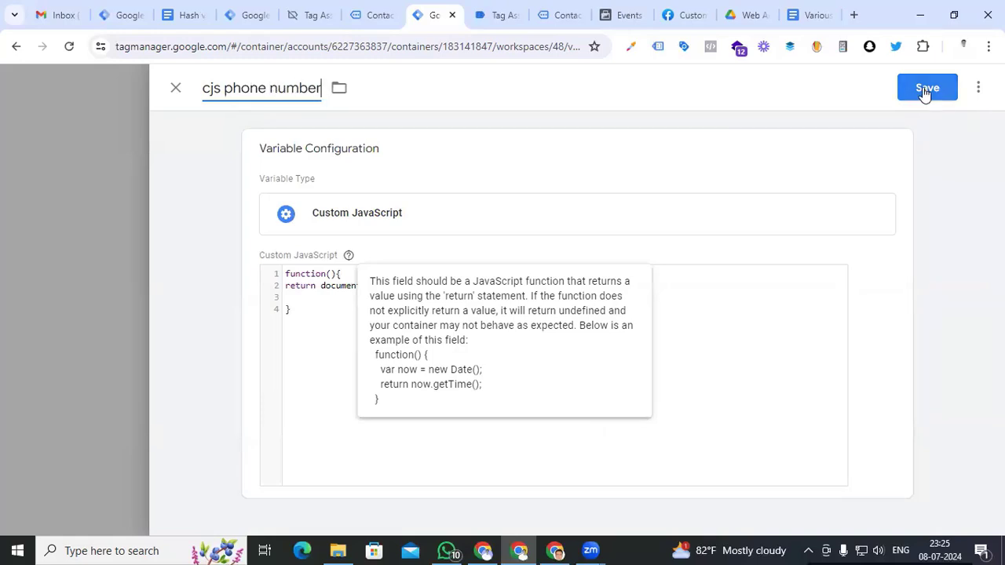
{"action": "left_click", "coordinate": [926, 90]}
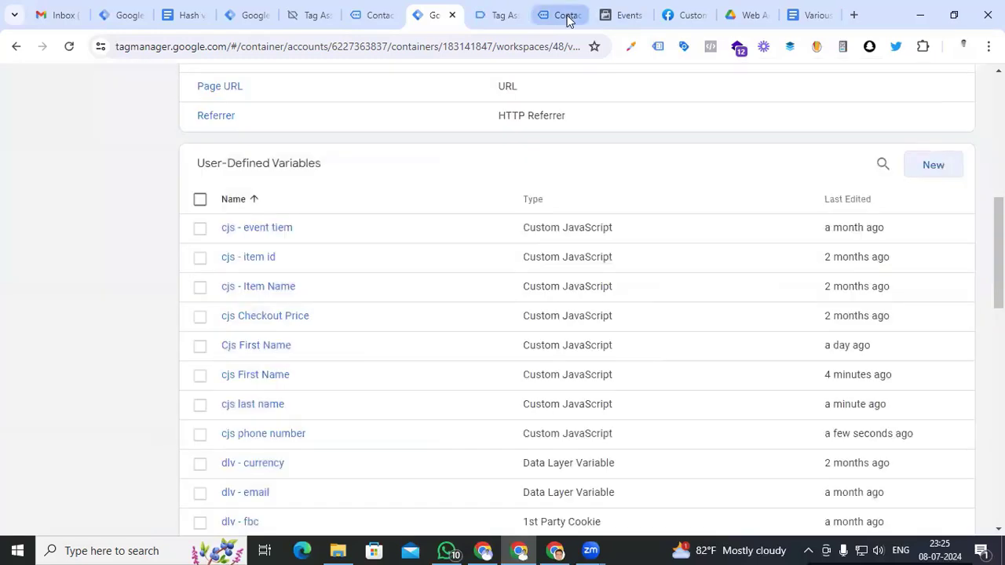
{"action": "left_click", "coordinate": [562, 16]}
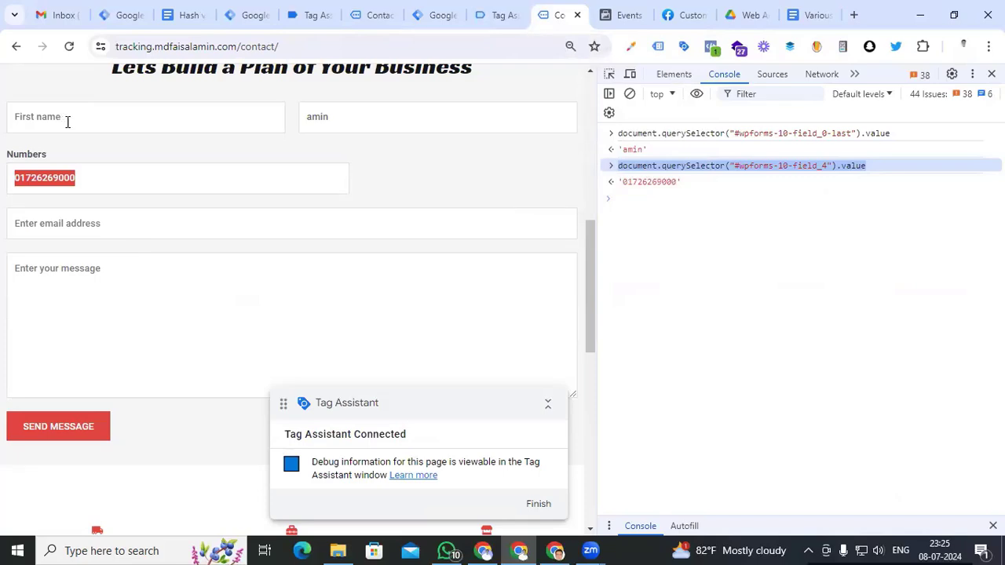
Autofill the form and copy the email input's selector from the inspected element
{"action": "left_click", "coordinate": [94, 225]}
{"action": "left_click", "coordinate": [171, 268]}
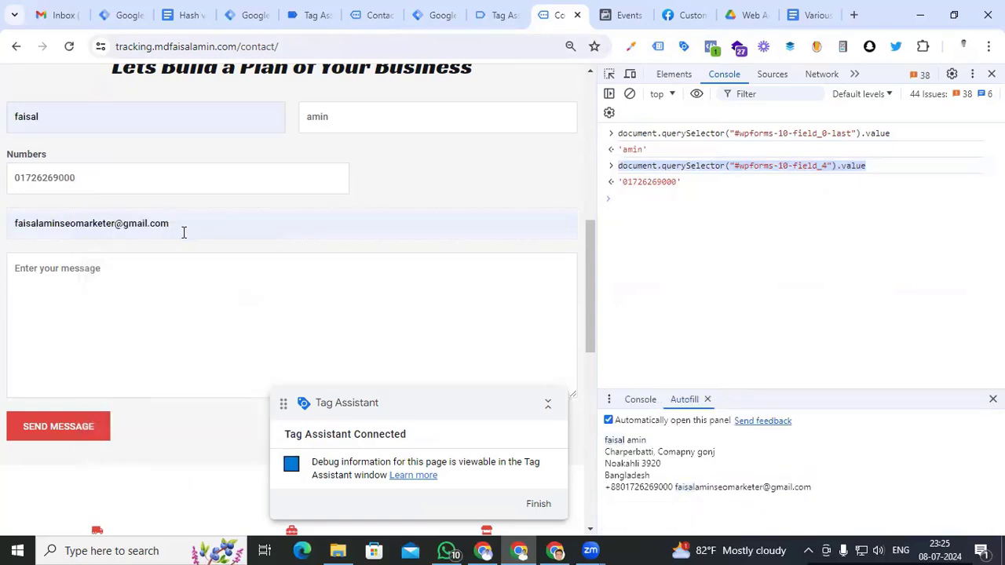
{"action": "left_click_drag", "start_coordinate": [183, 232], "coordinate": [12, 233]}
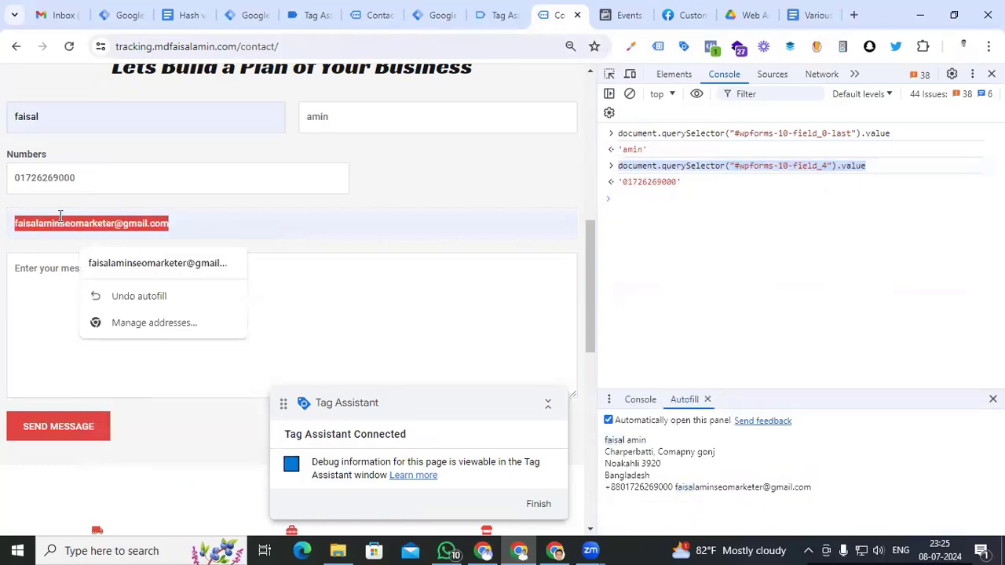
{"action": "right_click", "coordinate": [59, 216]}
{"action": "left_click", "coordinate": [202, 482]}
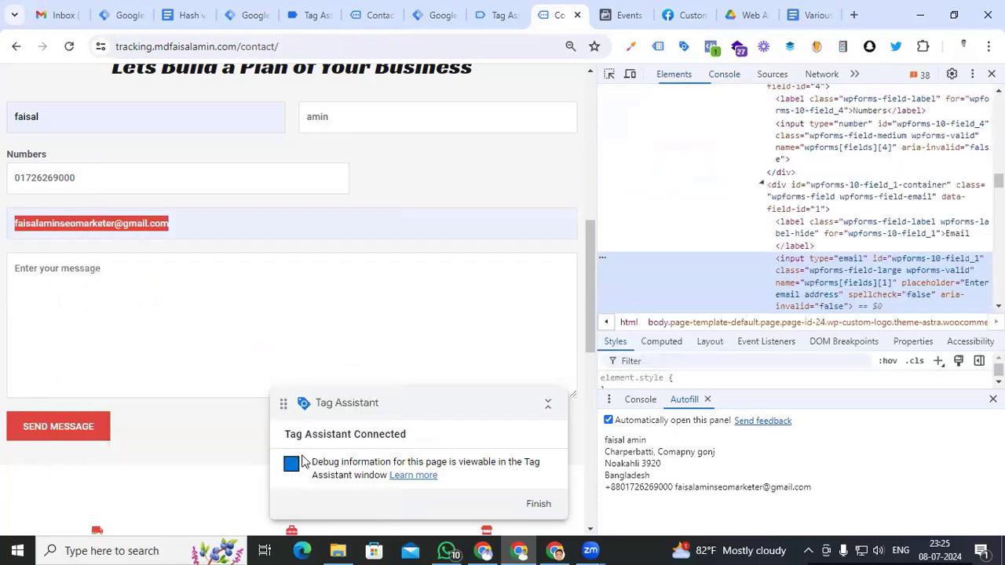
{"action": "right_click", "coordinate": [813, 267]}
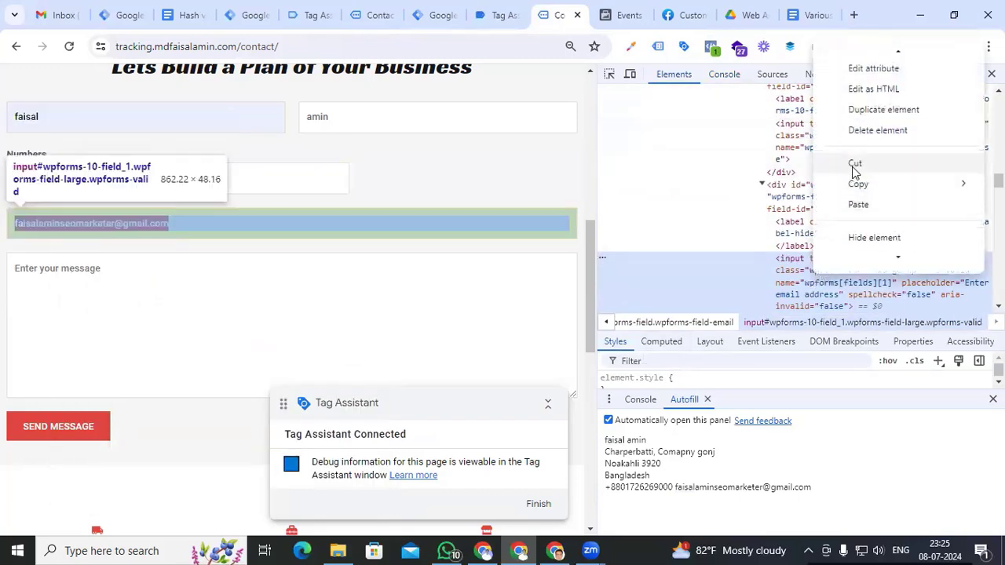
{"action": "mouse_move", "coordinate": [852, 187]}
{"action": "left_click", "coordinate": [765, 238]}
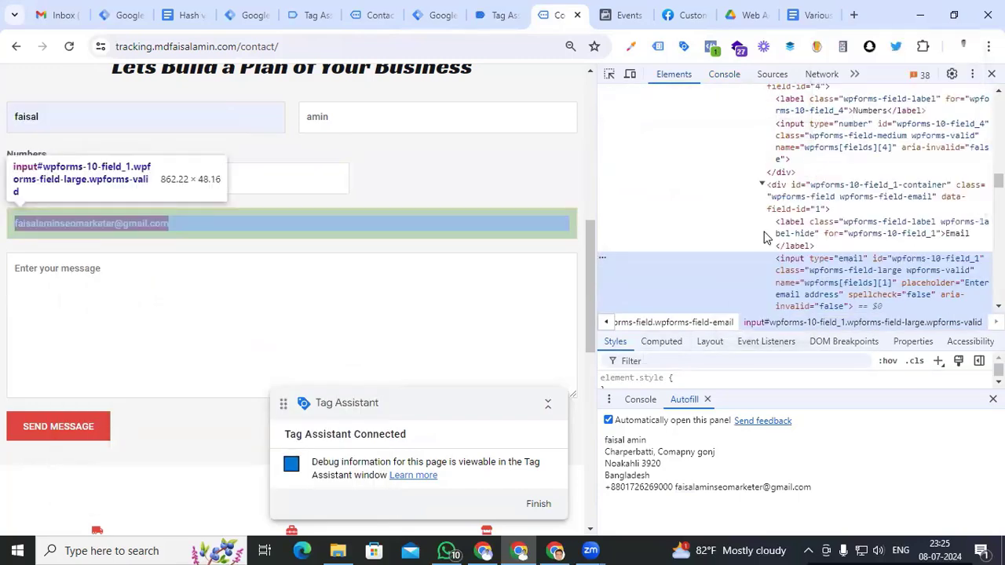
Run document.querySelector("#wpforms-10-field_1").value in the console to read the entered email
{"action": "left_click", "coordinate": [721, 73]}
{"action": "left_click", "coordinate": [646, 198]}
{"action": "key", "text": "ctrl+v"}
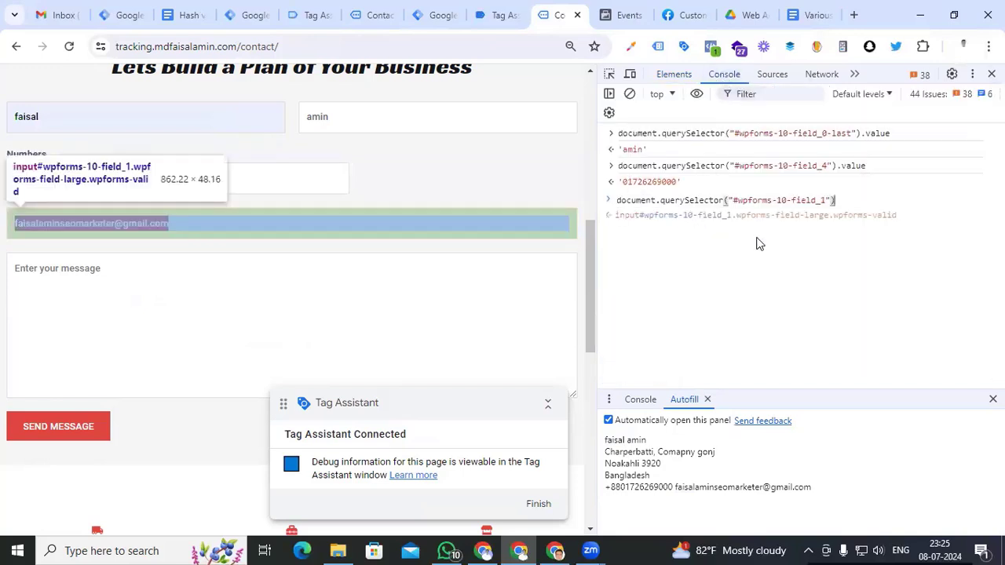
{"action": "type", "text": ".value"}
{"action": "key", "text": "Return"}
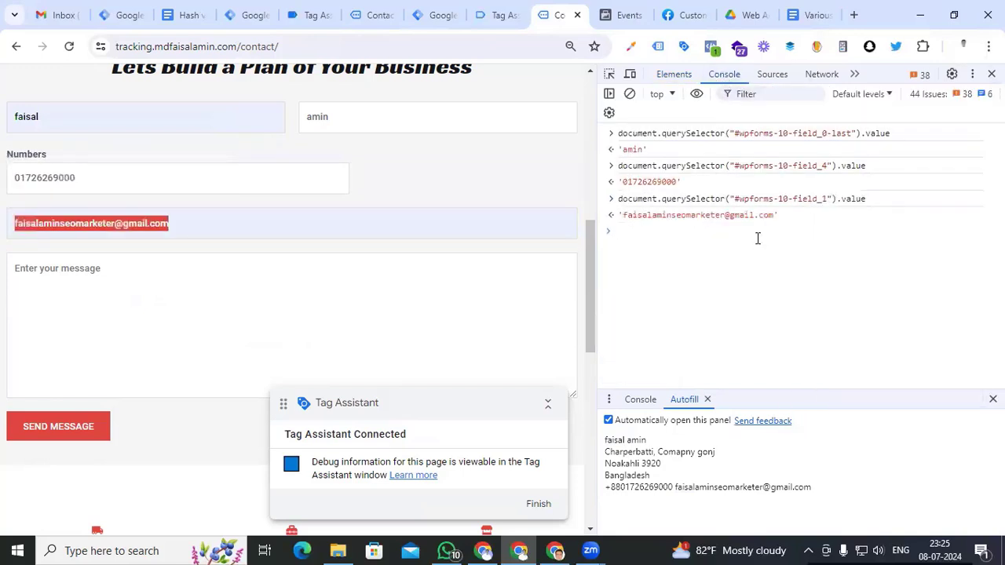
{"action": "left_click", "coordinate": [877, 202]}
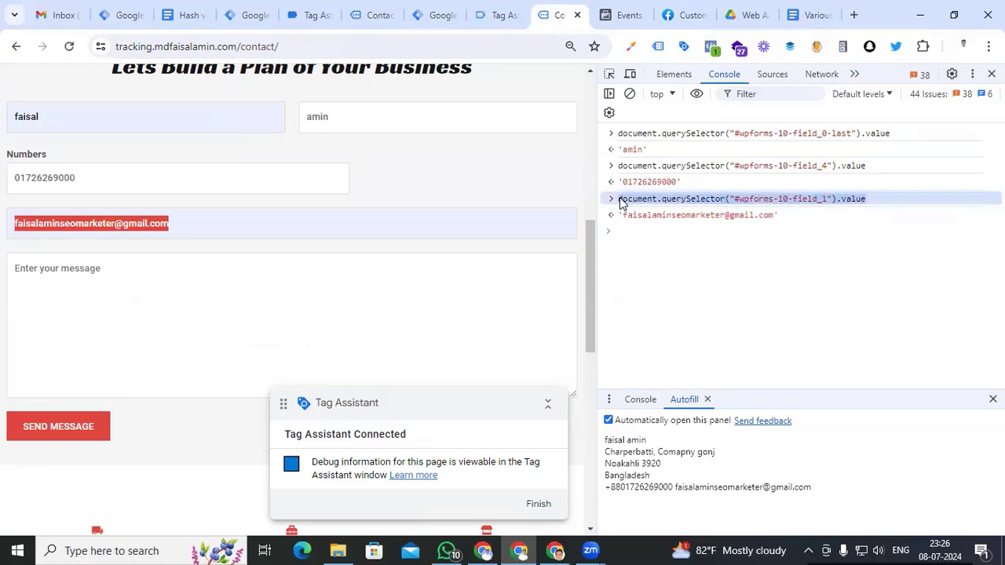
{"action": "left_click", "coordinate": [434, 15]}
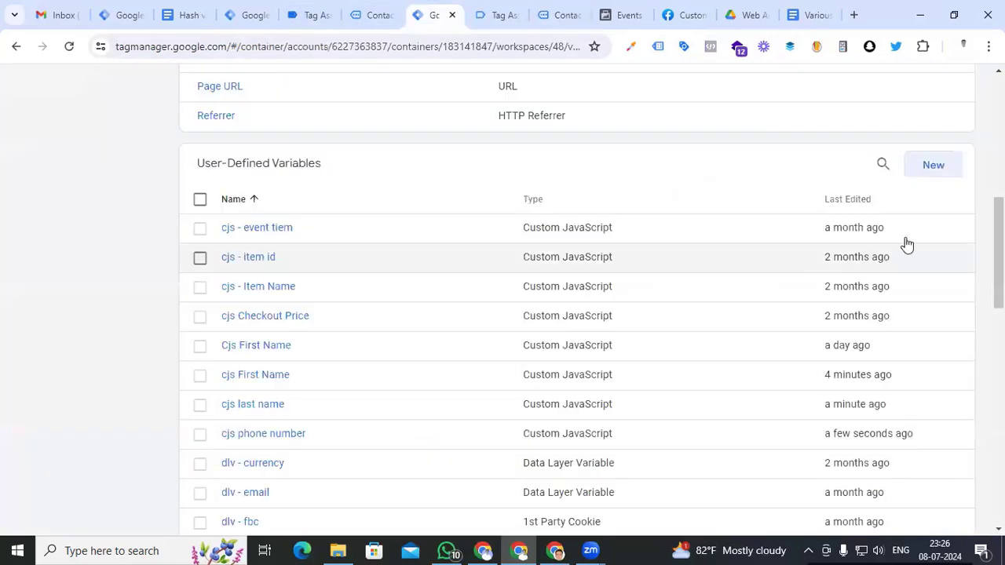
Create a Custom JavaScript variable returning document.querySelector("#wpforms-10-field_1").value
{"action": "left_click", "coordinate": [932, 165]}
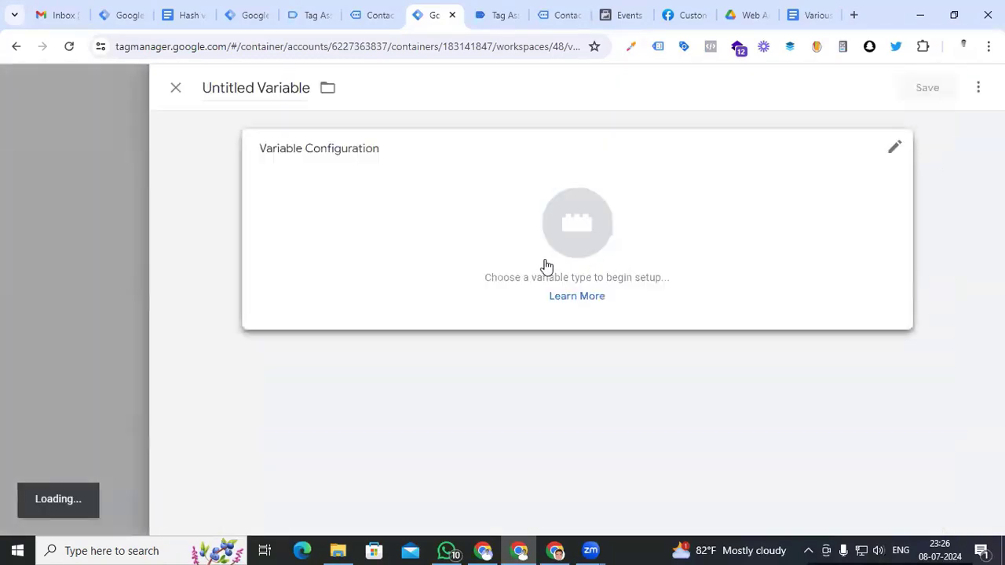
{"action": "left_click", "coordinate": [550, 265]}
{"action": "left_click", "coordinate": [668, 476]}
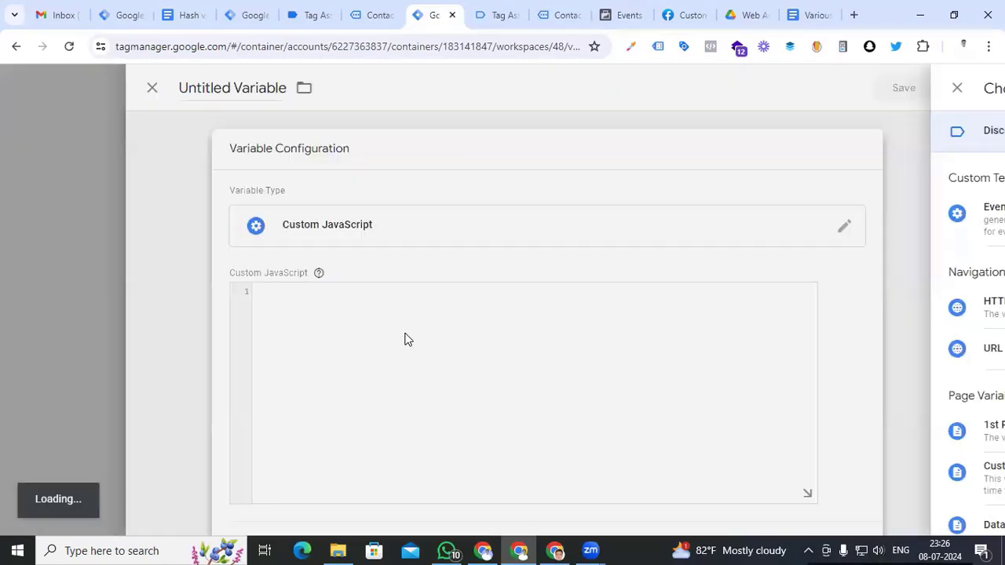
{"action": "type", "text": "function()"}
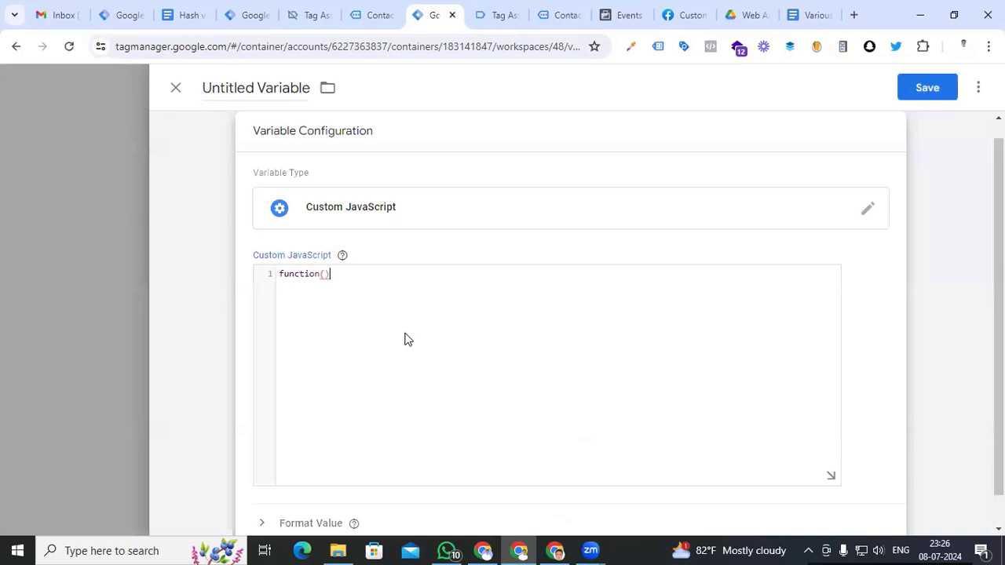
{"action": "type", "text": "{"}
{"action": "key", "text": "Return"}
{"action": "type", "text": "return document.querySelector(\"#wpforms-10-field_1\").value"}
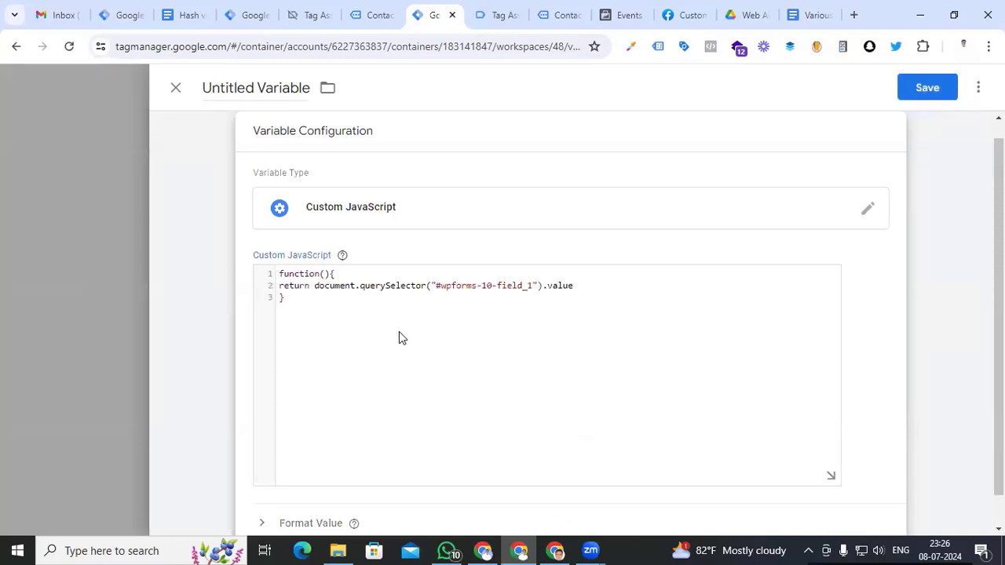
Name the variable 'cjs email address' and save it
{"action": "left_click", "coordinate": [279, 89]}
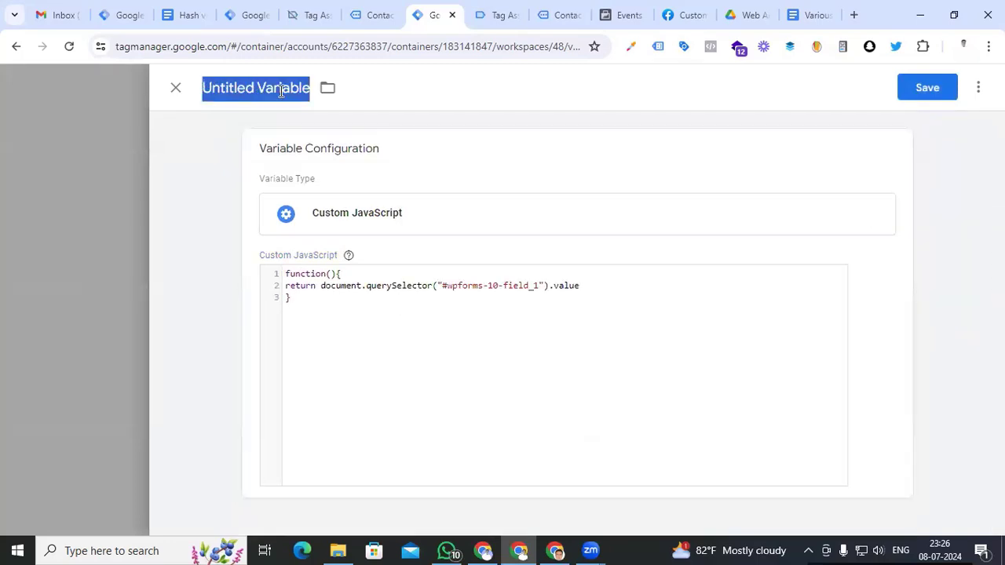
{"action": "type", "text": "cjs email"}
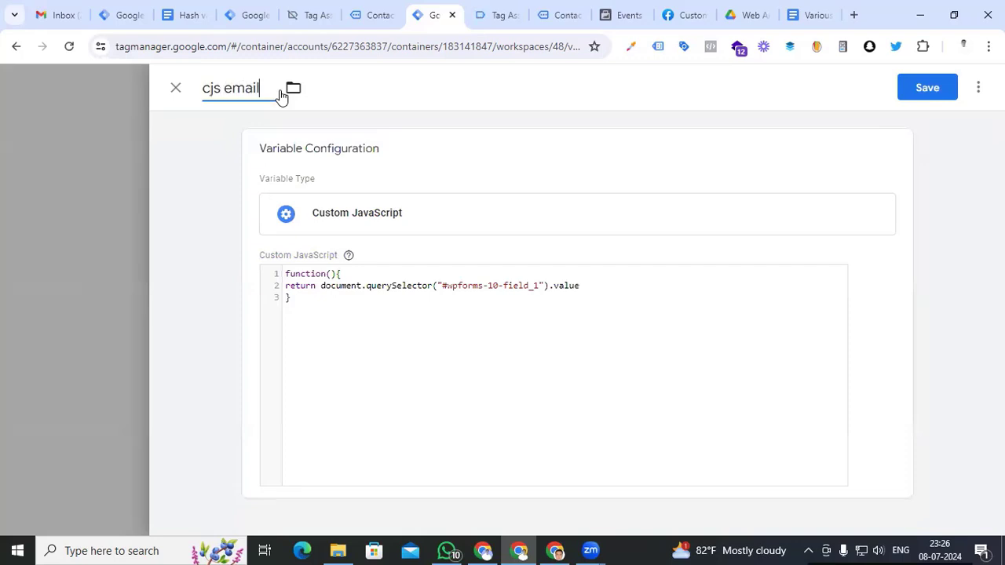
{"action": "type", "text": " address"}
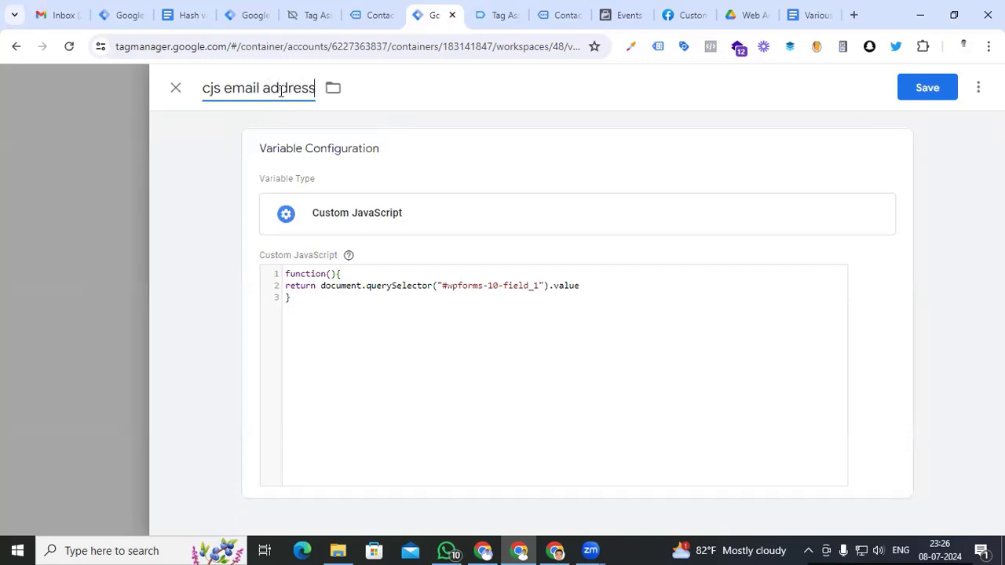
{"action": "left_click", "coordinate": [922, 87]}
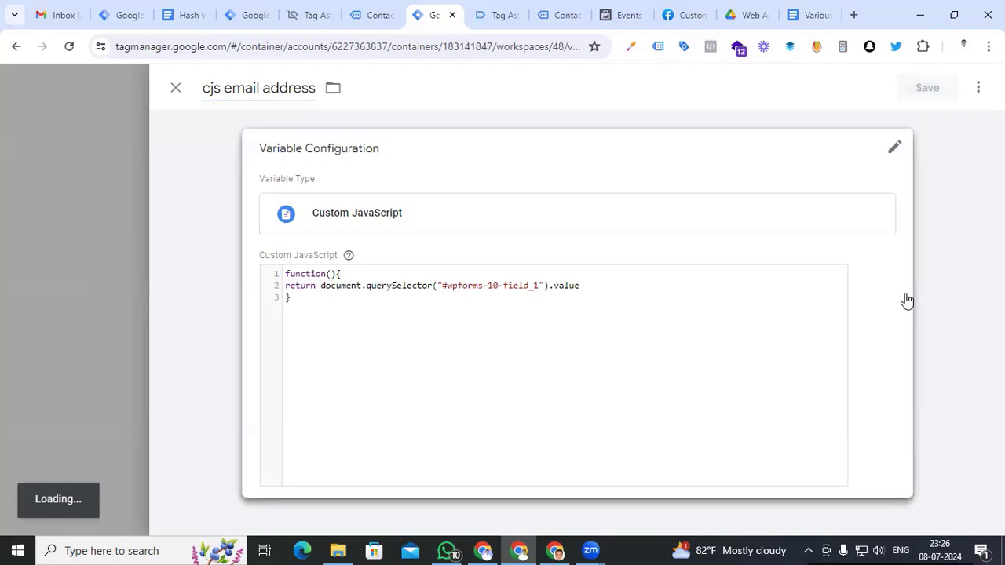
{"action": "scroll", "coordinate": [724, 278], "scroll_direction": "up", "scroll_amount": 6}
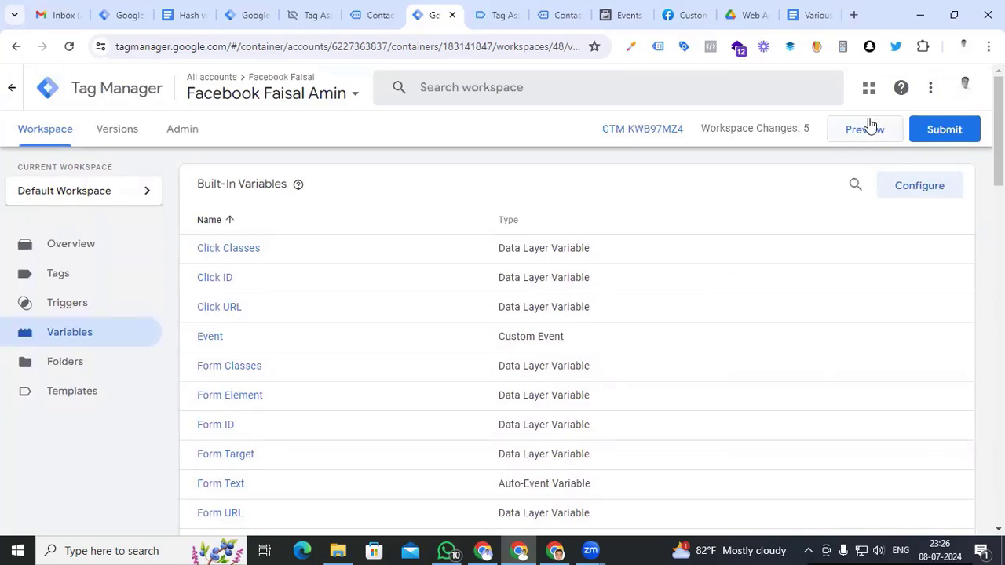
Start a Tag Assistant debug preview and load the website's contact page
{"action": "left_click", "coordinate": [862, 134]}
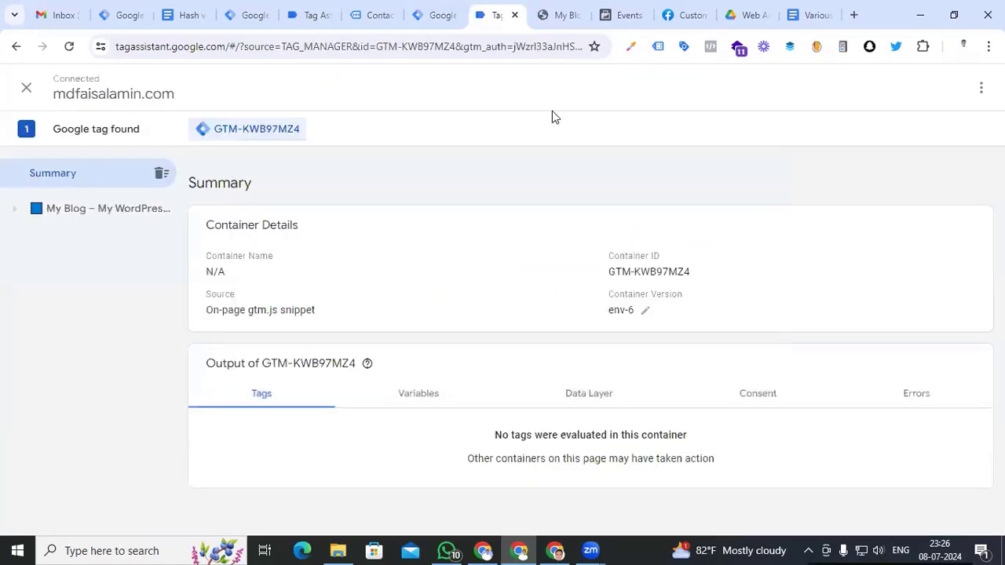
{"action": "left_click", "coordinate": [563, 14]}
{"action": "left_click", "coordinate": [621, 232]}
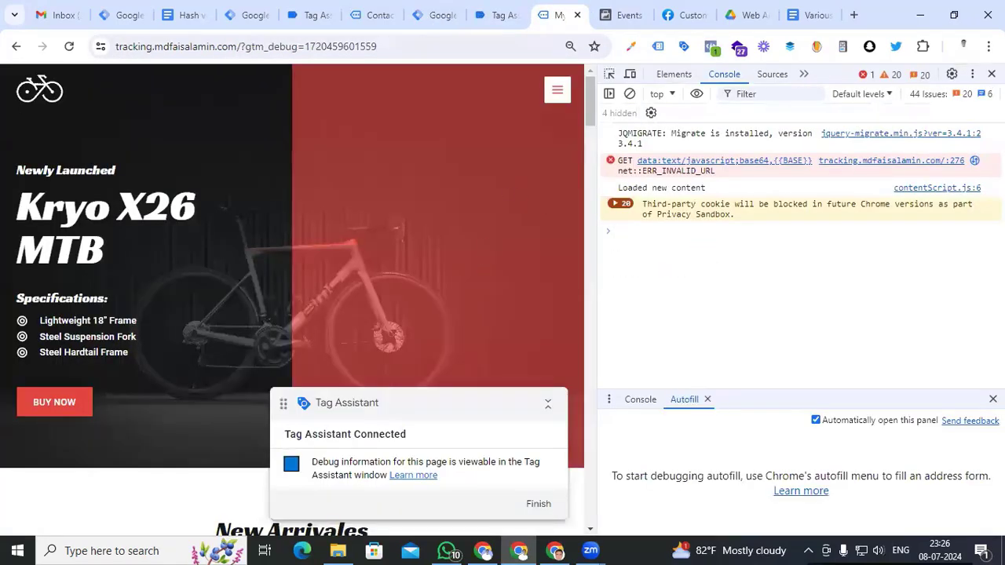
{"action": "key", "text": "F12"}
{"action": "left_click", "coordinate": [644, 90]}
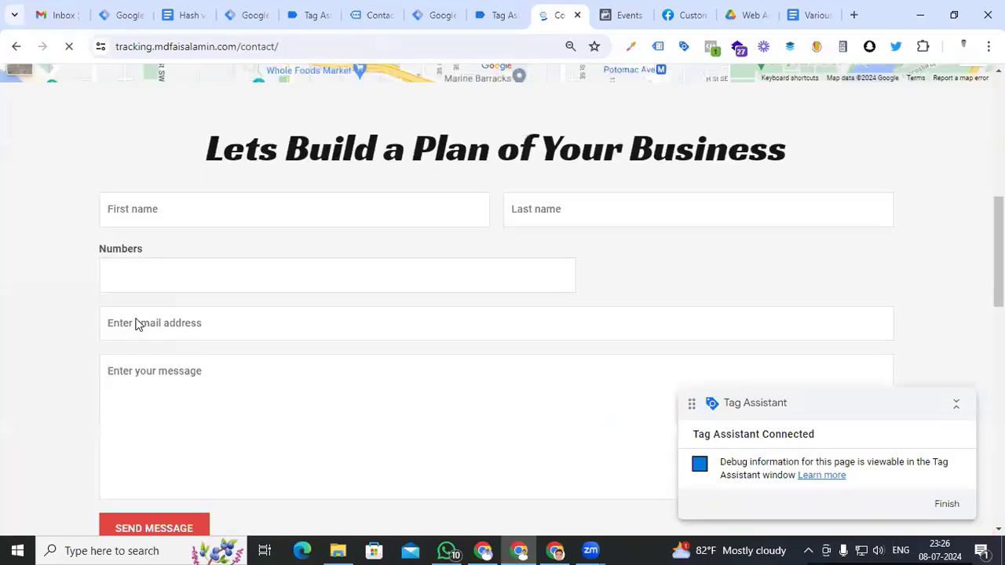
Fill the contact form's first name, last name and phone number with test values
{"action": "left_click", "coordinate": [165, 198]}
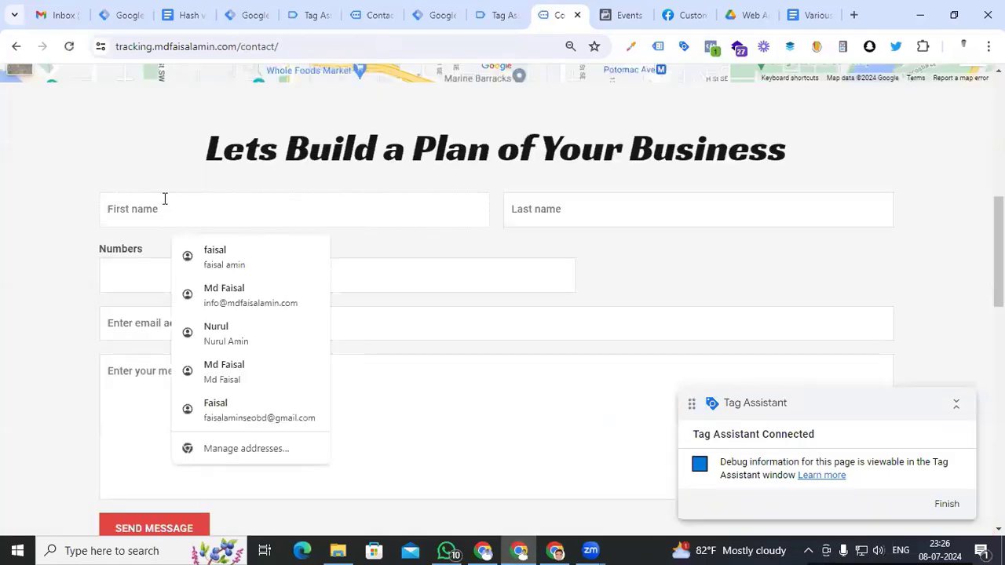
{"action": "key", "text": "Tab"}
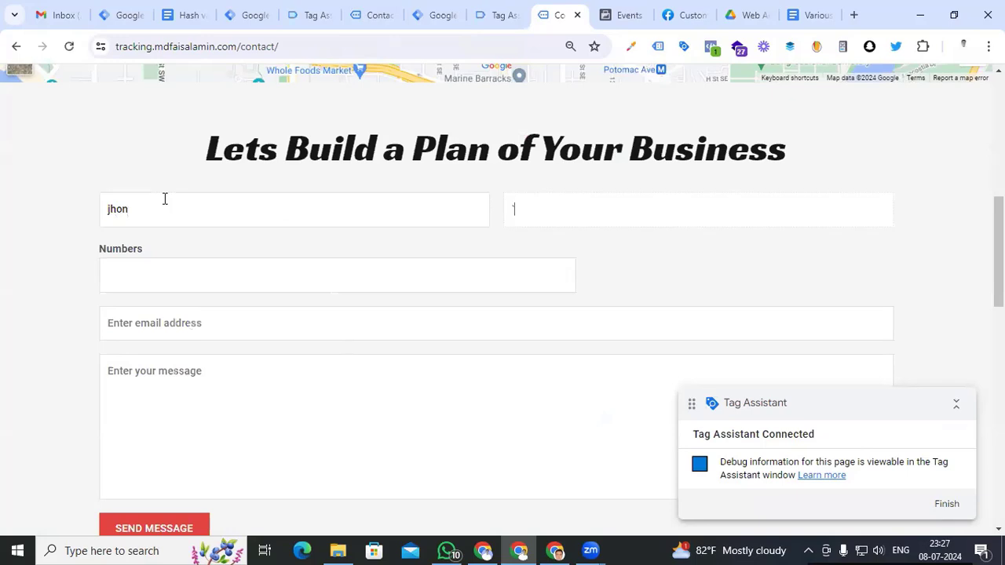
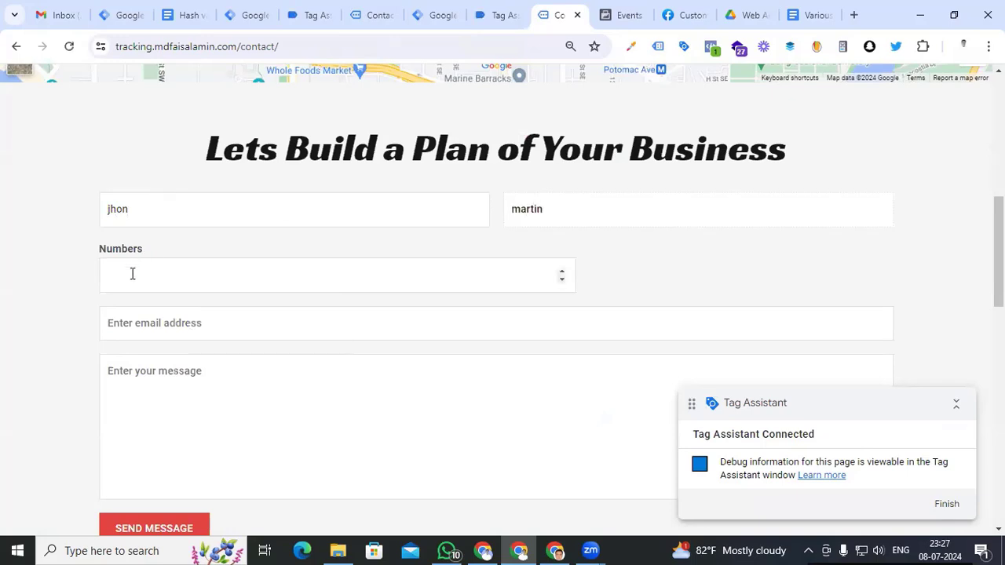
{"action": "left_click", "coordinate": [132, 274]}
{"action": "type", "text": "02457896"}
{"action": "key", "text": "Tab"}
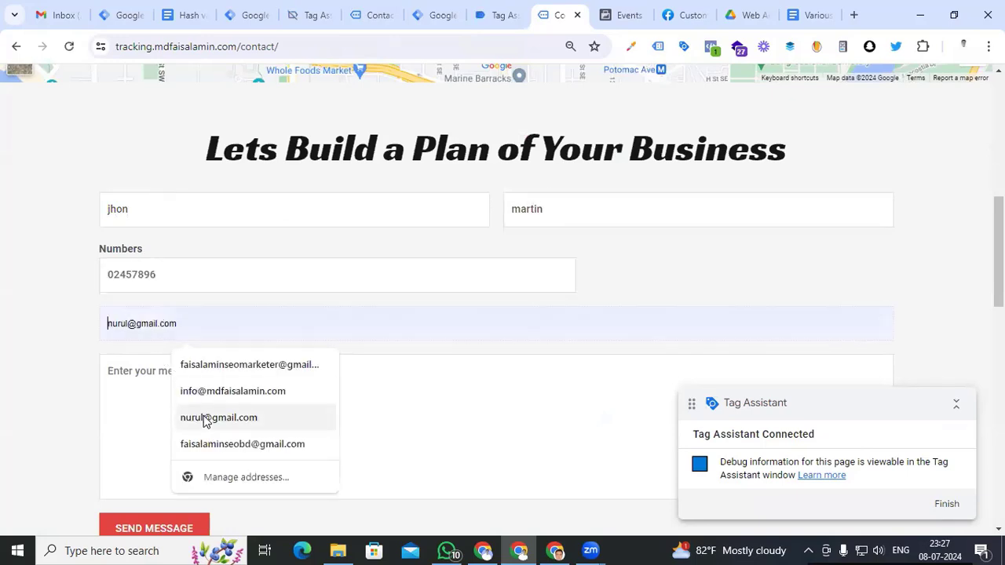
Choose a saved email address, enter the message 'test', and submit the form
{"action": "left_click", "coordinate": [205, 416]}
{"action": "left_click", "coordinate": [193, 389]}
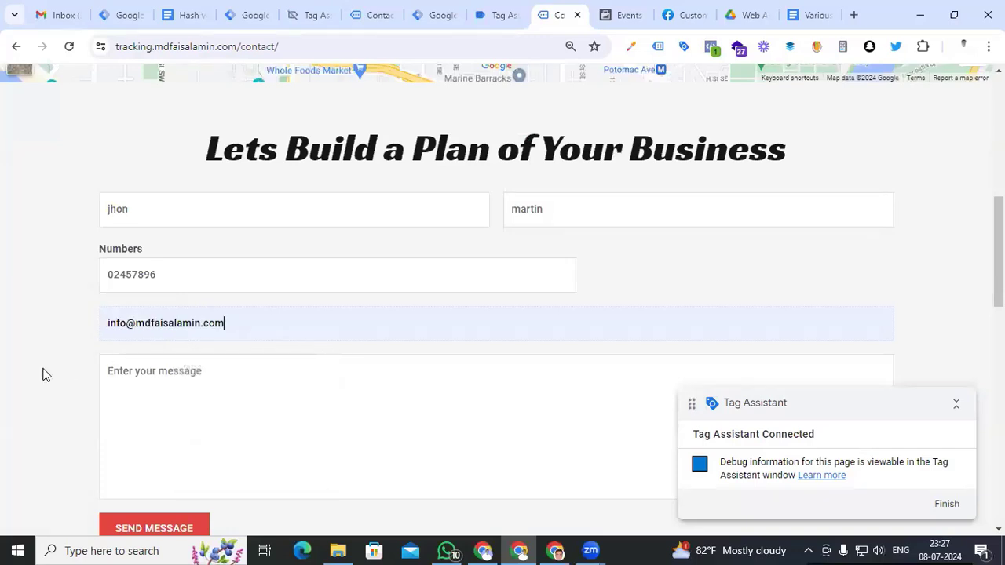
{"action": "left_click", "coordinate": [235, 391]}
{"action": "type", "text": "test"}
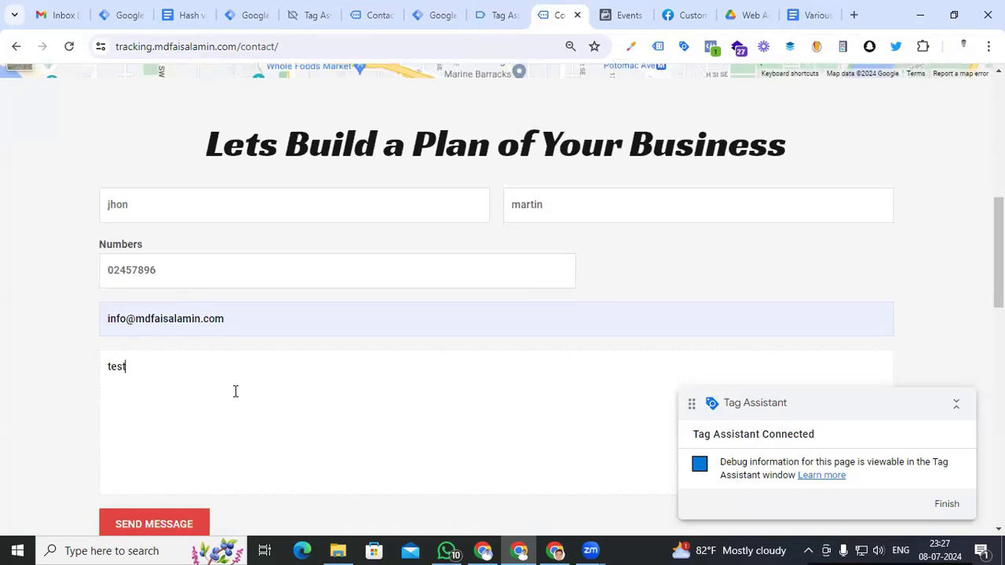
{"action": "scroll", "coordinate": [234, 390], "scroll_direction": "down", "scroll_amount": 1}
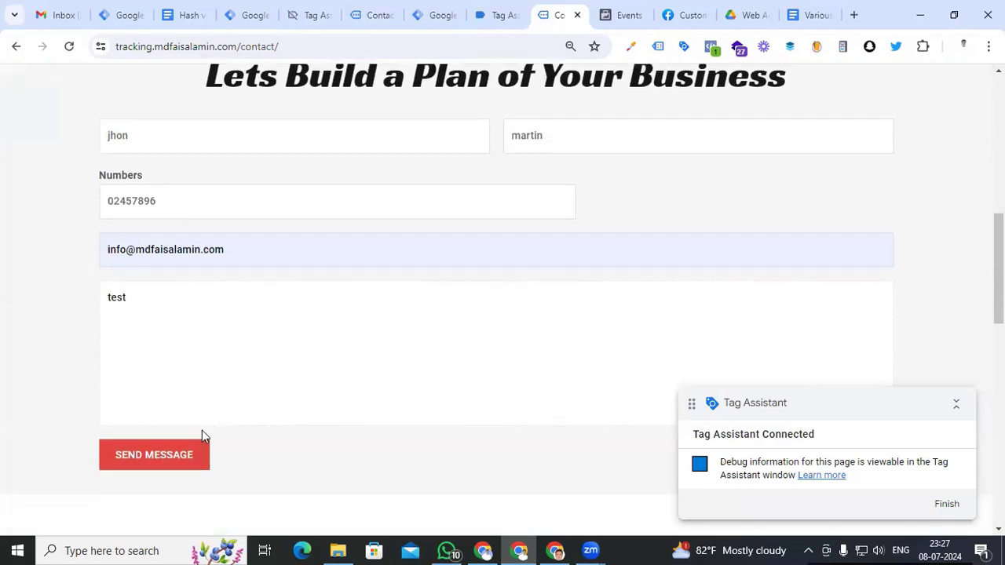
{"action": "left_click", "coordinate": [158, 454]}
Verify the Click event's Variables show the four cjs form values, then return to Tag Manager
{"action": "left_click", "coordinate": [493, 15]}
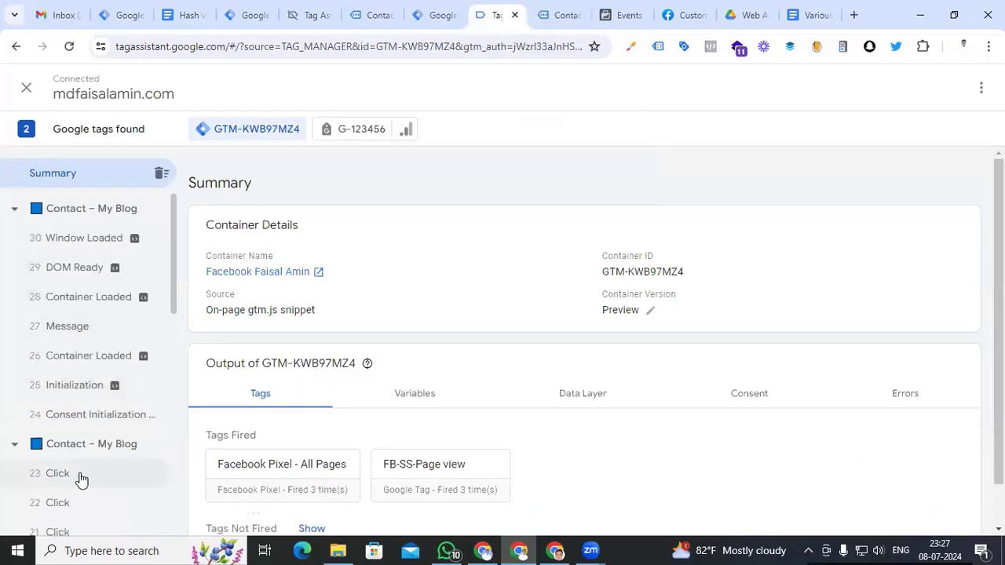
{"action": "left_click", "coordinate": [78, 475]}
{"action": "left_click", "coordinate": [432, 349]}
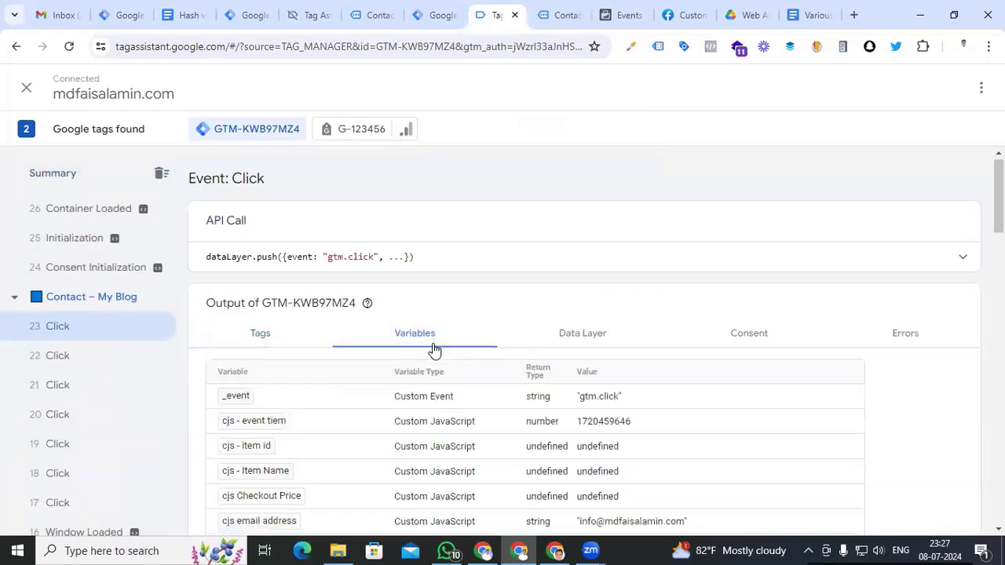
{"action": "scroll", "coordinate": [434, 349], "scroll_direction": "down", "scroll_amount": 2}
{"action": "scroll", "coordinate": [432, 343], "scroll_direction": "down", "scroll_amount": 1}
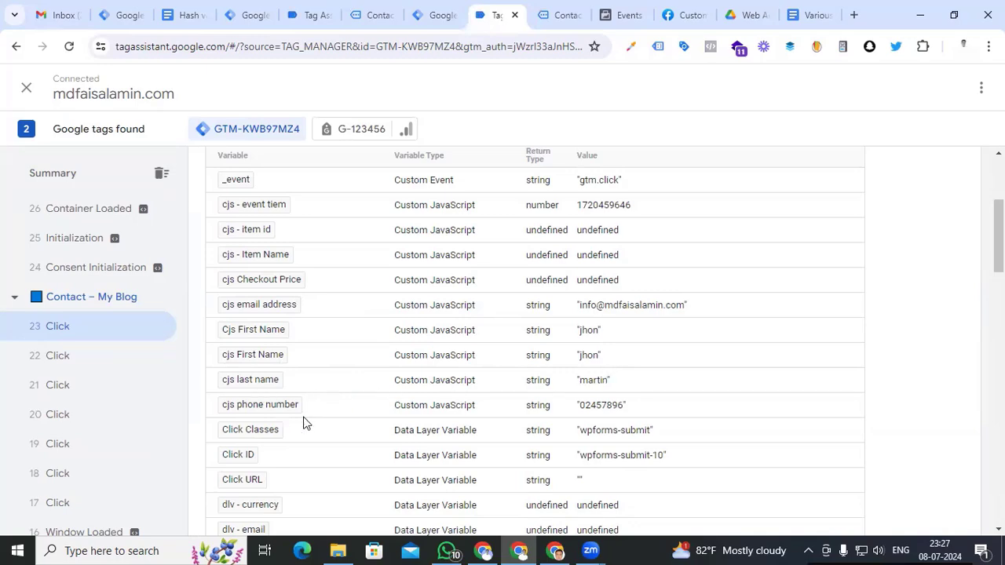
{"action": "scroll", "coordinate": [327, 416], "scroll_direction": "down", "scroll_amount": 1}
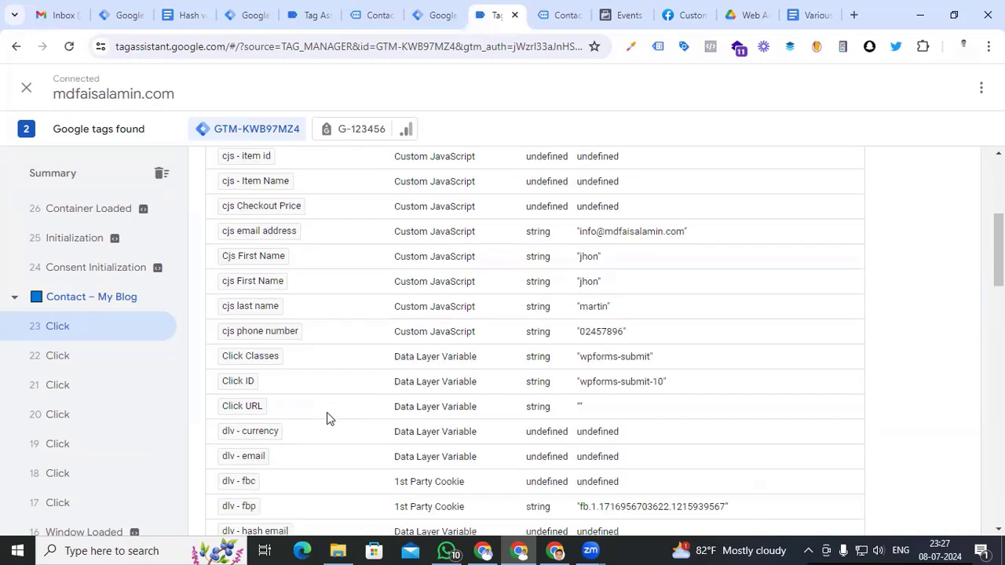
{"action": "scroll", "coordinate": [315, 369], "scroll_direction": "up", "scroll_amount": 4}
{"action": "key", "text": "ctrl+shift+Tab"}
{"action": "left_click", "coordinate": [88, 281]}
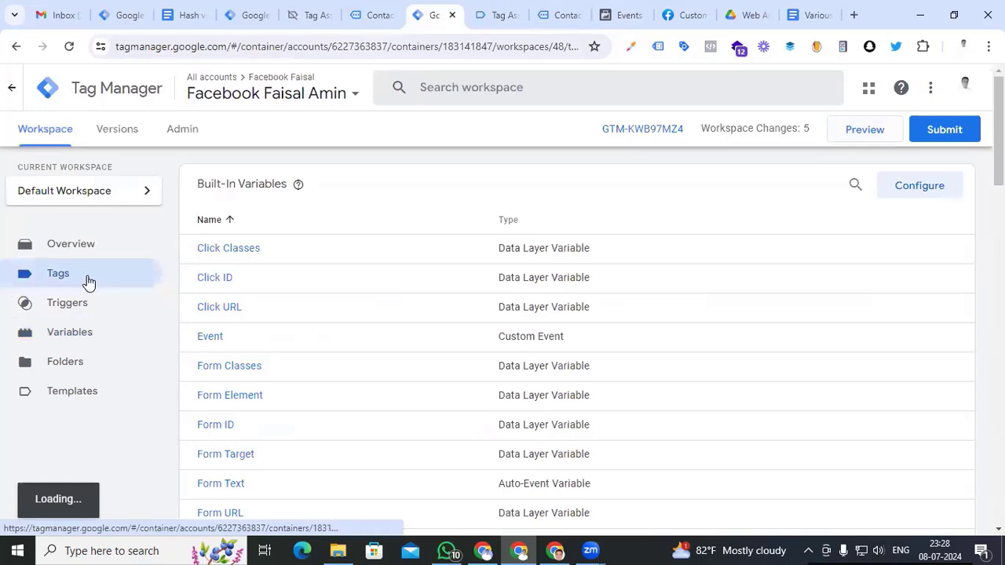
Set the 'all pages' click trigger to fire on Some Clicks
{"action": "left_click", "coordinate": [67, 302]}
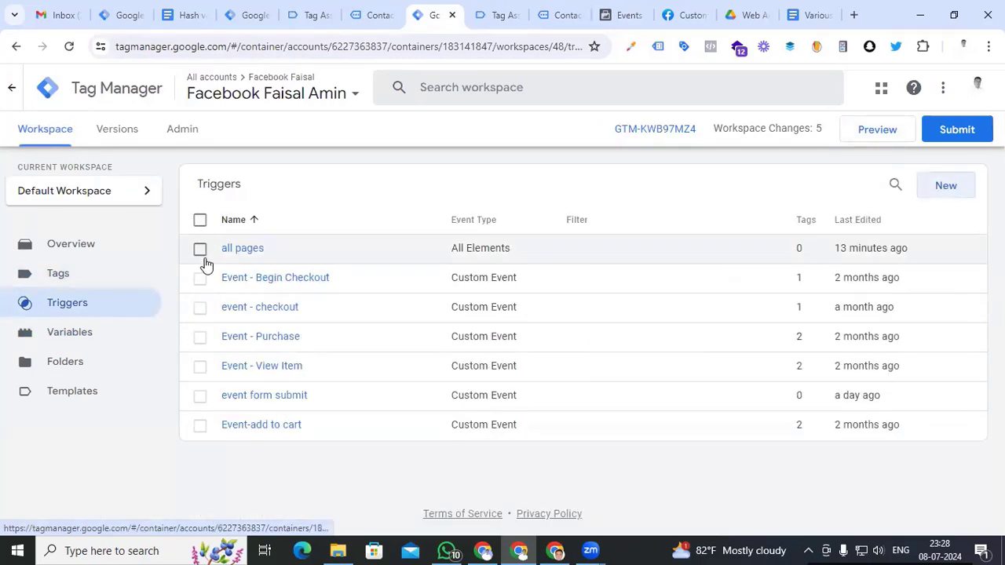
{"action": "left_click", "coordinate": [242, 248]}
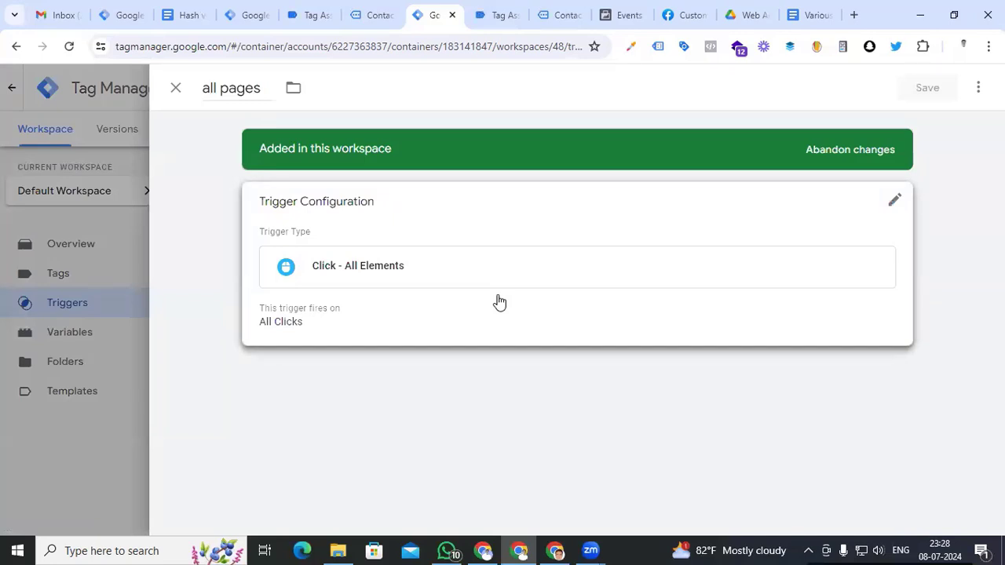
{"action": "left_click", "coordinate": [499, 301]}
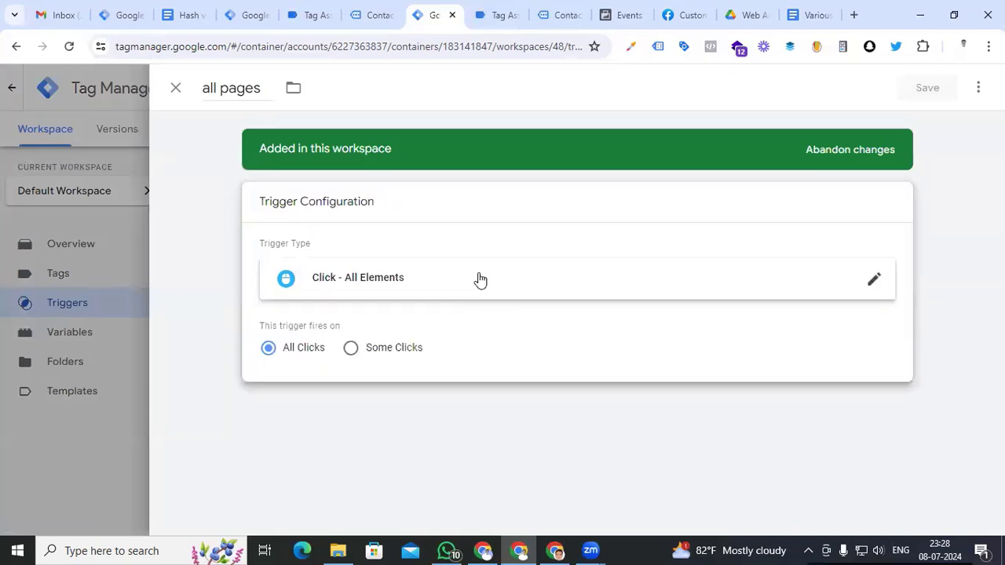
{"action": "left_click", "coordinate": [350, 347]}
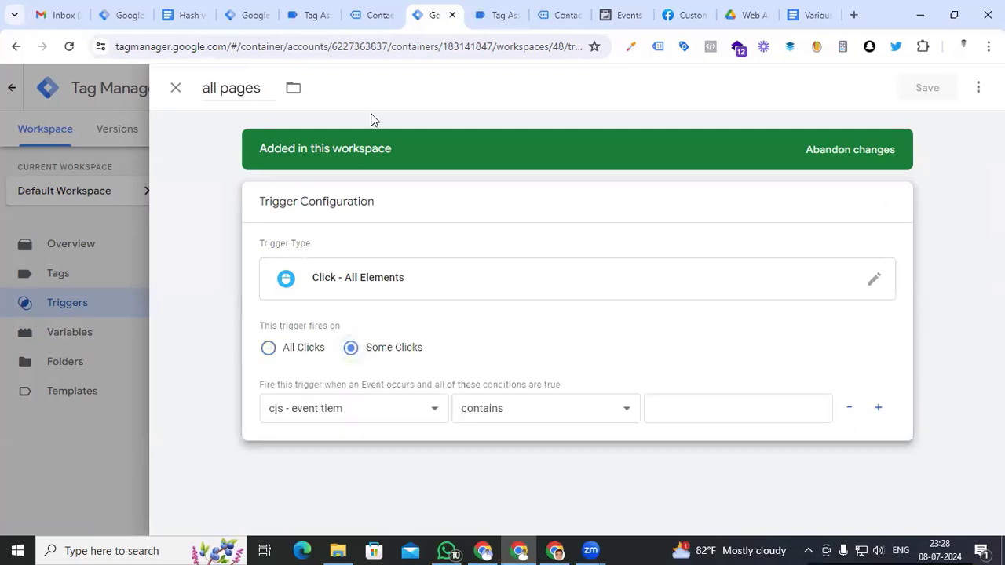
{"action": "left_click", "coordinate": [495, 15]}
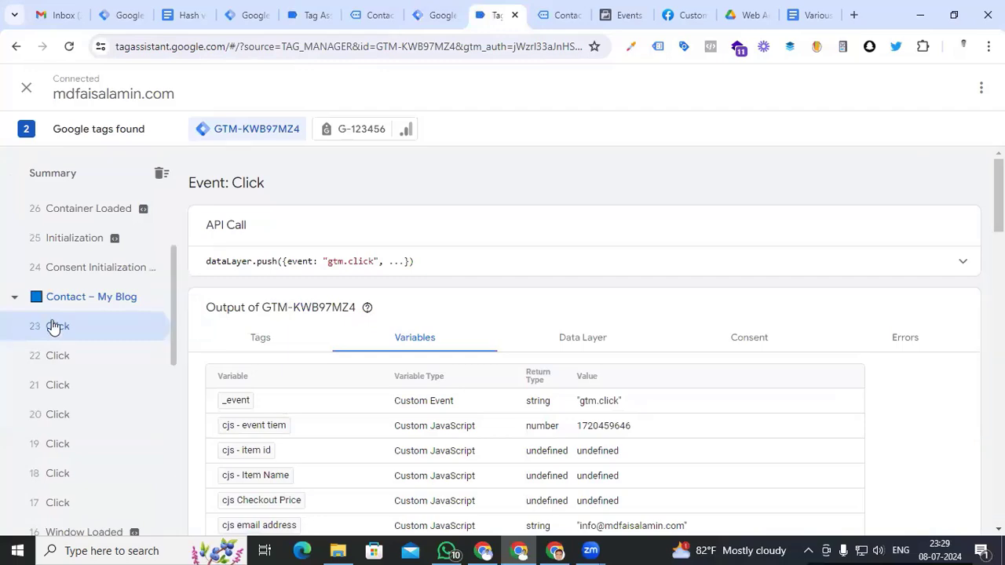
Find the Click event's Form Classes value 'wpforms-submit' and copy it
{"action": "scroll", "coordinate": [415, 354], "scroll_direction": "down", "scroll_amount": 3}
{"action": "scroll", "coordinate": [415, 354], "scroll_direction": "down", "scroll_amount": 7}
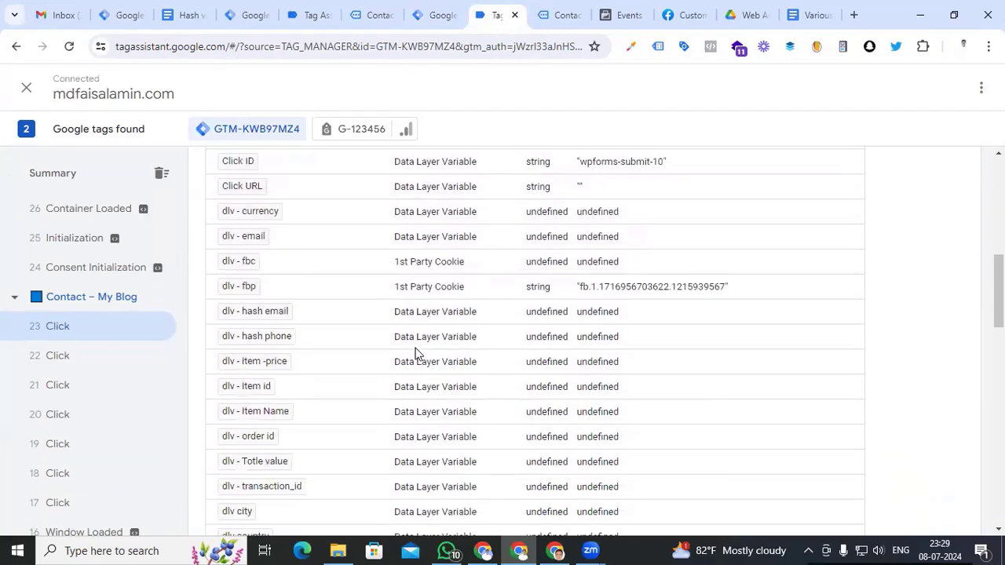
{"action": "scroll", "coordinate": [416, 354], "scroll_direction": "down", "scroll_amount": 2}
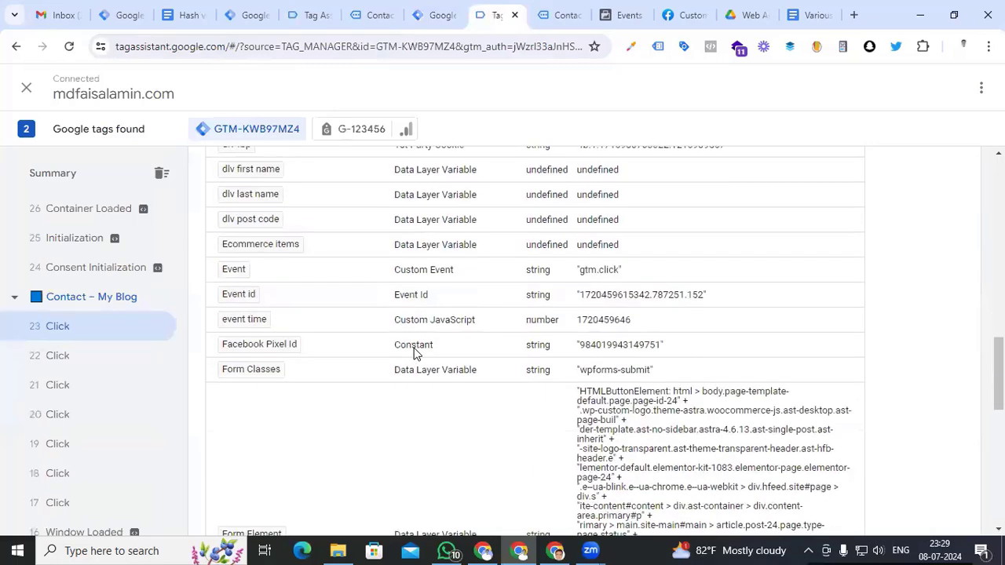
{"action": "scroll", "coordinate": [654, 345], "scroll_direction": "down", "scroll_amount": 1}
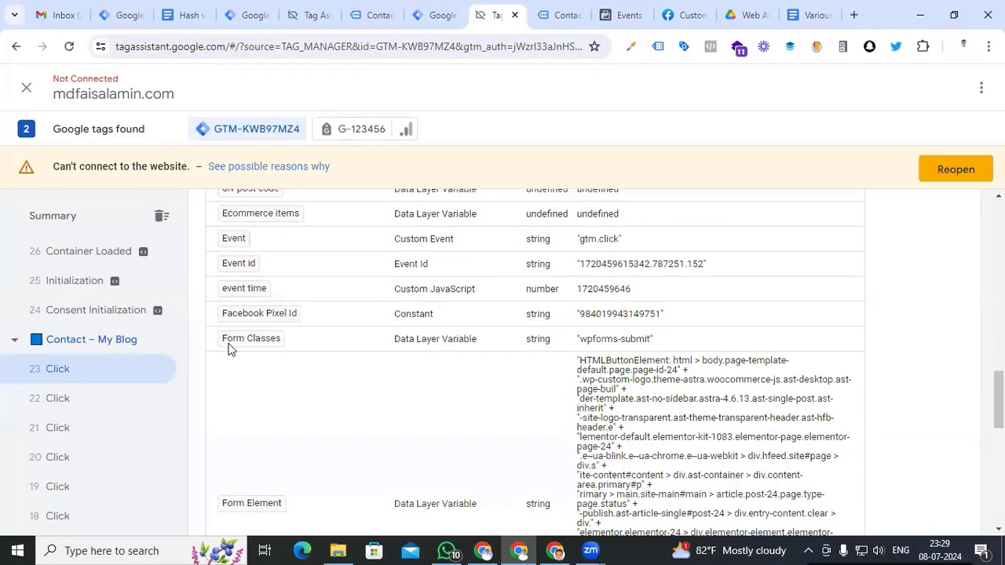
{"action": "left_click_drag", "start_coordinate": [652, 340], "coordinate": [583, 345]}
{"action": "key", "text": "ctrl+c"}
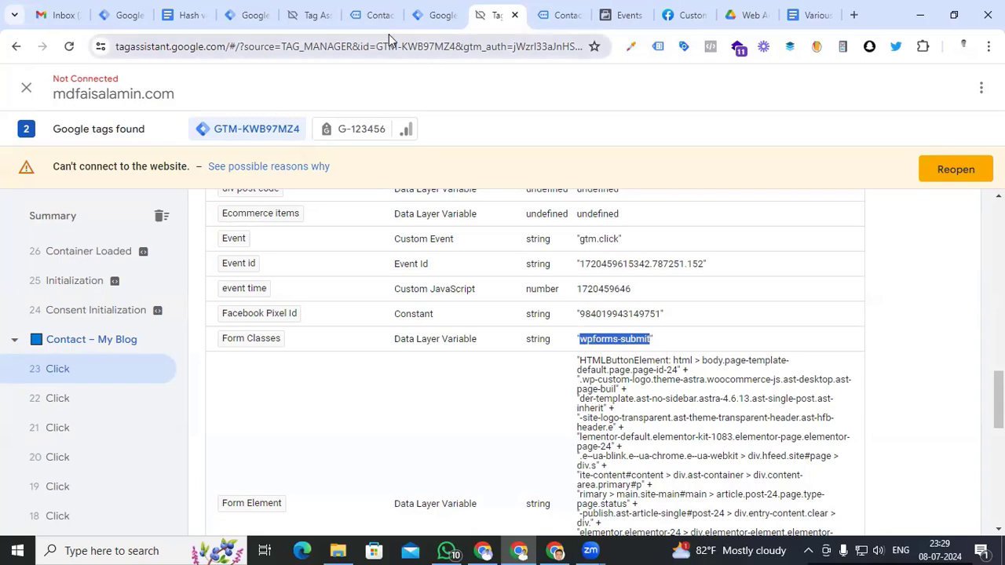
{"action": "left_click", "coordinate": [434, 15]}
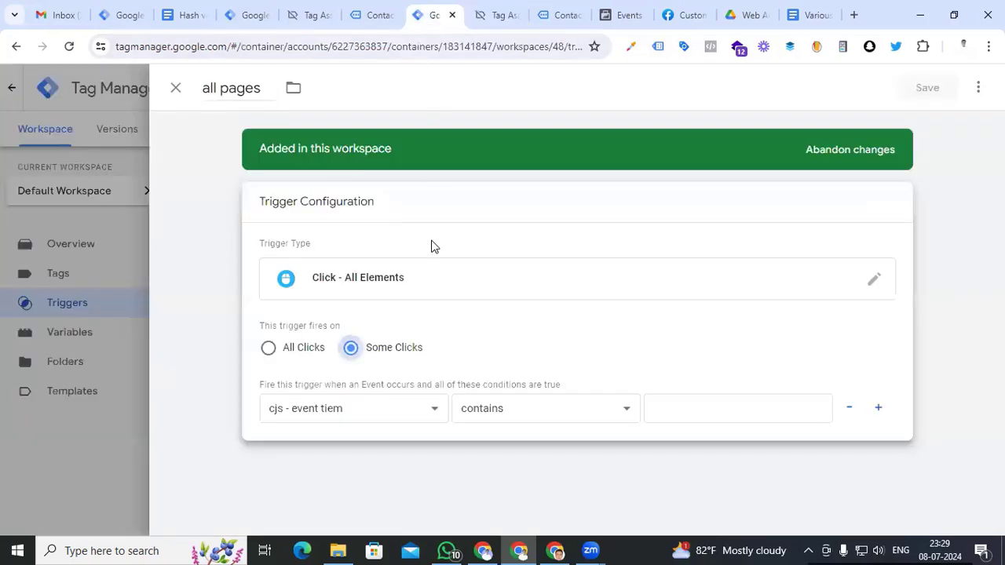
Set the trigger condition to Form Classes equals 'wpforms-submit'
{"action": "left_click", "coordinate": [394, 410]}
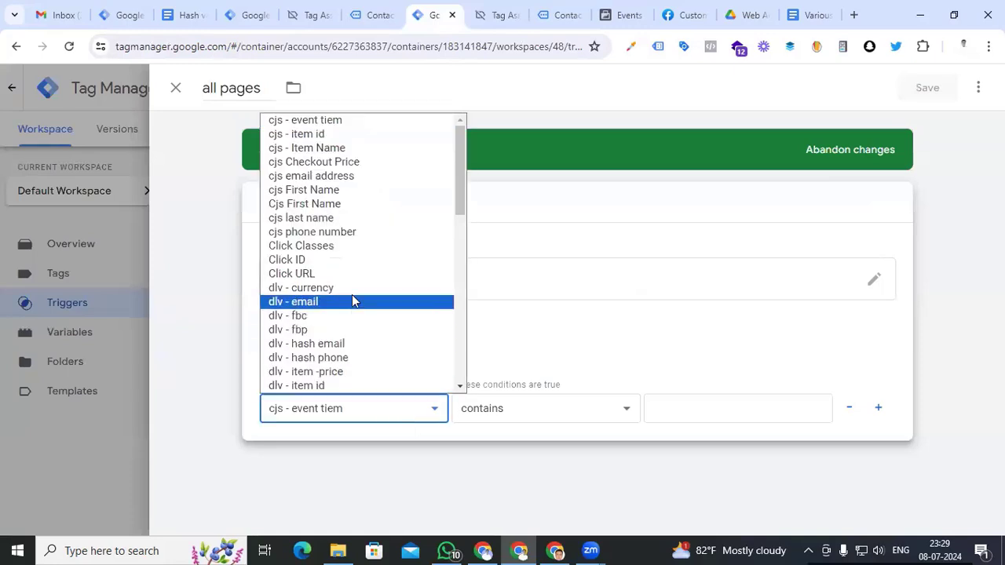
{"action": "scroll", "coordinate": [351, 257], "scroll_direction": "down", "scroll_amount": 3}
{"action": "left_click", "coordinate": [416, 318]}
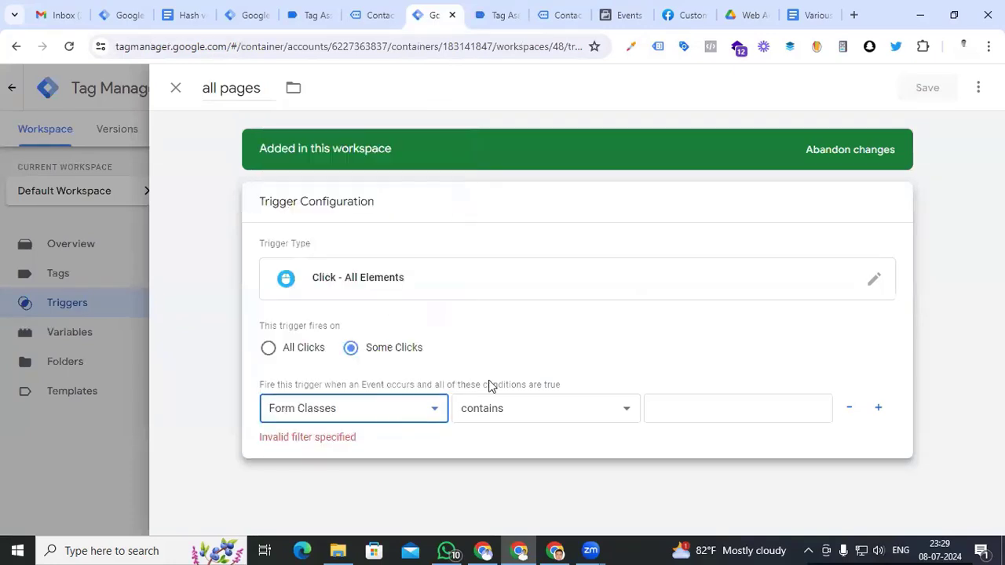
{"action": "left_click", "coordinate": [539, 409]}
{"action": "left_click", "coordinate": [476, 146]}
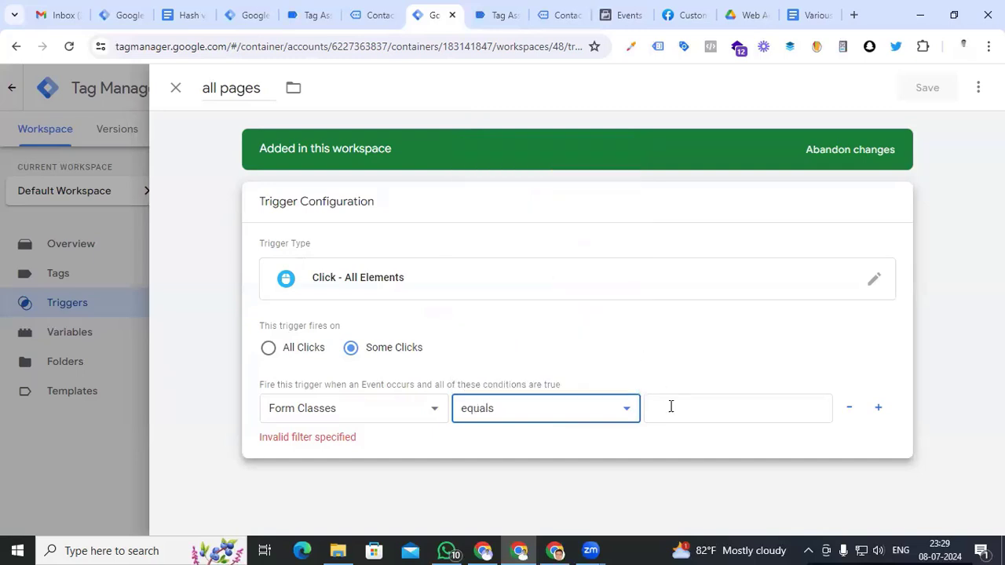
{"action": "left_click", "coordinate": [671, 406]}
{"action": "key", "text": "ctrl+v"}
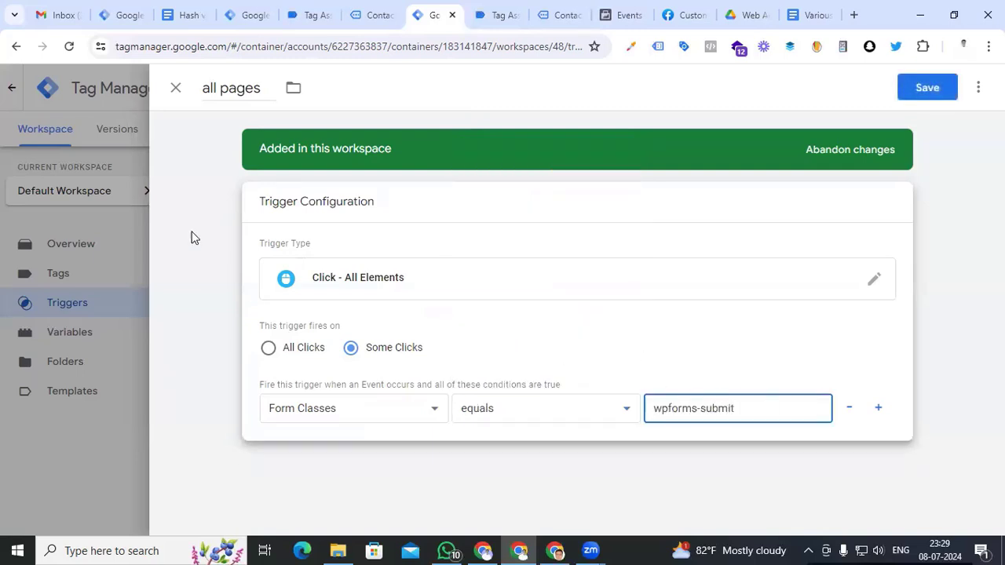
Rename the trigger 'Event - lead' and save it
{"action": "left_click", "coordinate": [225, 87]}
{"action": "type", "text": "event -"}
{"action": "key", "text": "BackSpace"}
{"action": "key", "text": "BackSpace"}
{"action": "key", "text": "BackSpace"}
{"action": "key", "text": "BackSpace"}
{"action": "key", "text": "BackSpace"}
{"action": "key", "text": "BackSpace"}
{"action": "key", "text": "BackSpace"}
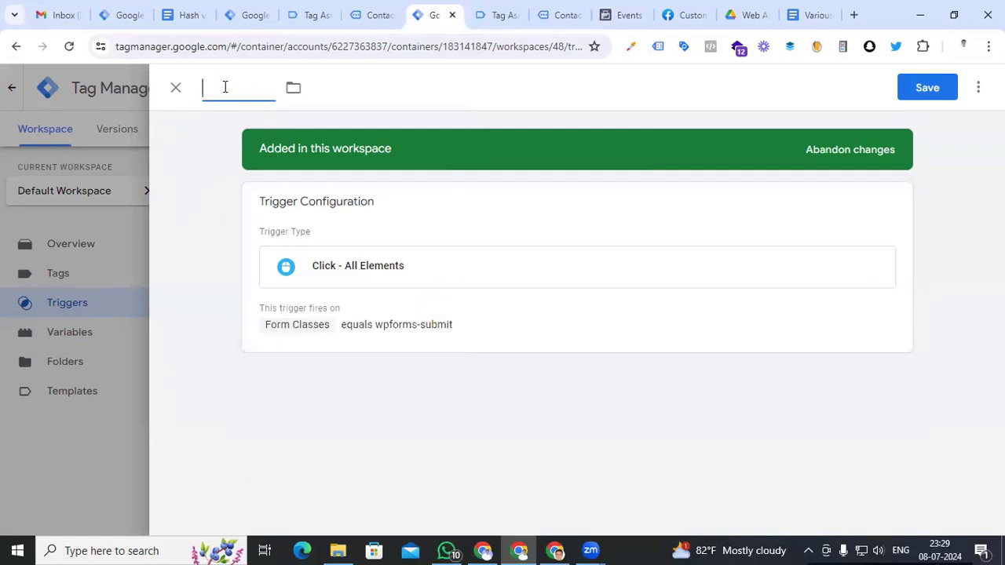
{"action": "type", "text": "Event - lead"}
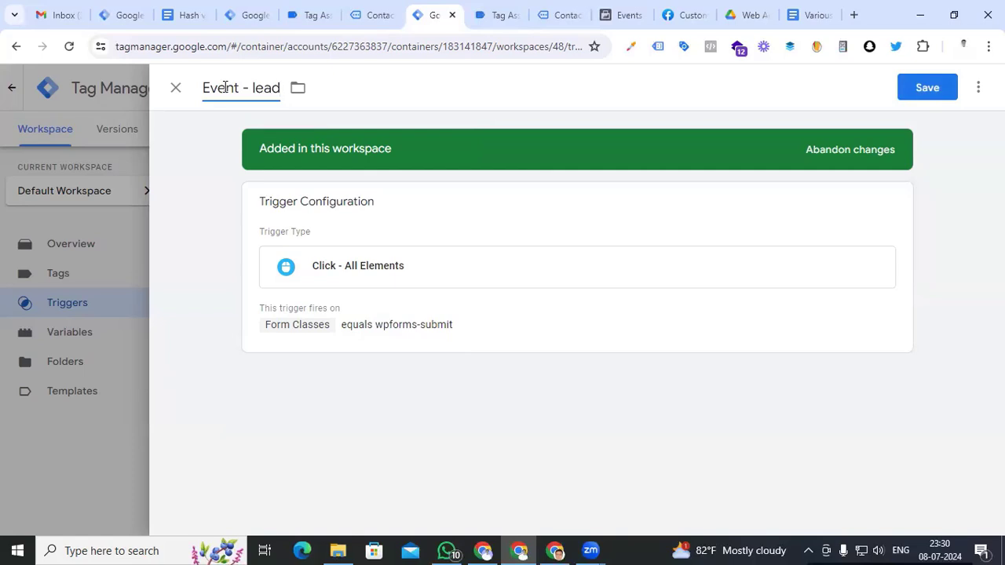
{"action": "left_click", "coordinate": [932, 91]}
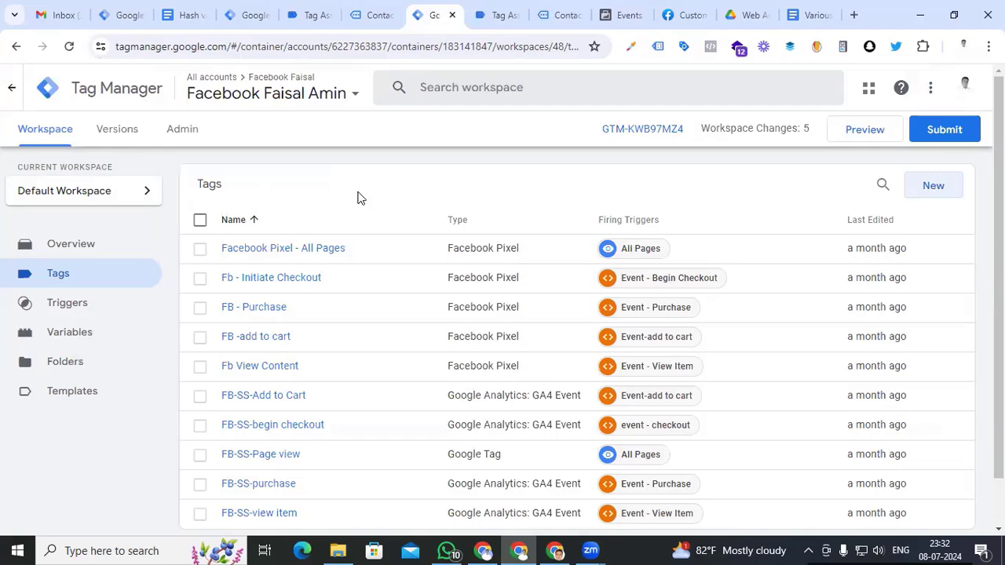
{"action": "left_click", "coordinate": [683, 16]}
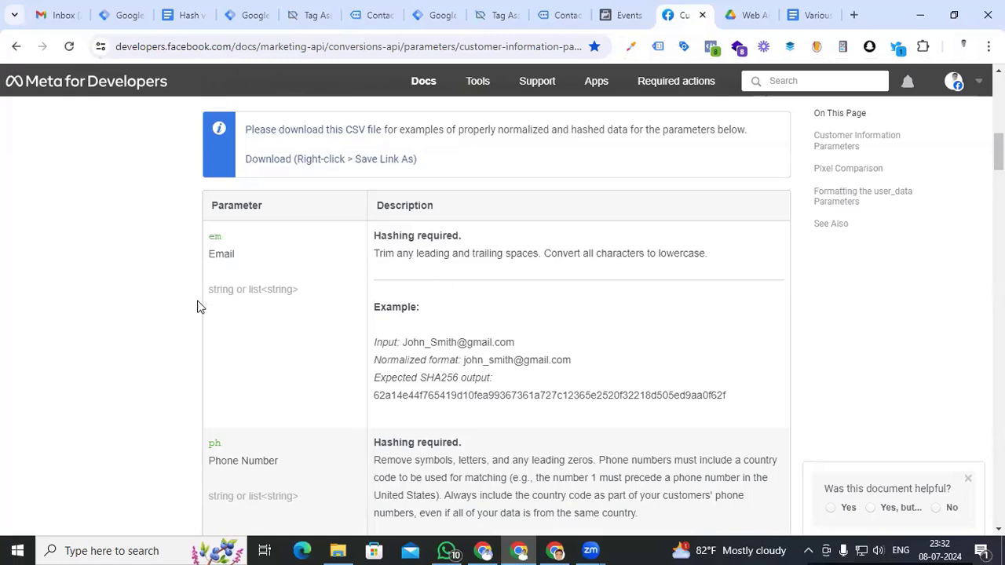
Review Meta's Customer Information Parameters table, noting 'Hashing required' for email, phone and first name
{"action": "scroll", "coordinate": [197, 306], "scroll_direction": "up", "scroll_amount": 10}
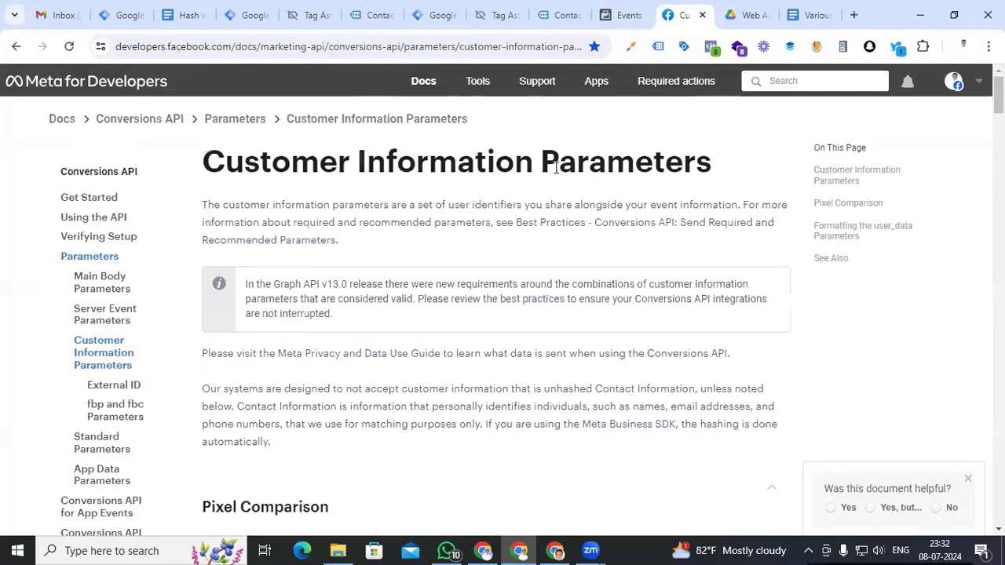
{"action": "scroll", "coordinate": [274, 399], "scroll_direction": "down", "scroll_amount": 10}
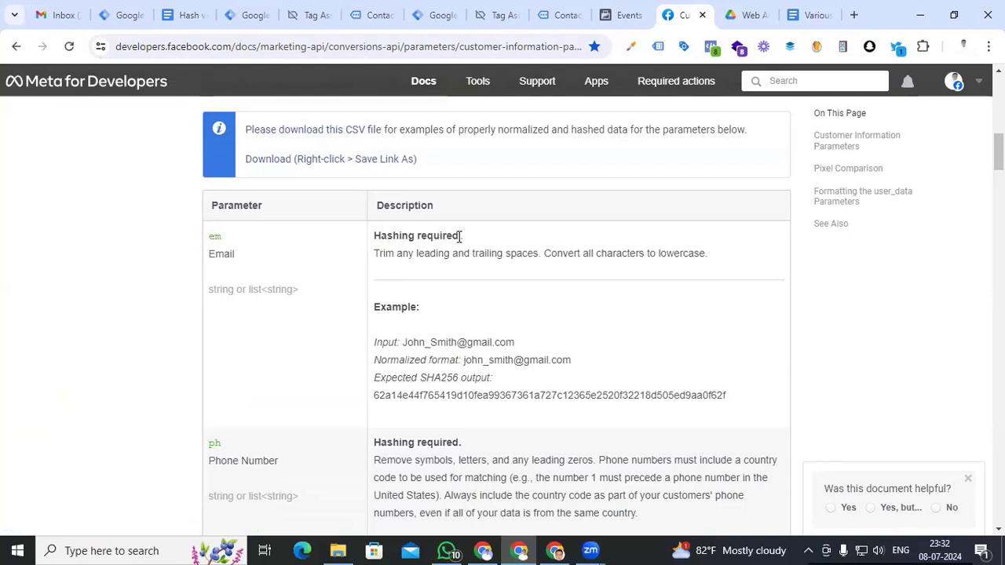
{"action": "left_click_drag", "start_coordinate": [461, 236], "coordinate": [376, 235]}
{"action": "scroll", "coordinate": [123, 341], "scroll_direction": "down", "scroll_amount": 1}
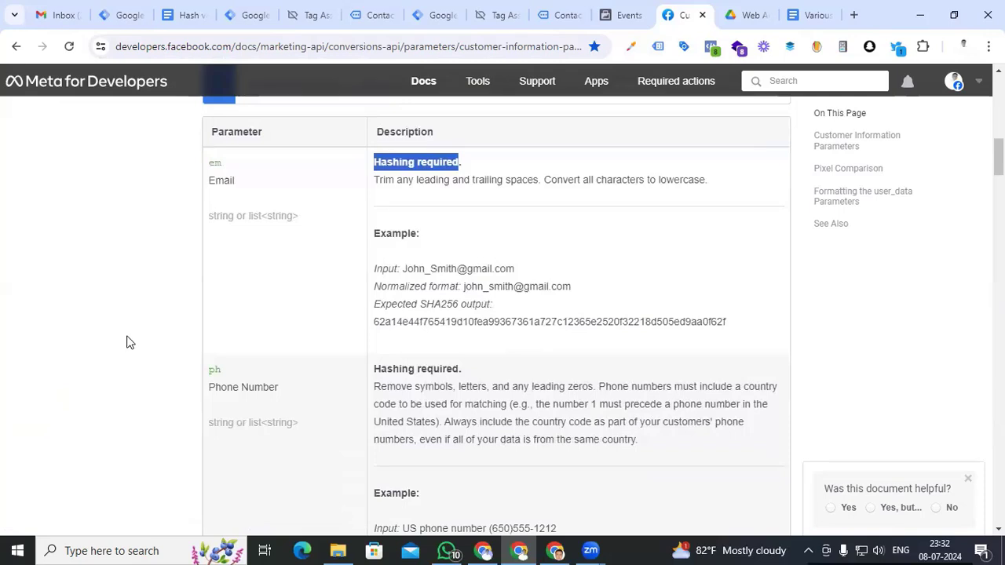
{"action": "scroll", "coordinate": [133, 348], "scroll_direction": "up", "scroll_amount": 1}
{"action": "scroll", "coordinate": [134, 348], "scroll_direction": "down", "scroll_amount": 7}
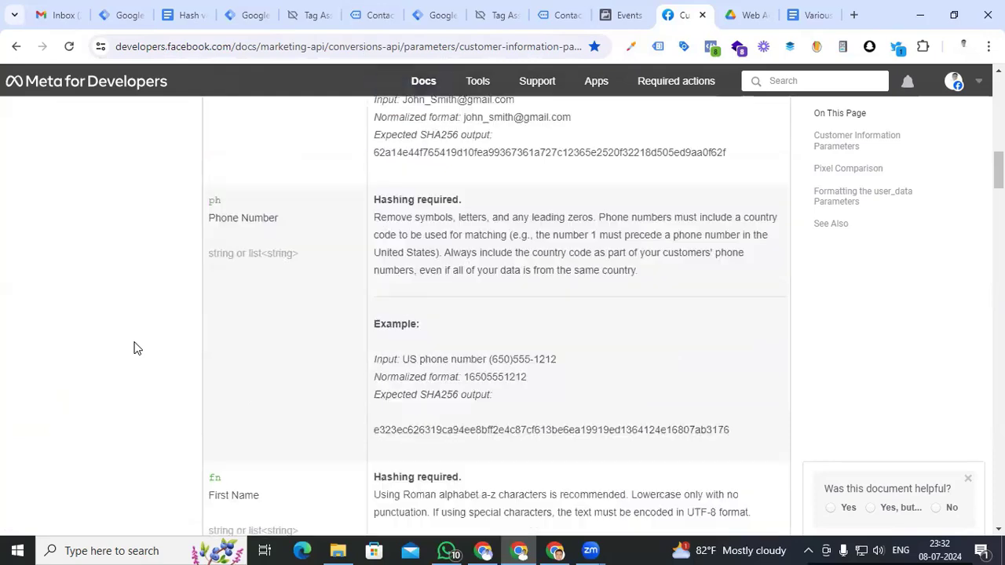
{"action": "scroll", "coordinate": [134, 348], "scroll_direction": "up", "scroll_amount": 8}
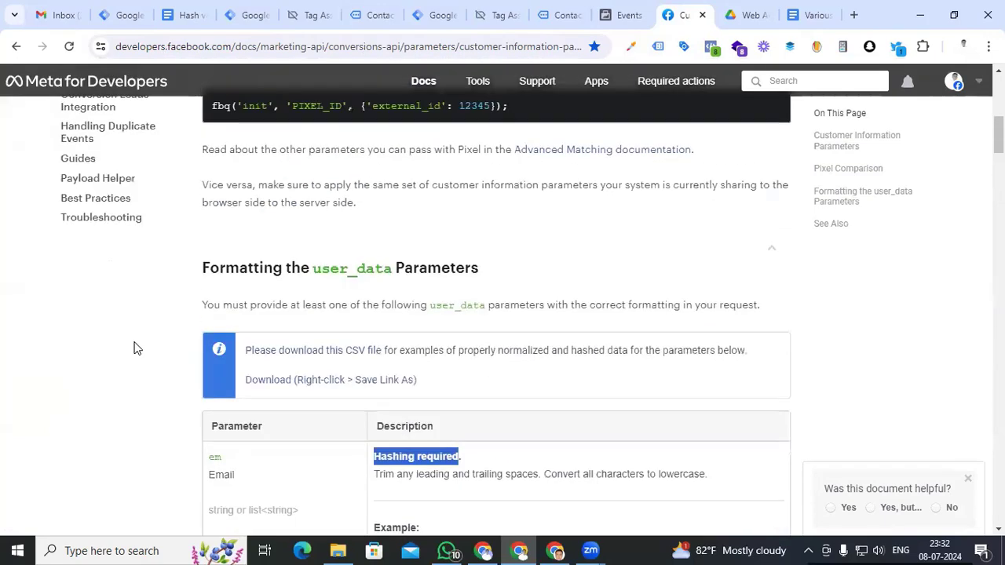
{"action": "scroll", "coordinate": [133, 348], "scroll_direction": "down", "scroll_amount": 1}
{"action": "scroll", "coordinate": [134, 348], "scroll_direction": "down", "scroll_amount": 1}
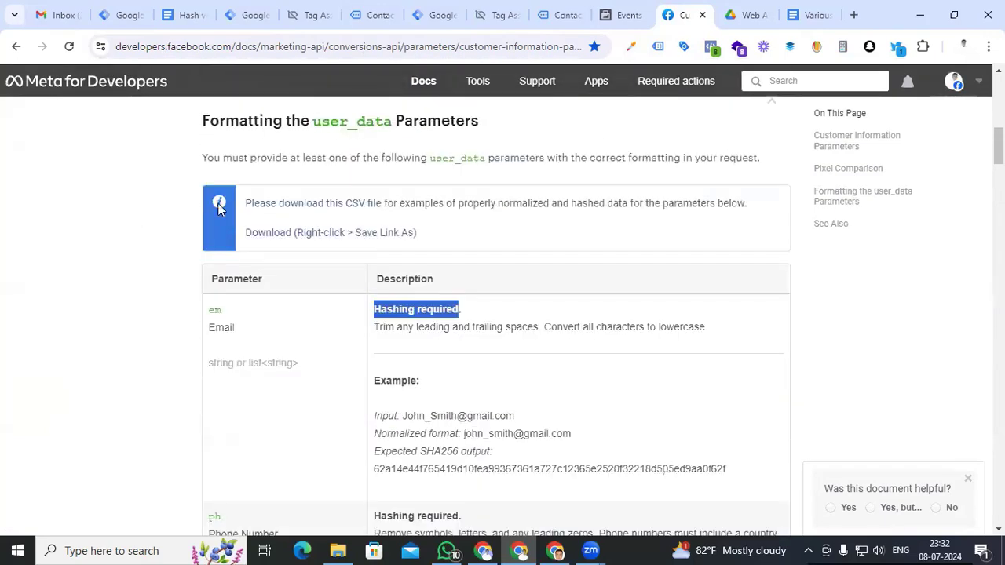
{"action": "left_click", "coordinate": [433, 17]}
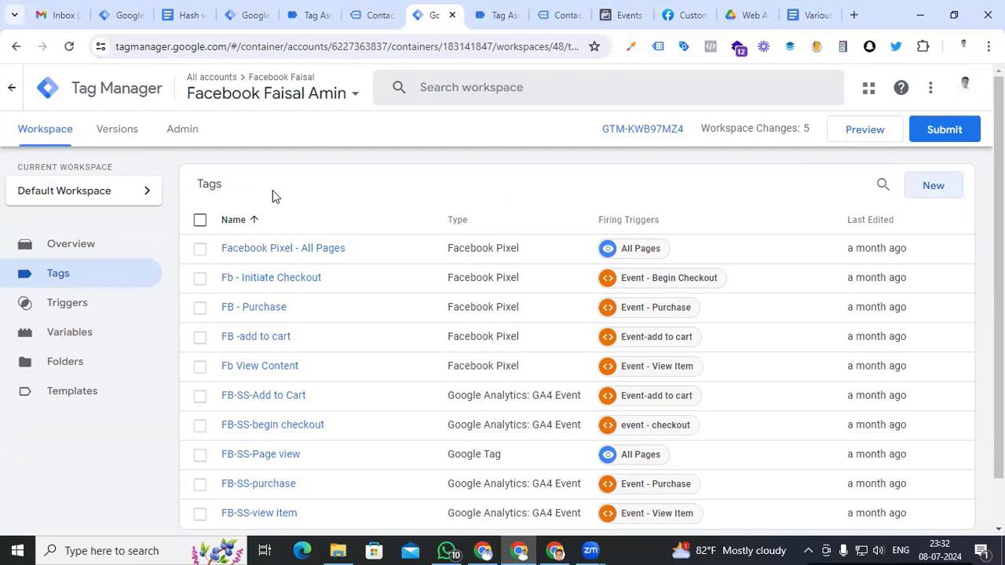
Create a new Custom JavaScript variable containing the pasted SHA-256 hashing function
{"action": "left_click", "coordinate": [95, 337]}
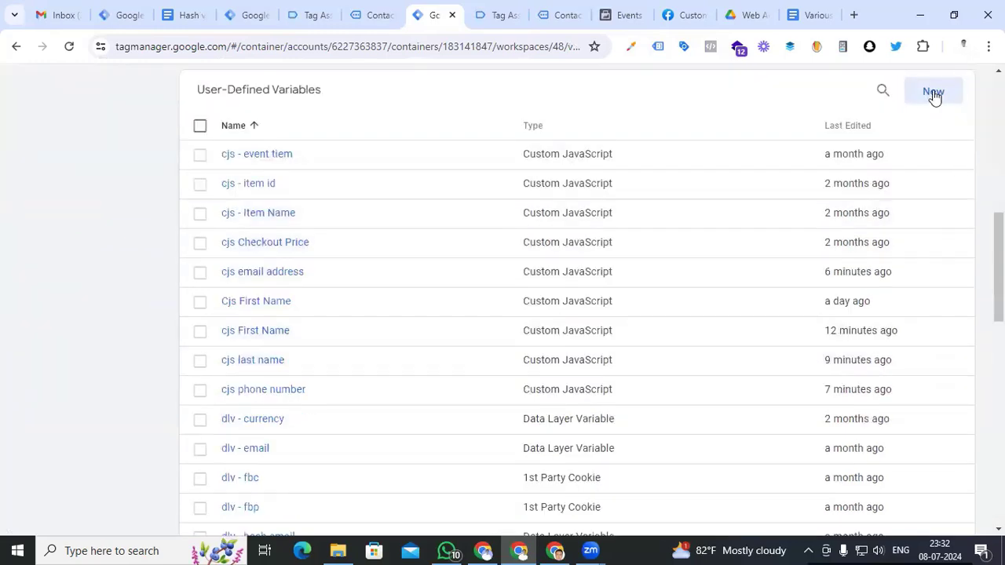
{"action": "left_click", "coordinate": [933, 94]}
{"action": "left_click", "coordinate": [707, 306]}
{"action": "scroll", "coordinate": [631, 401], "scroll_direction": "down", "scroll_amount": 1}
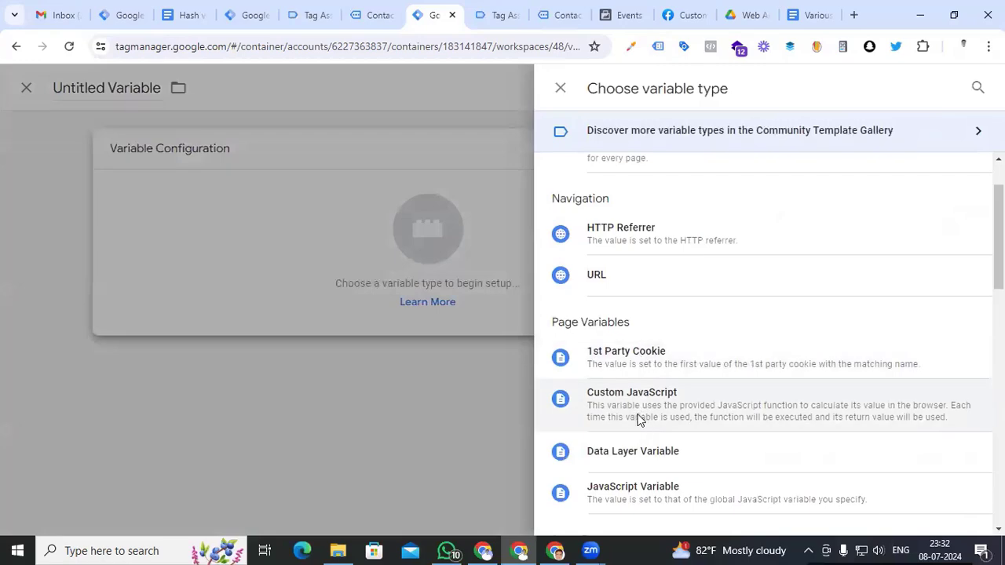
{"action": "left_click", "coordinate": [634, 396]}
{"action": "key", "text": "ctrl+3"}
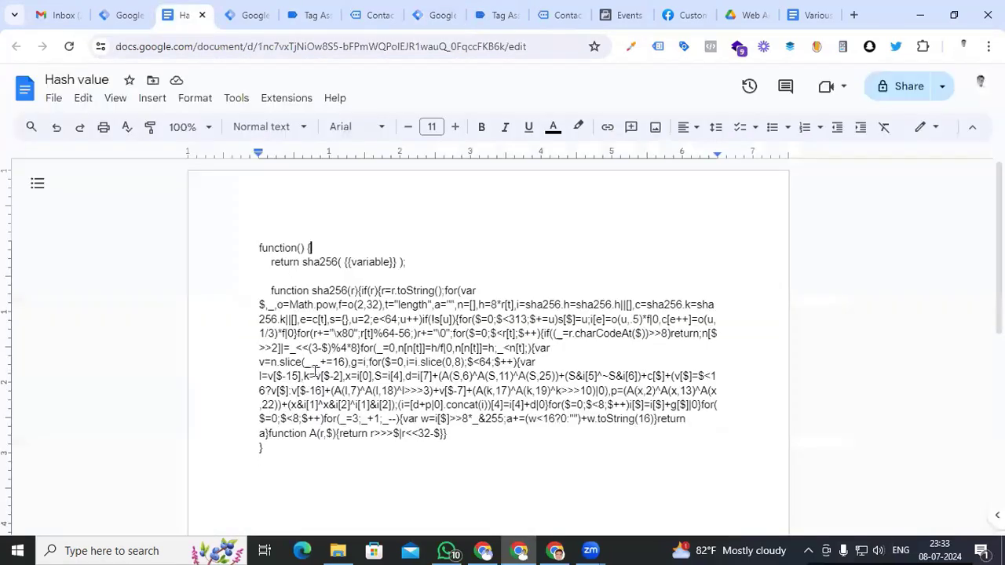
{"action": "key", "text": "ctrl+7"}
{"action": "left_click", "coordinate": [383, 325]}
{"action": "key", "text": "ctrl+v"}
Replace the {{variable}} placeholder with {{cjs First Name}}
{"action": "scroll", "coordinate": [384, 325], "scroll_direction": "up", "scroll_amount": 1}
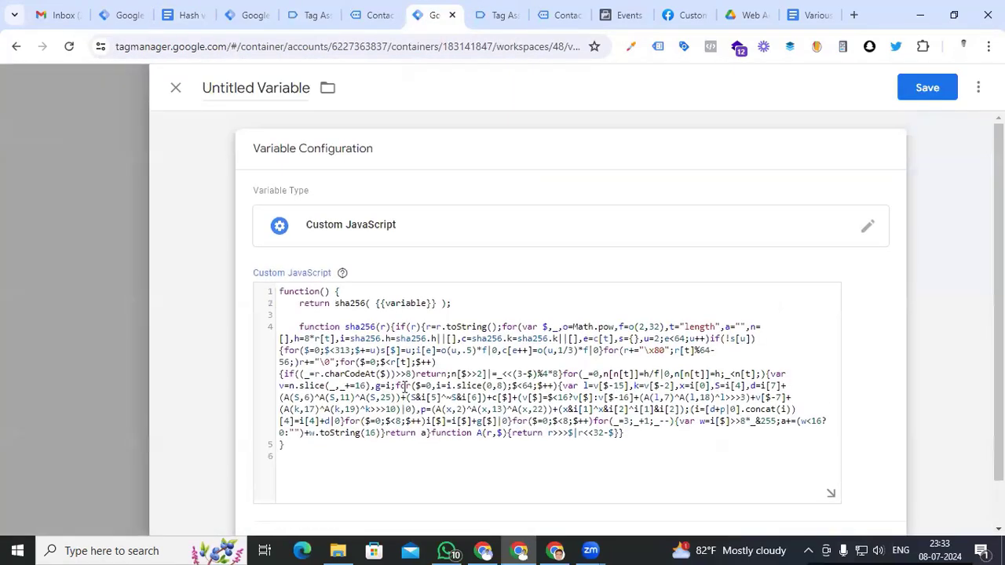
{"action": "left_click_drag", "start_coordinate": [437, 306], "coordinate": [377, 304]}
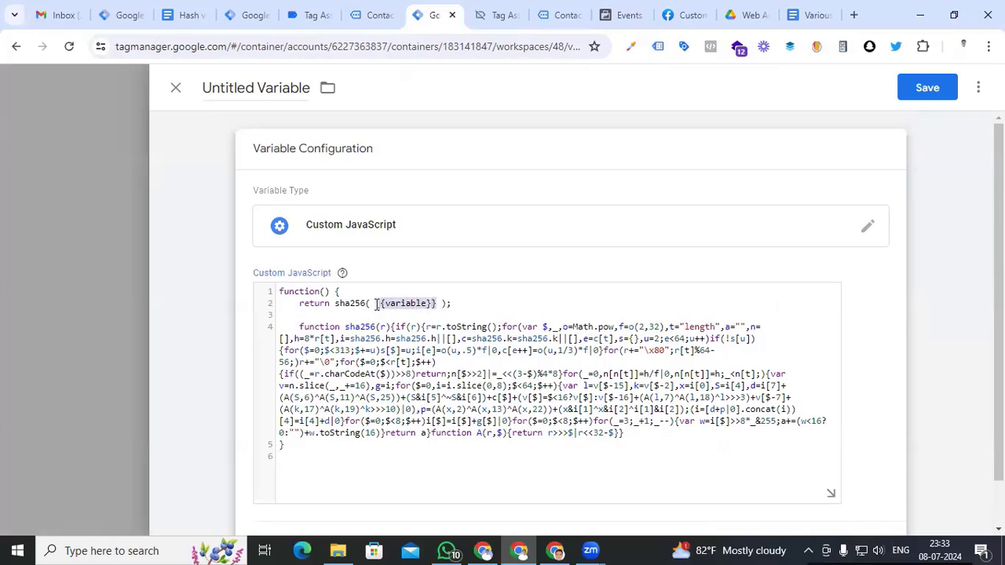
{"action": "type", "text": "{{"}
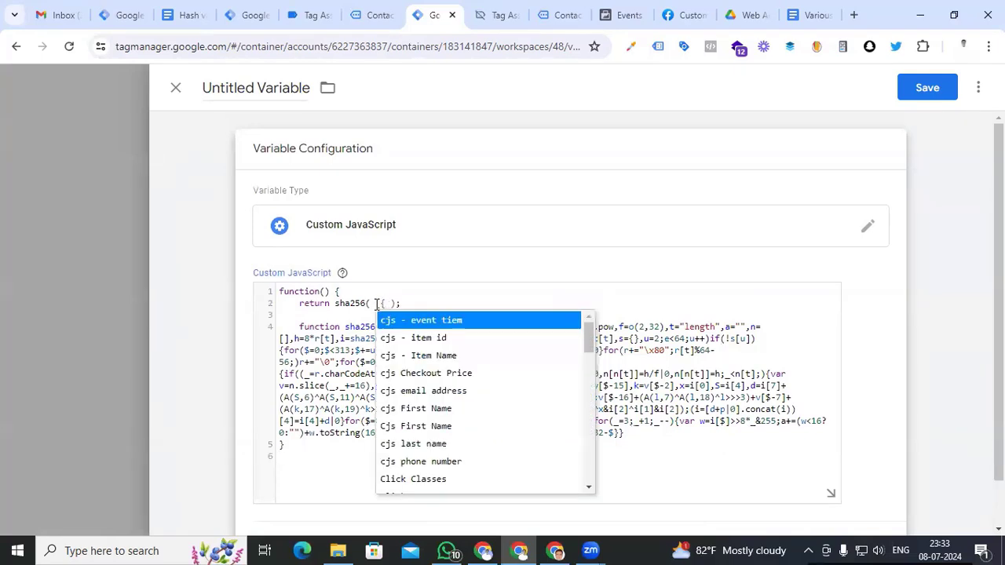
{"action": "type", "text": "fir"}
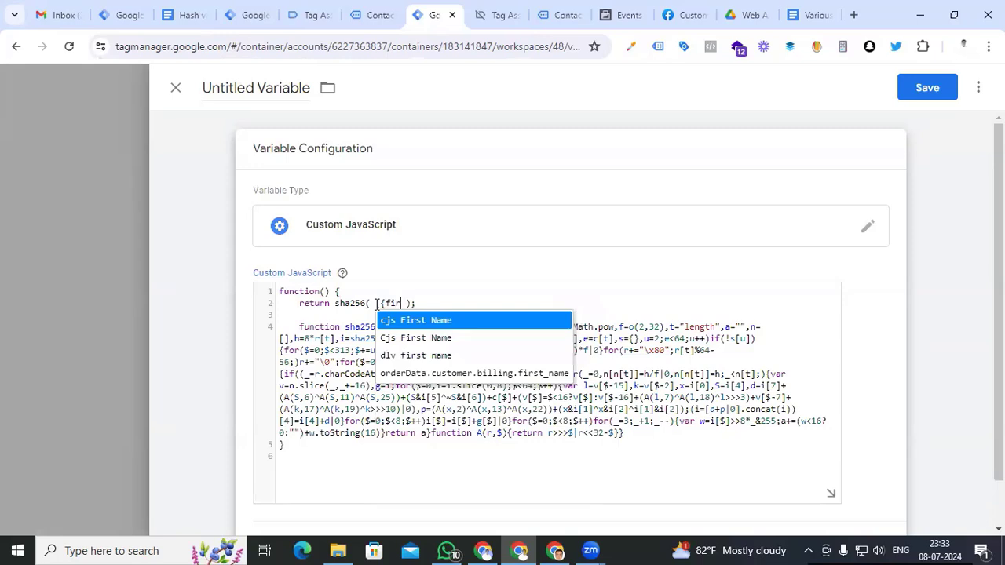
{"action": "left_click", "coordinate": [401, 330]}
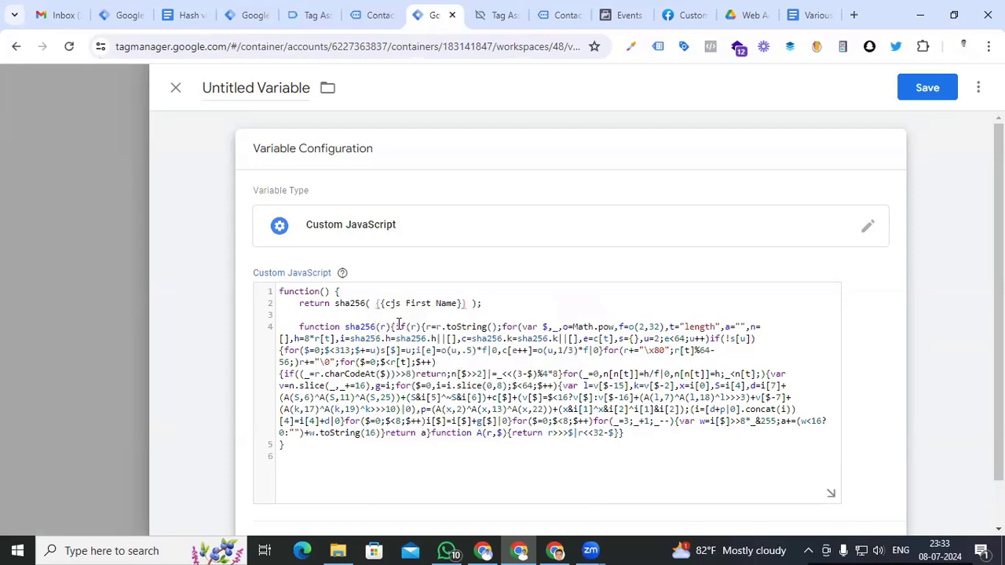
Name the variable 'Hash First Name' and save it
{"action": "triple_click", "coordinate": [240, 87]}
{"action": "type", "text": "Hash"}
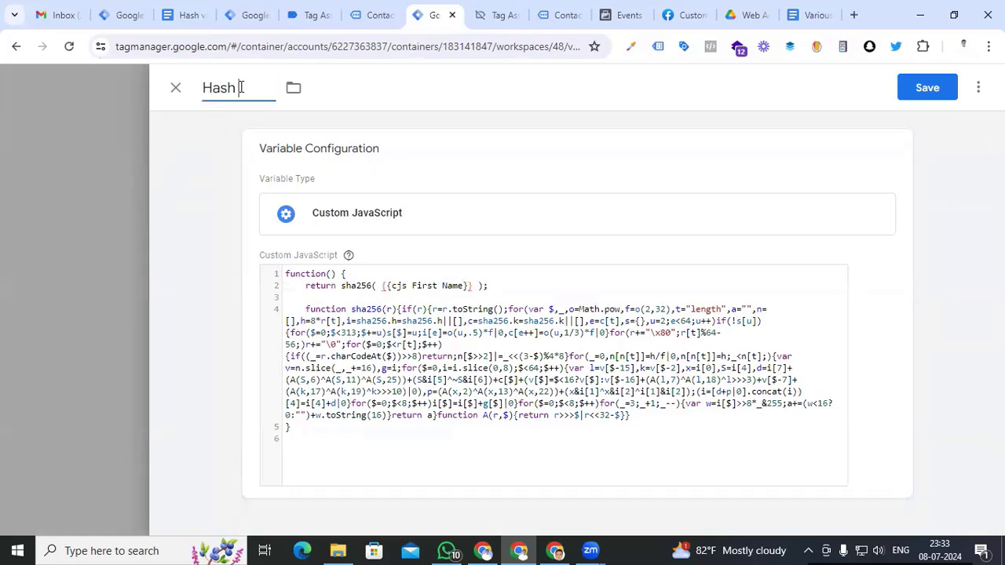
{"action": "type", "text": " First Nma"}
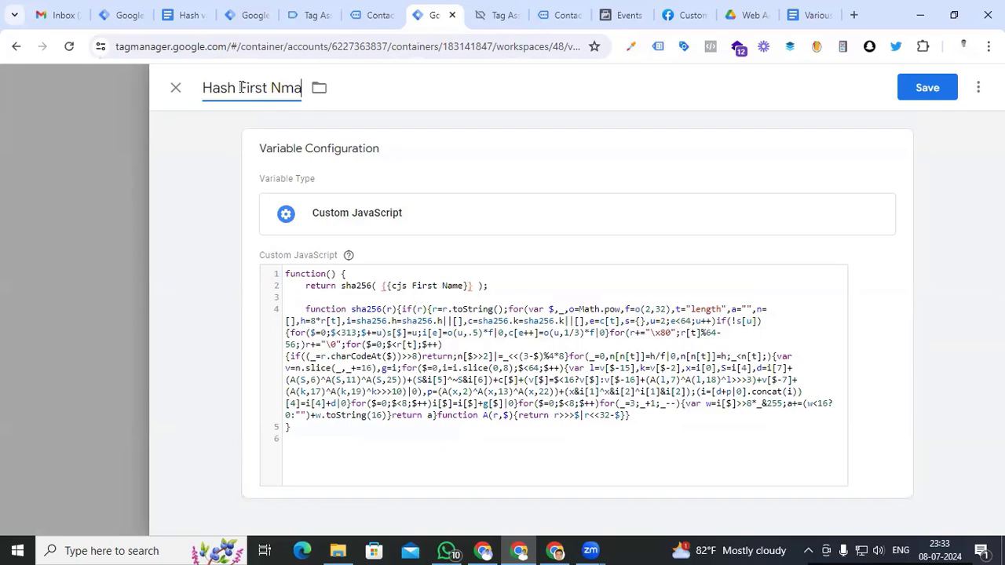
{"action": "key", "text": "BackSpace"}
{"action": "key", "text": "BackSpace"}
{"action": "type", "text": "ame"}
{"action": "left_click", "coordinate": [927, 87]}
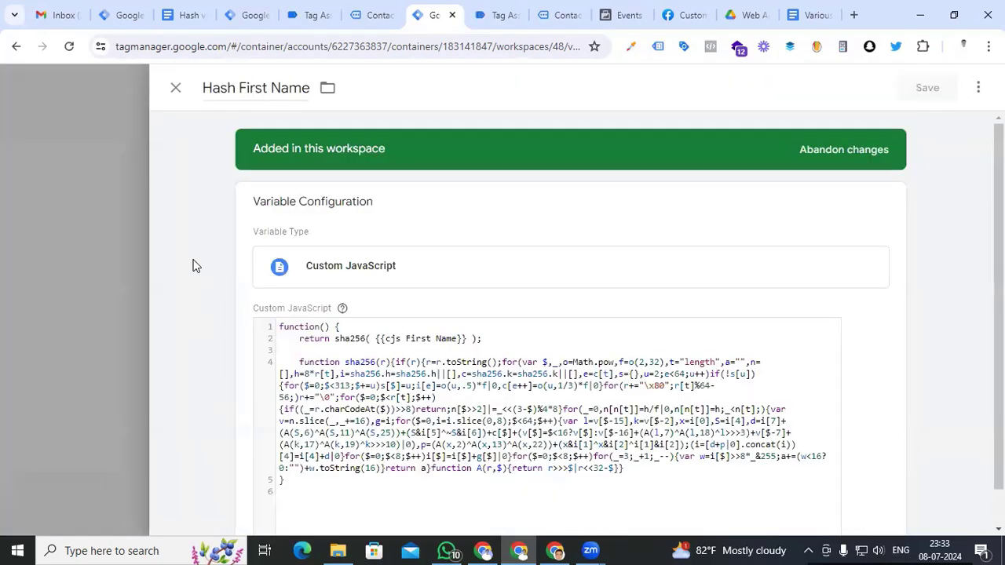
Copy the Hash First Name variable and retitle the copy 'Hash last name'
{"action": "left_click", "coordinate": [979, 88]}
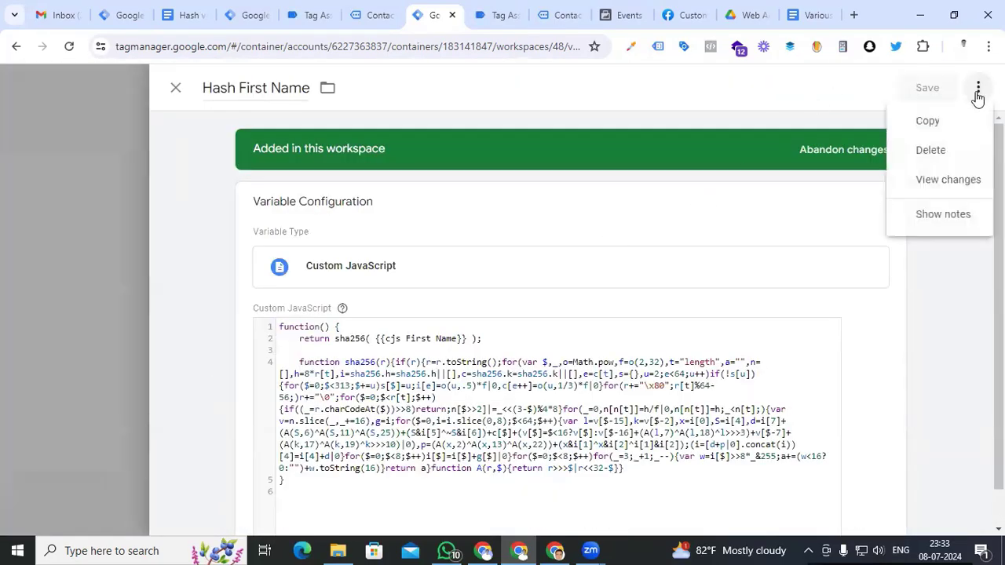
{"action": "left_click", "coordinate": [936, 124]}
{"action": "left_click_drag", "start_coordinate": [240, 88], "coordinate": [312, 90]}
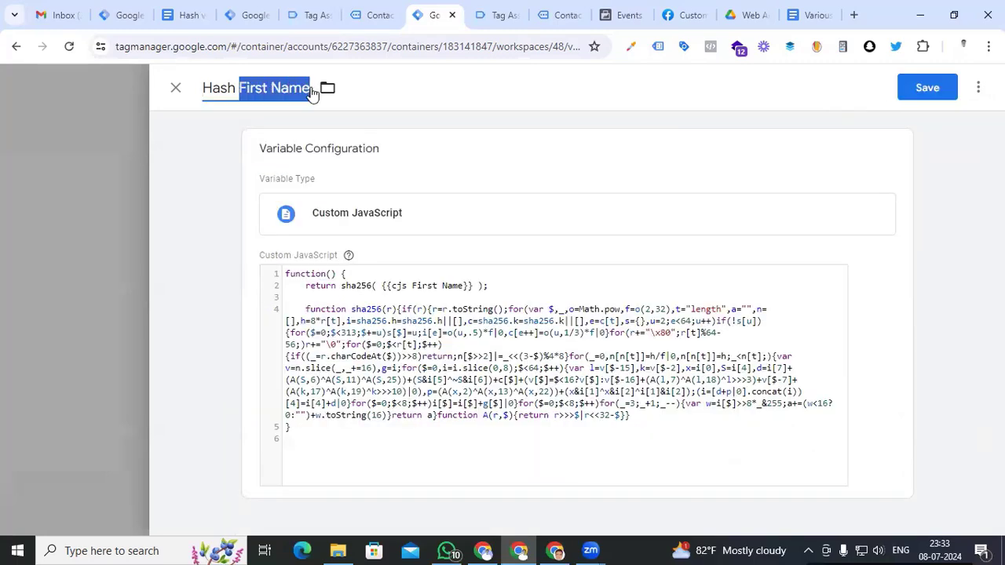
{"action": "type", "text": "last name"}
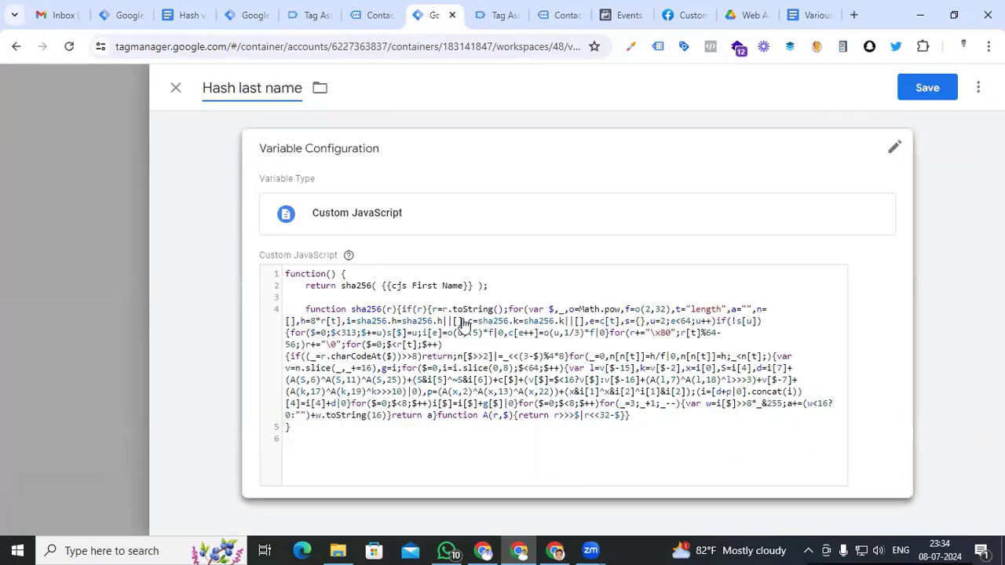
Swap the code's reference to {{cjs last name}} and save the variable
{"action": "left_click", "coordinate": [470, 285]}
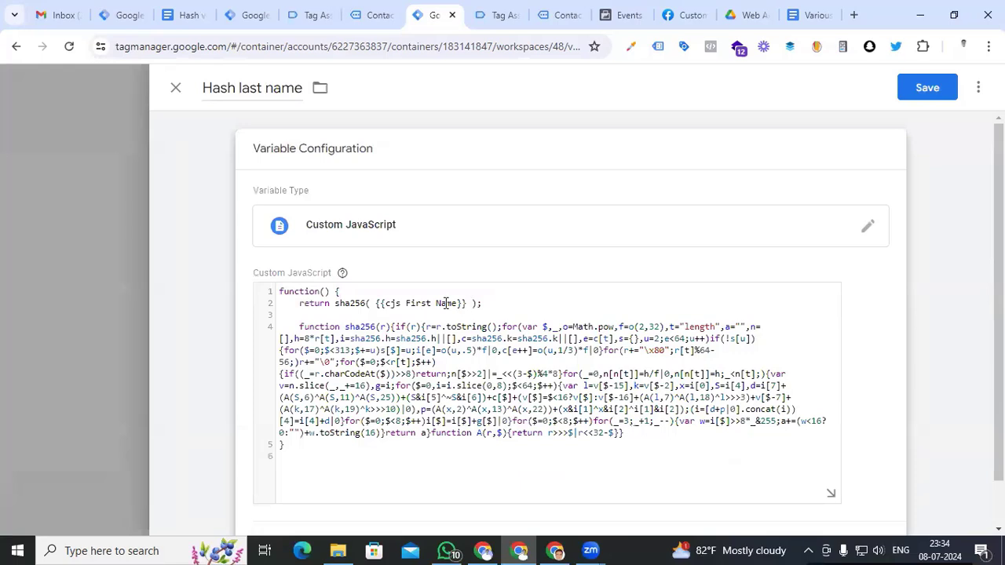
{"action": "left_click_drag", "start_coordinate": [466, 303], "coordinate": [378, 301]}
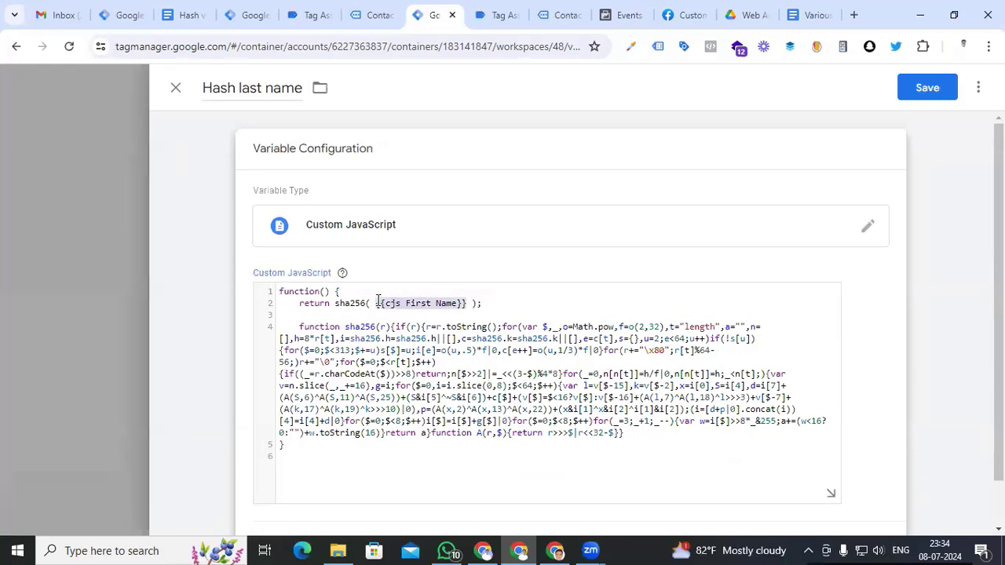
{"action": "type", "text": "{{"}
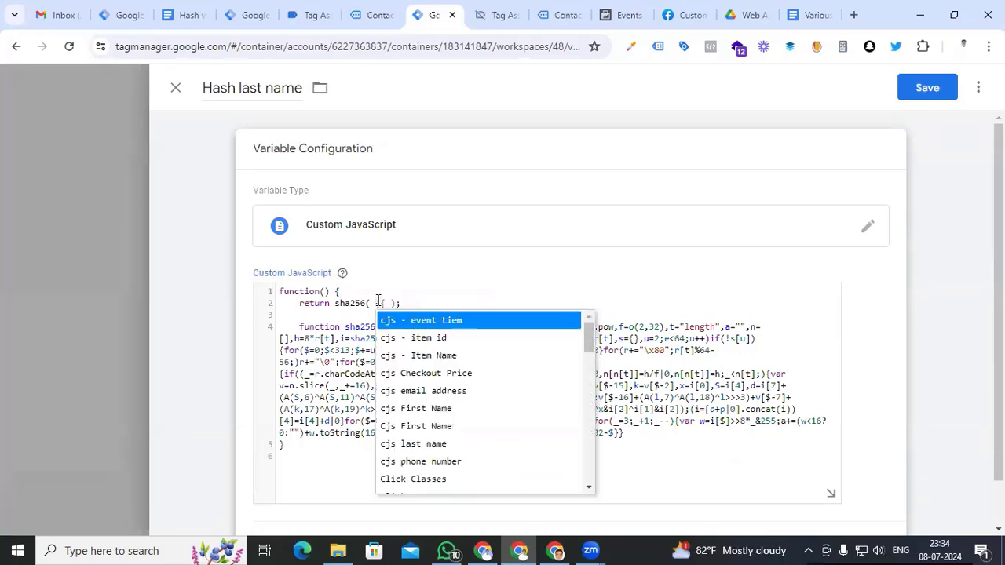
{"action": "type", "text": "last"}
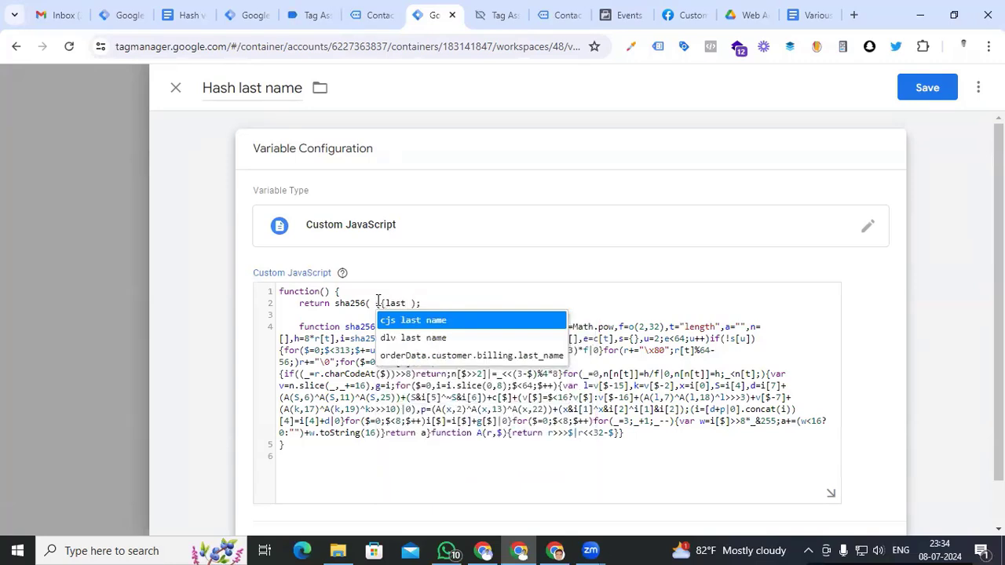
{"action": "left_click", "coordinate": [397, 322]}
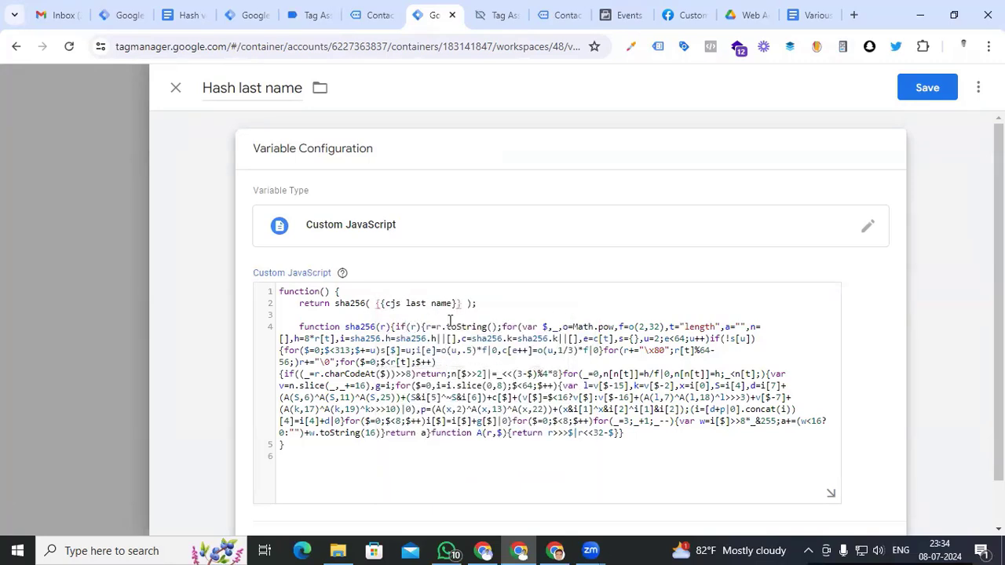
{"action": "left_click", "coordinate": [929, 90]}
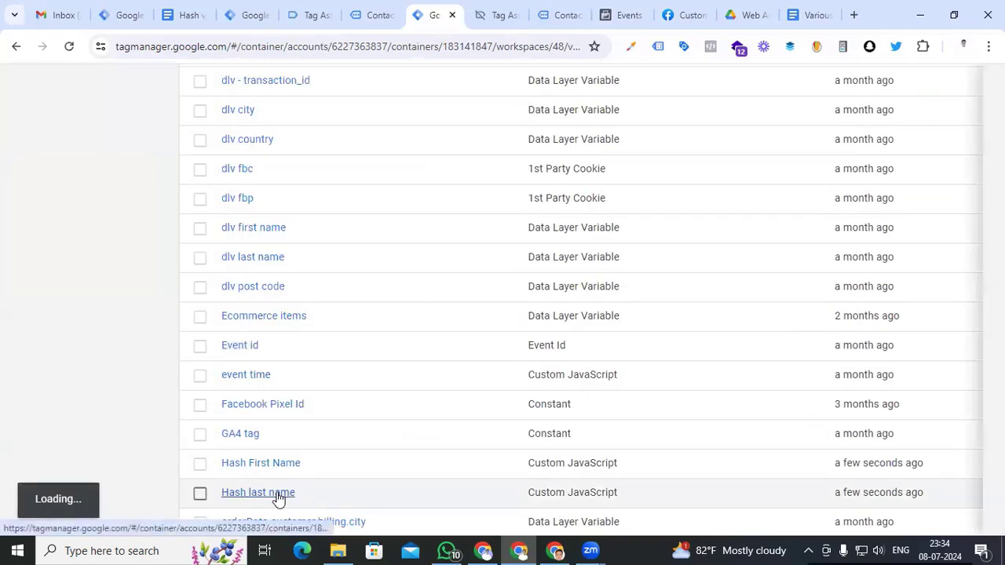
{"action": "left_click", "coordinate": [277, 499]}
Copy the Hash last name variable and retitle the copy 'Hash phone number'
{"action": "left_click", "coordinate": [978, 88]}
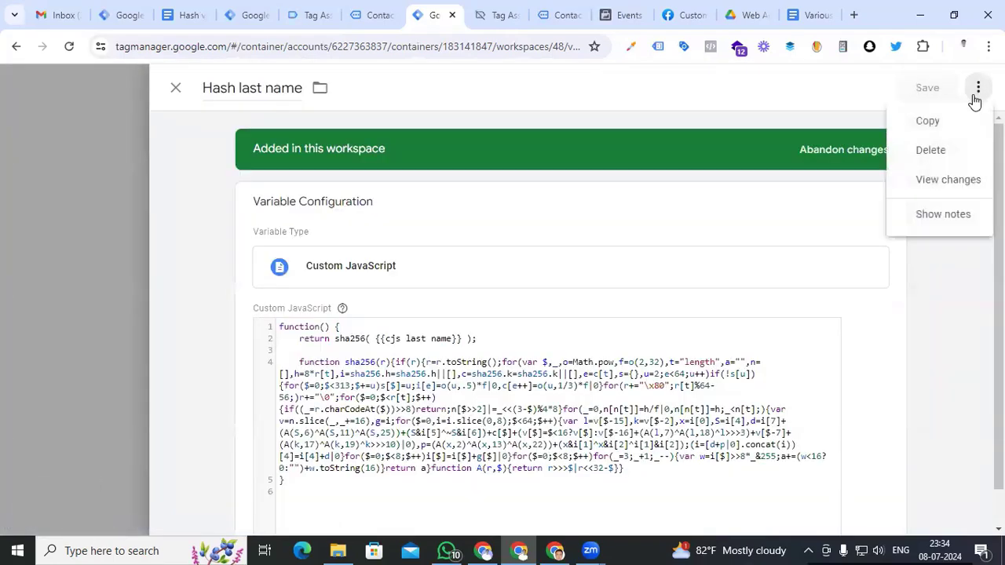
{"action": "left_click", "coordinate": [932, 124]}
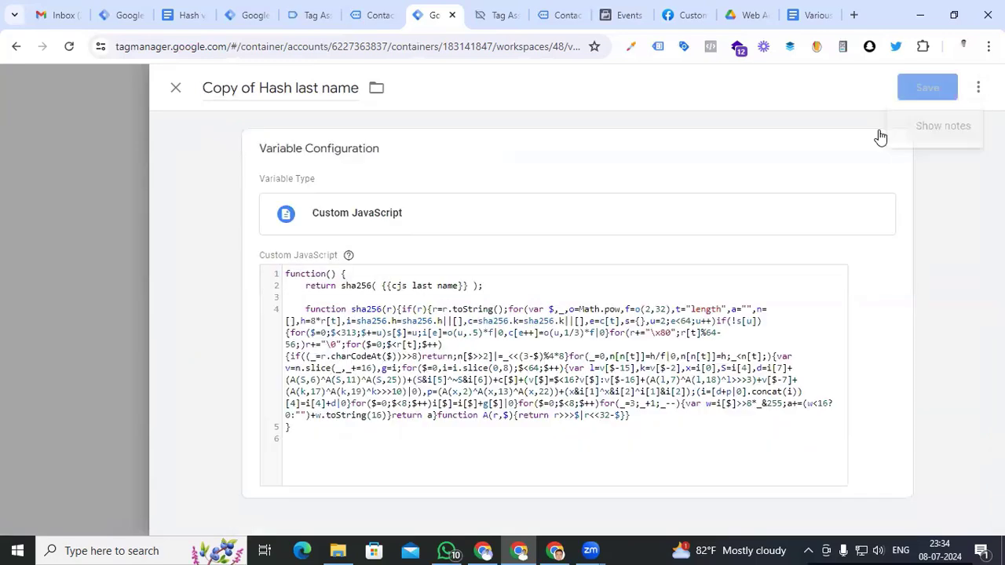
{"action": "left_click", "coordinate": [254, 88]}
{"action": "key", "text": "BackSpace"}
{"action": "key", "text": "BackSpace"}
{"action": "key", "text": "BackSpace"}
{"action": "key", "text": "BackSpace"}
{"action": "key", "text": "BackSpace"}
{"action": "key", "text": "BackSpace"}
{"action": "key", "text": "BackSpace"}
{"action": "key", "text": "BackSpace"}
{"action": "left_click_drag", "start_coordinate": [237, 88], "coordinate": [301, 86]}
{"action": "key", "text": "BackSpace"}
{"action": "type", "text": "pho"}
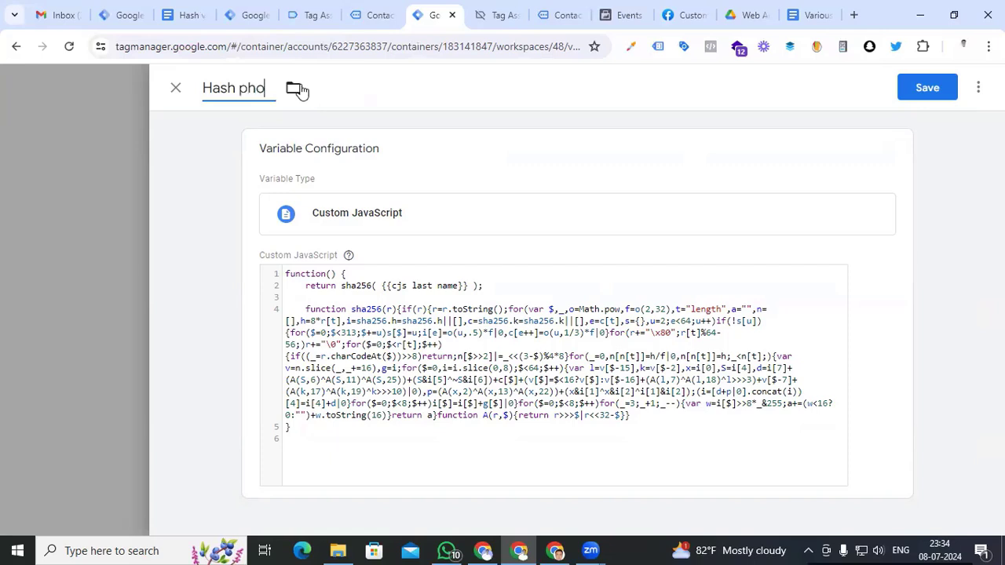
{"action": "type", "text": "ne number"}
Swap the code's reference to {{cjs phone number}} and save the variable
{"action": "left_click", "coordinate": [462, 303]}
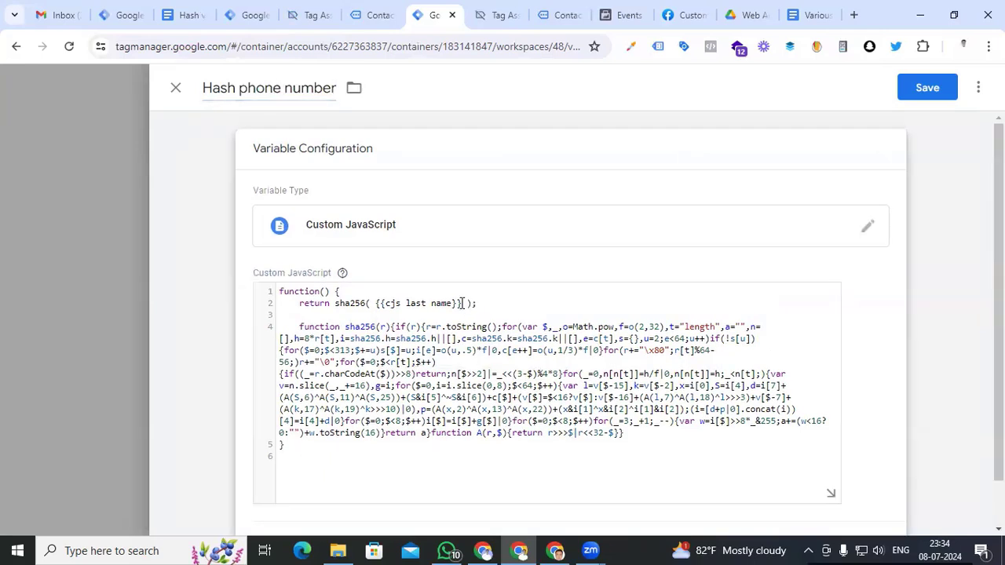
{"action": "left_click_drag", "start_coordinate": [463, 303], "coordinate": [378, 306]}
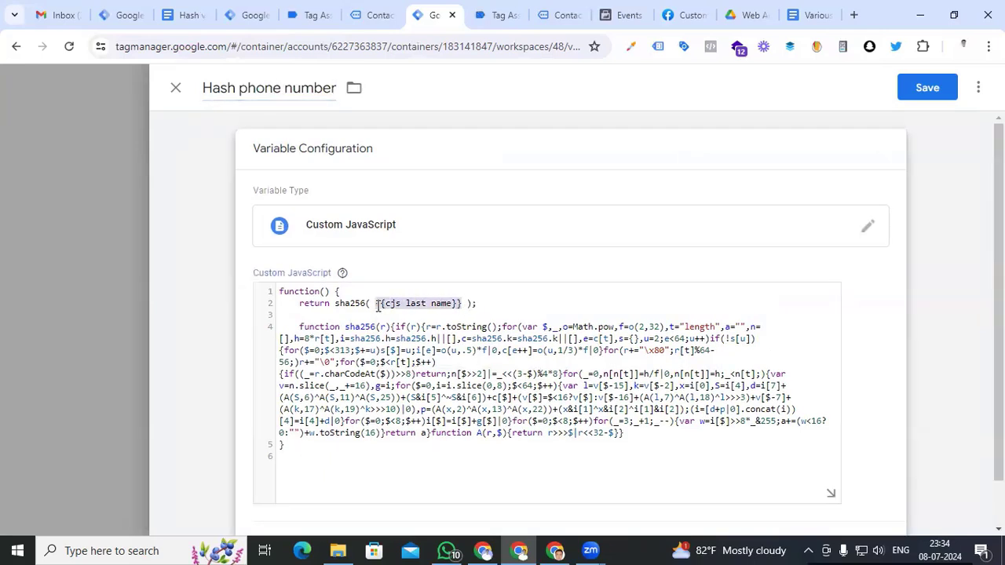
{"action": "type", "text": "{{phon"}
{"action": "left_click", "coordinate": [393, 319]}
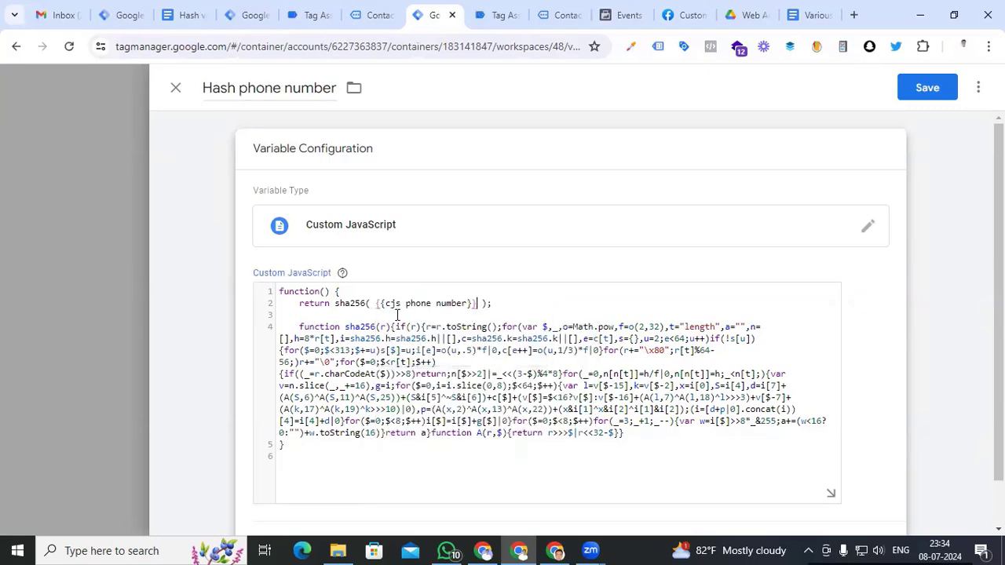
{"action": "left_click", "coordinate": [915, 90]}
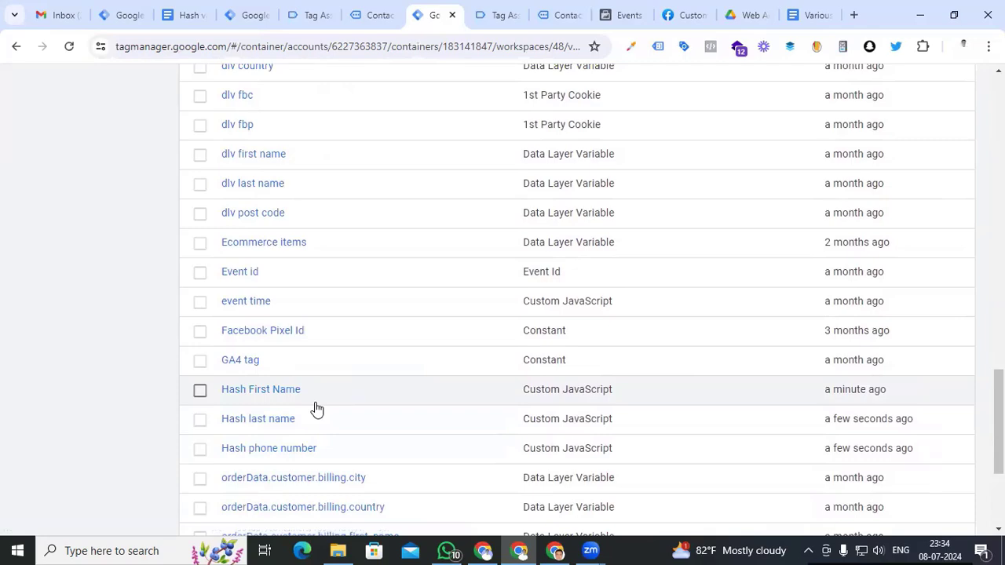
{"action": "left_click", "coordinate": [287, 450]}
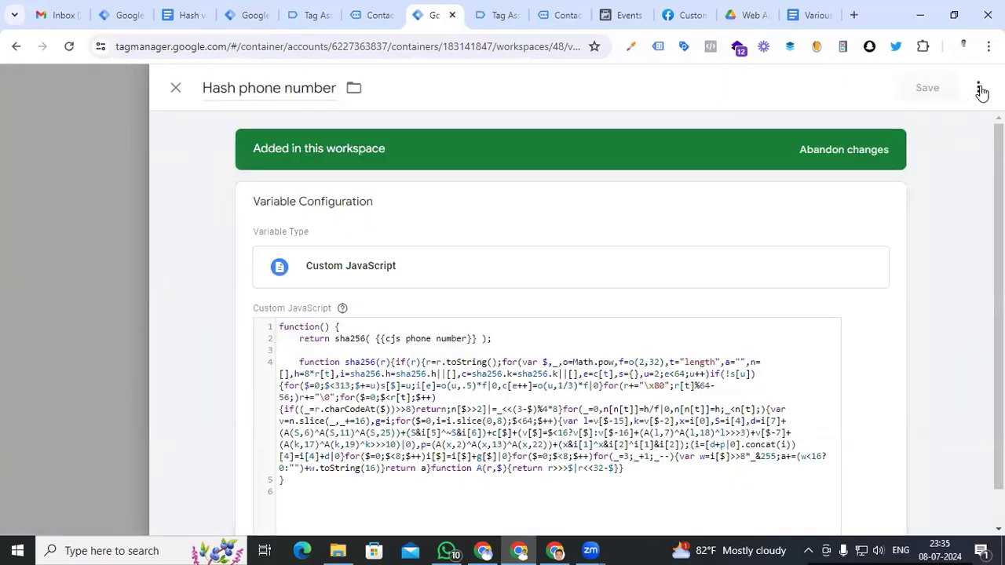
Duplicate the Hash phone number variable as 'Hash Email' using {{cjs email address}}, and save it
{"action": "left_click", "coordinate": [981, 90]}
{"action": "left_click", "coordinate": [949, 121]}
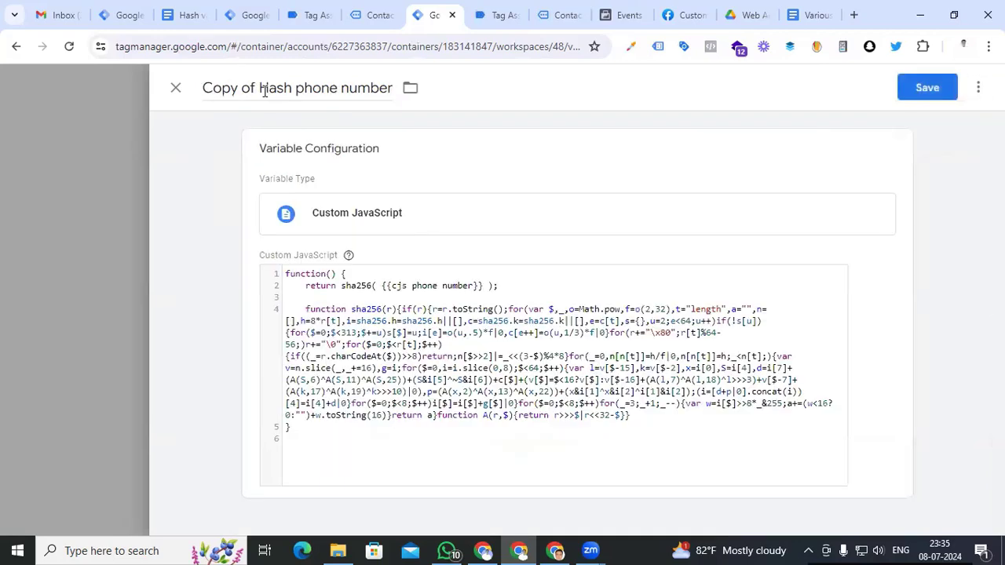
{"action": "left_click_drag", "start_coordinate": [264, 89], "coordinate": [335, 89]}
{"action": "key", "text": "BackSpace"}
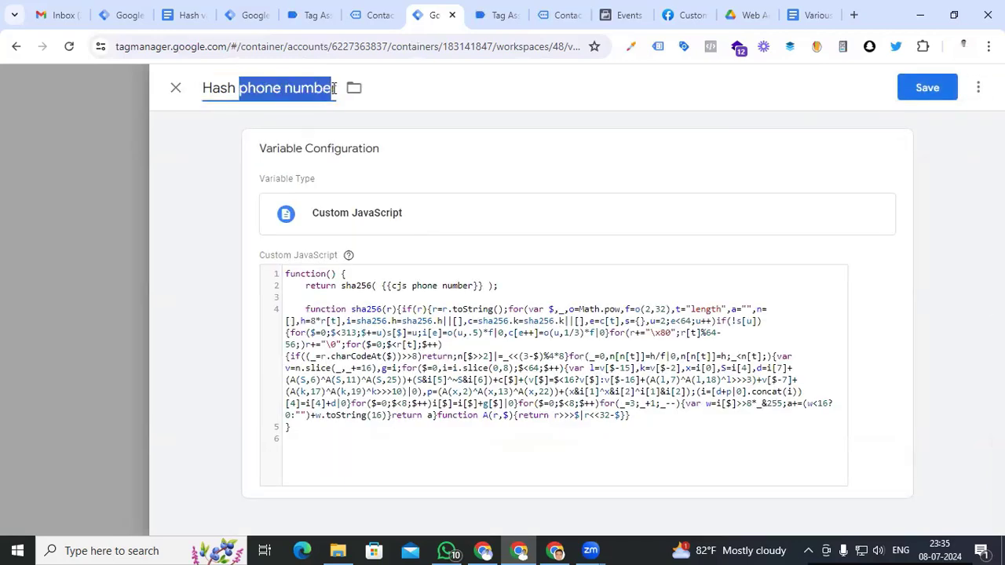
{"action": "type", "text": "Email"}
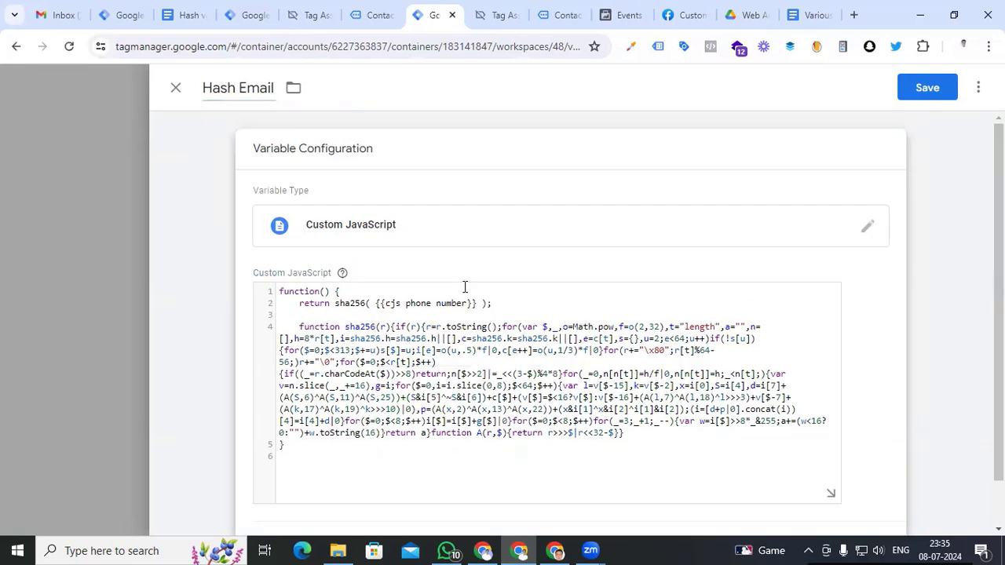
{"action": "left_click_drag", "start_coordinate": [477, 303], "coordinate": [376, 304]}
{"action": "type", "text": "{{email"}
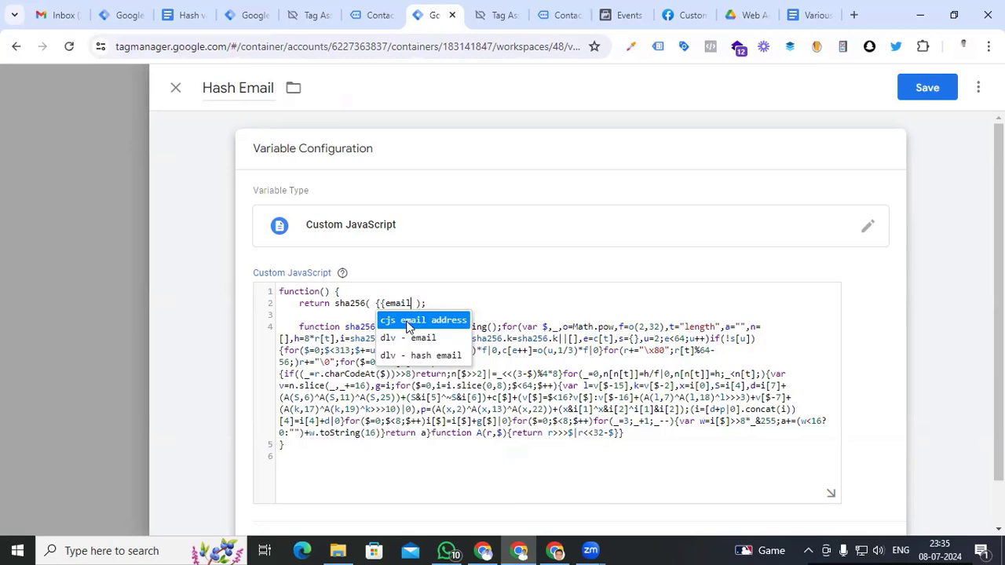
{"action": "left_click", "coordinate": [407, 321]}
{"action": "left_click", "coordinate": [930, 89]}
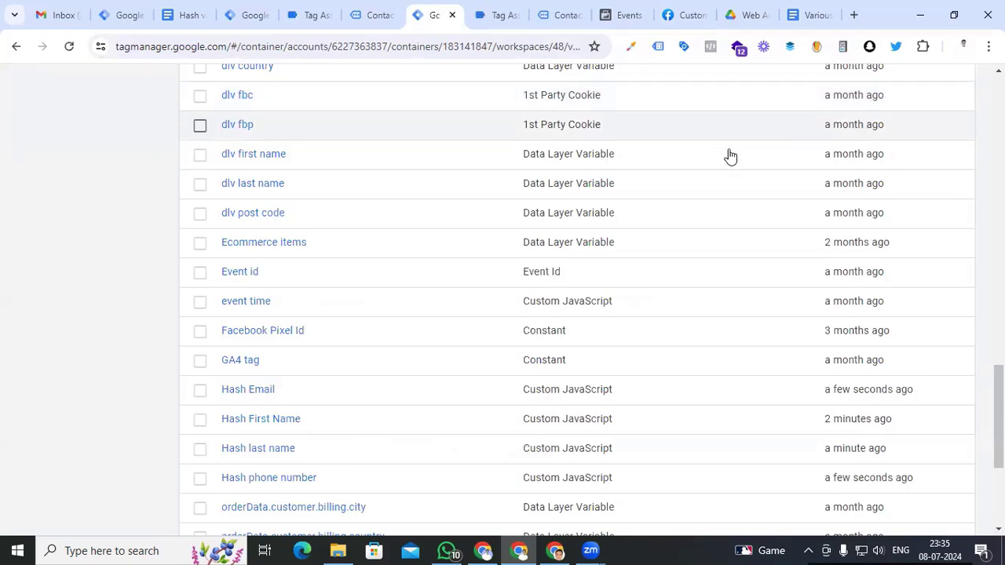
{"action": "scroll", "coordinate": [728, 155], "scroll_direction": "up", "scroll_amount": 10}
Create a new Facebook Pixel tag with Pixel ID set to {{Facebook Pixel Id}}
{"action": "left_click", "coordinate": [97, 275]}
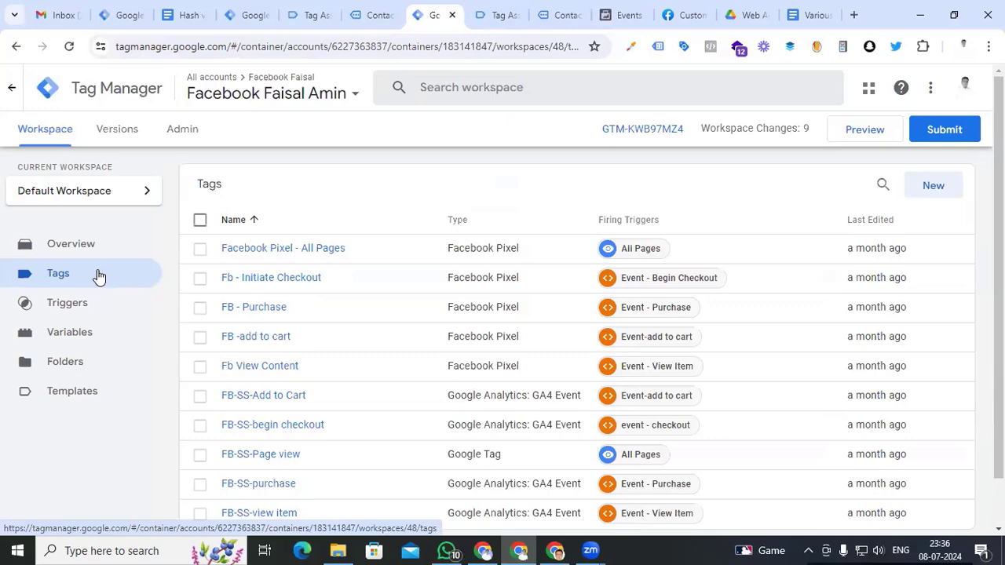
{"action": "left_click", "coordinate": [934, 187]}
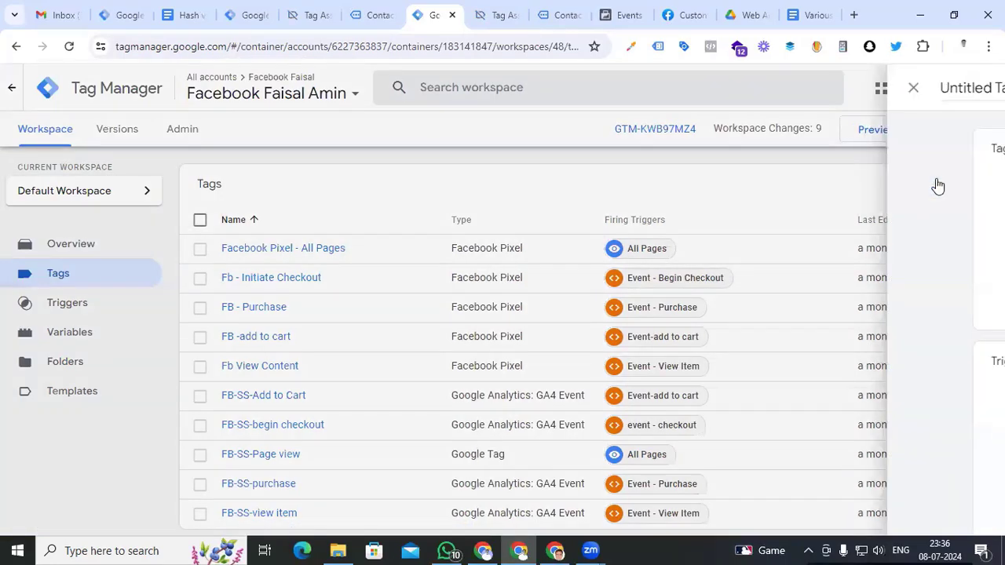
{"action": "left_click", "coordinate": [567, 223]}
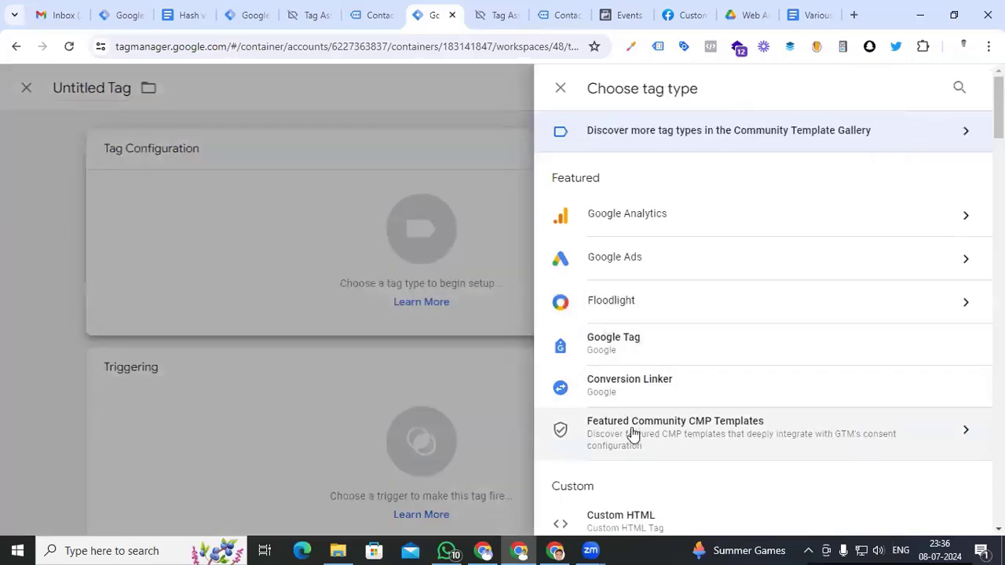
{"action": "scroll", "coordinate": [633, 433], "scroll_direction": "down", "scroll_amount": 2}
{"action": "left_click", "coordinate": [629, 463]}
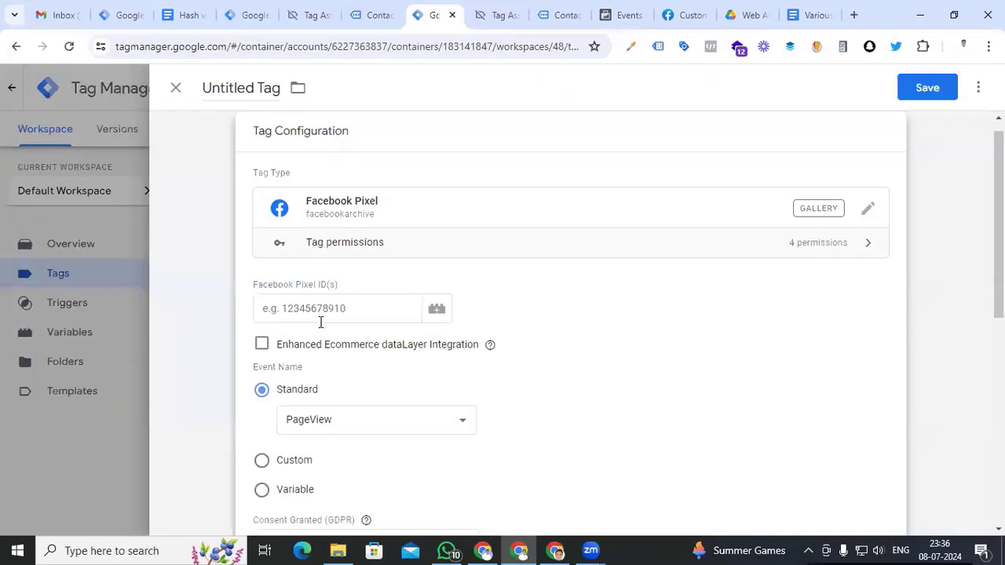
{"action": "left_click", "coordinate": [325, 309]}
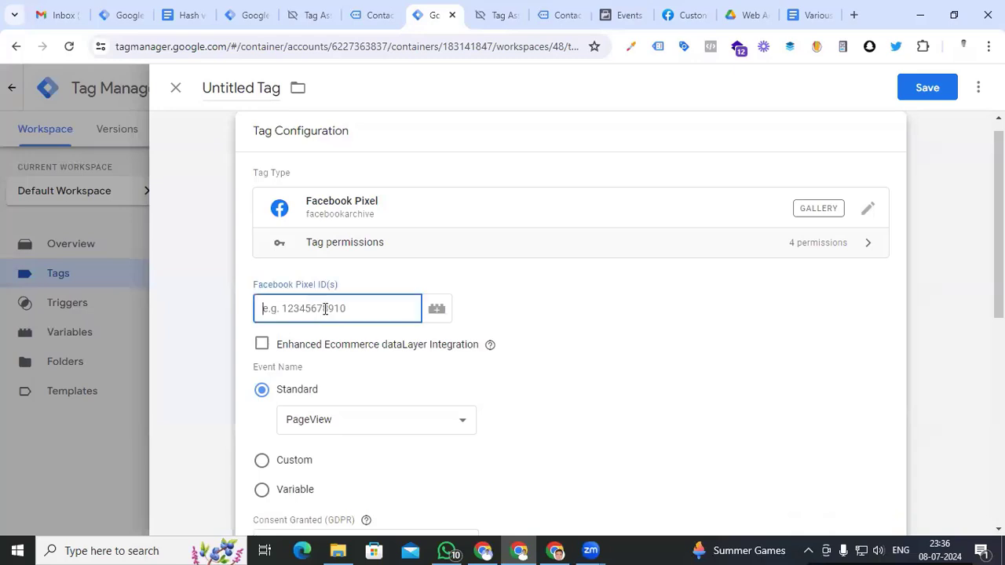
{"action": "type", "text": "{{"}
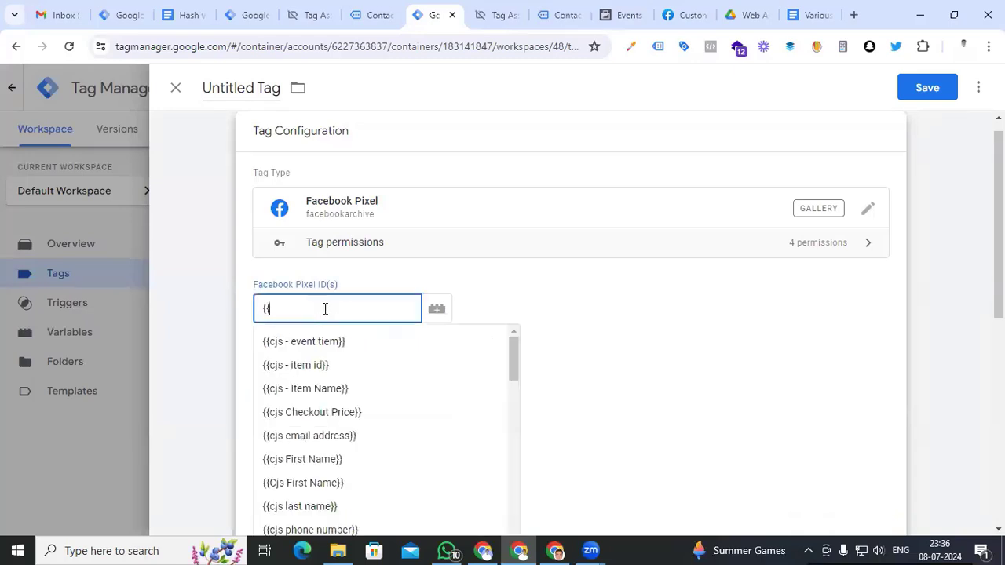
{"action": "type", "text": "pixe"}
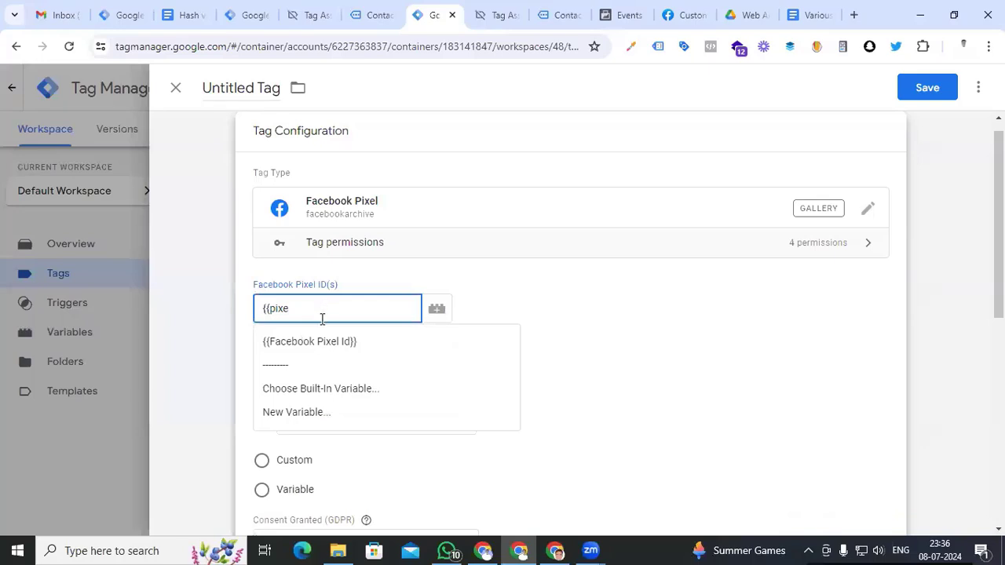
{"action": "left_click", "coordinate": [315, 338]}
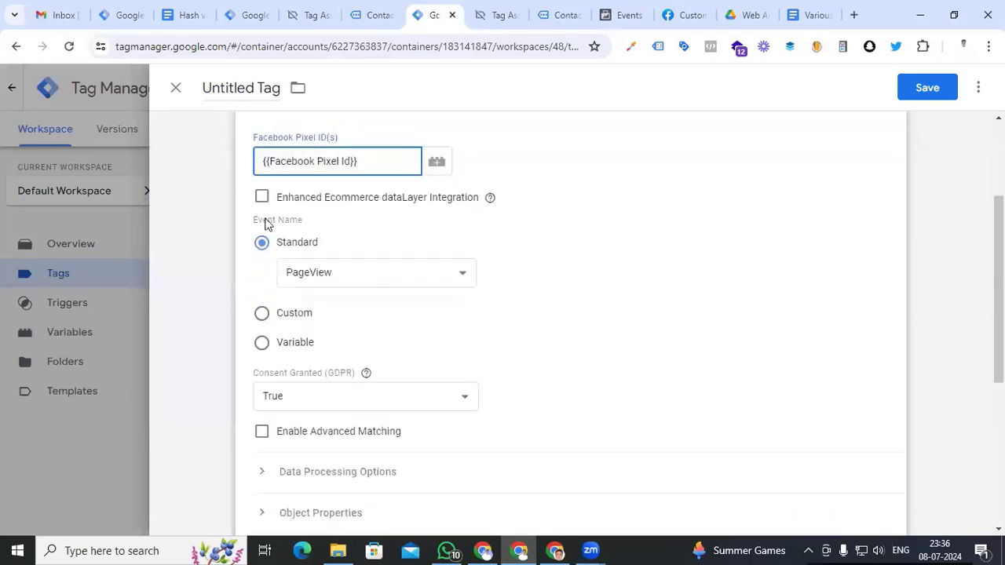
Switch the tag's event name to a custom event named 'Lead'
{"action": "left_click", "coordinate": [328, 279]}
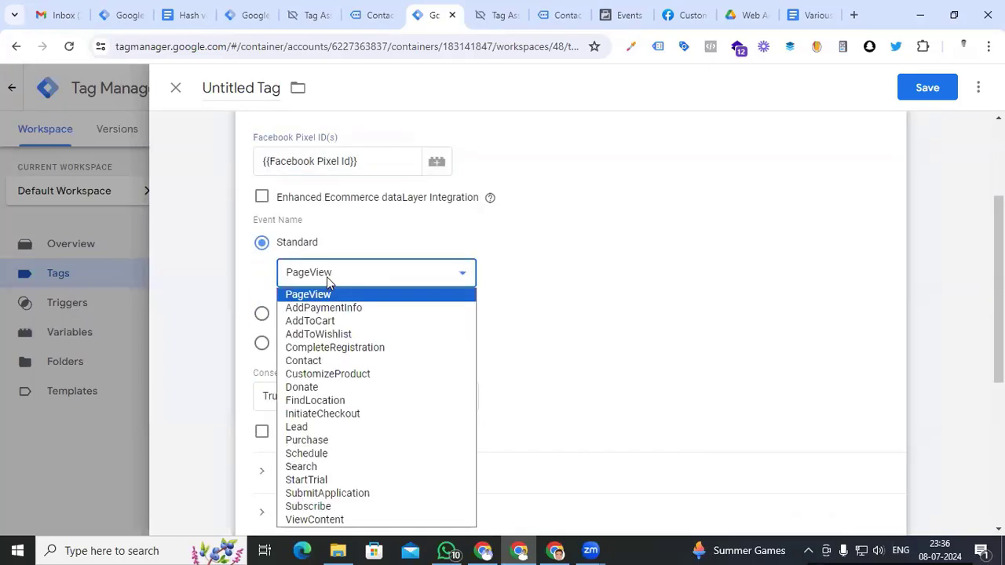
{"action": "scroll", "coordinate": [327, 277], "scroll_direction": "down", "scroll_amount": 2}
{"action": "left_click", "coordinate": [381, 127]}
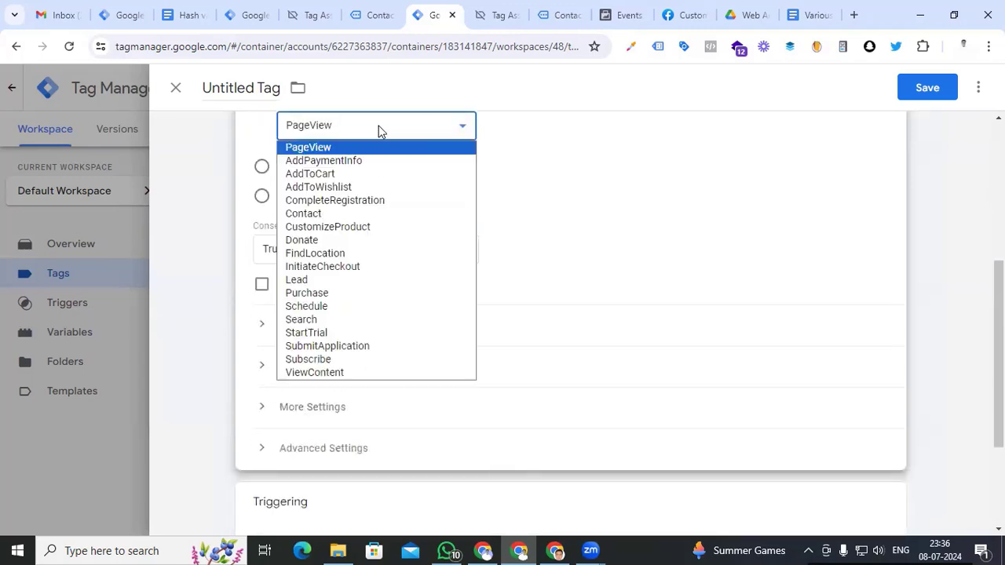
{"action": "left_click", "coordinate": [628, 213]}
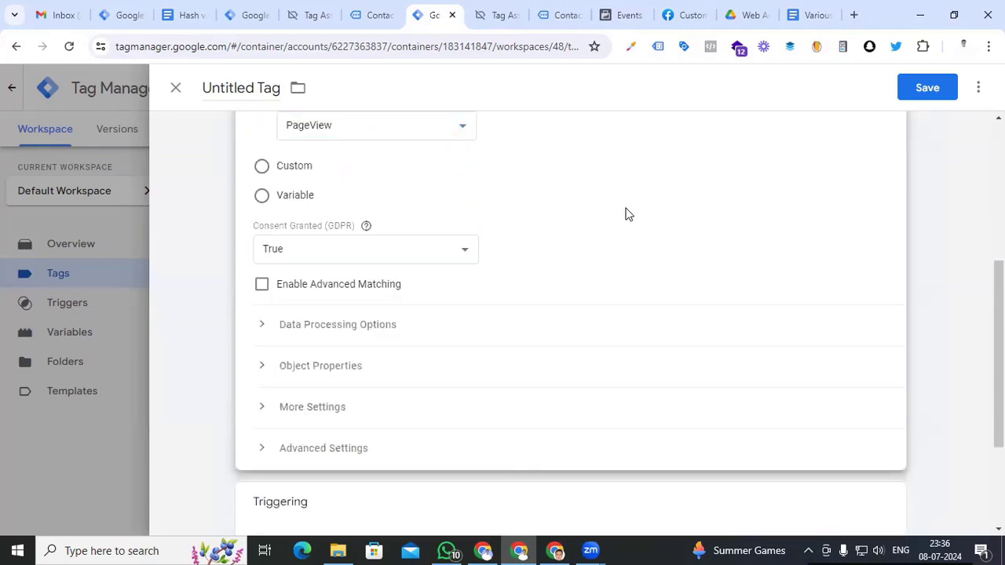
{"action": "scroll", "coordinate": [626, 213], "scroll_direction": "up", "scroll_amount": 1}
{"action": "left_click", "coordinate": [261, 246]}
{"action": "left_click", "coordinate": [343, 233]}
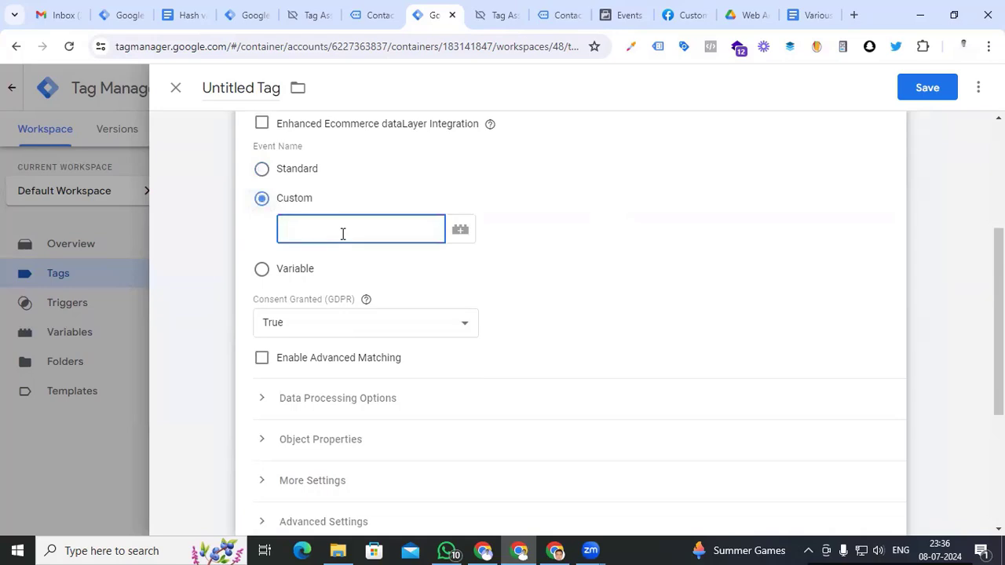
{"action": "type", "text": "Lead"}
{"action": "scroll", "coordinate": [265, 382], "scroll_direction": "down", "scroll_amount": 1}
{"action": "left_click", "coordinate": [264, 373]}
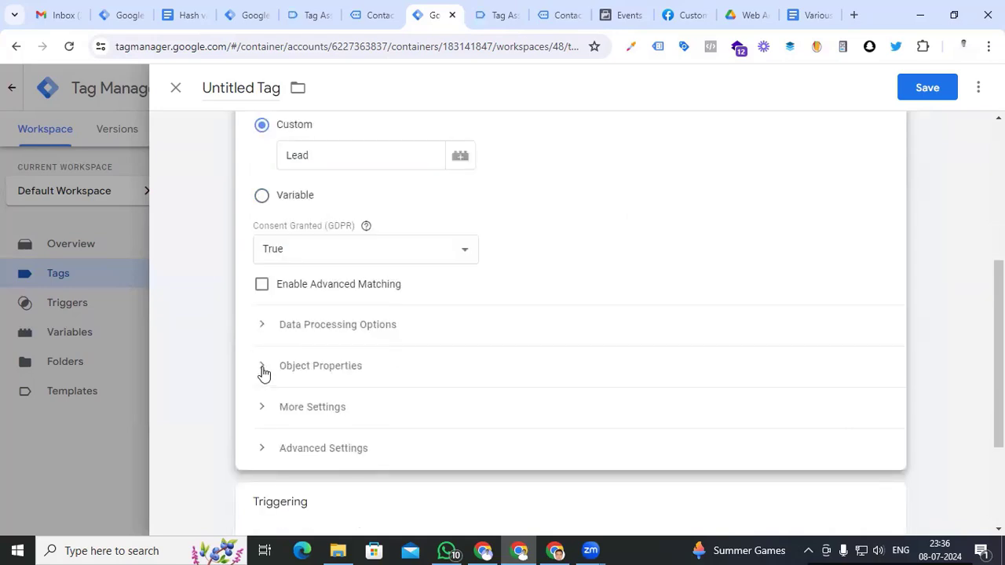
Expand Object Properties and add an empty property row
{"action": "scroll", "coordinate": [353, 353], "scroll_direction": "down", "scroll_amount": 2}
{"action": "left_click", "coordinate": [337, 341]}
{"action": "left_click", "coordinate": [332, 321]}
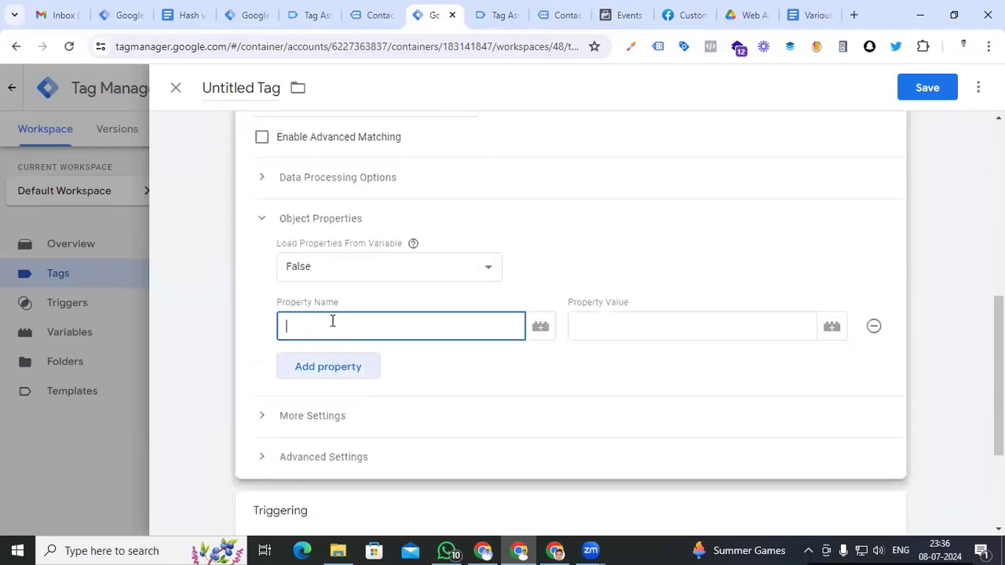
{"action": "left_click", "coordinate": [682, 15]}
Copy the 'em' parameter from Meta's user_data table into the first Property Name field
{"action": "scroll", "coordinate": [187, 354], "scroll_direction": "up", "scroll_amount": 3}
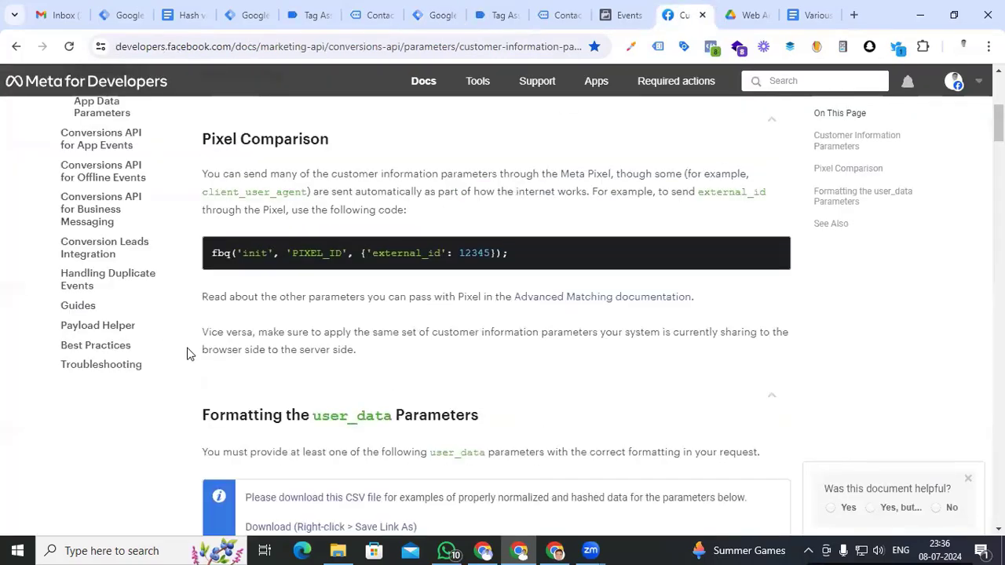
{"action": "scroll", "coordinate": [188, 354], "scroll_direction": "down", "scroll_amount": 2}
{"action": "scroll", "coordinate": [187, 354], "scroll_direction": "up", "scroll_amount": 4}
{"action": "scroll", "coordinate": [179, 316], "scroll_direction": "down", "scroll_amount": 3}
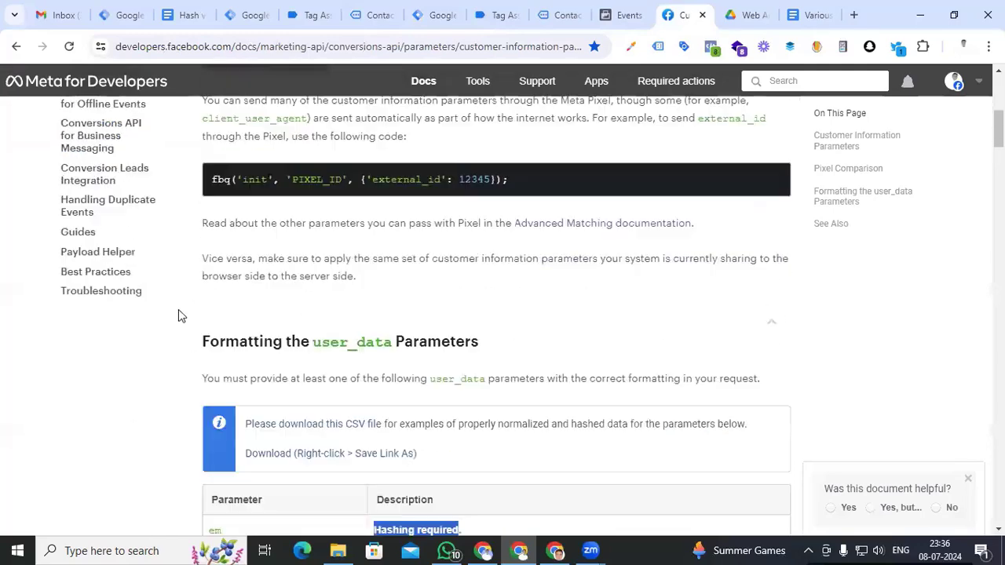
{"action": "scroll", "coordinate": [178, 316], "scroll_direction": "down", "scroll_amount": 4}
{"action": "left_click", "coordinate": [219, 243]}
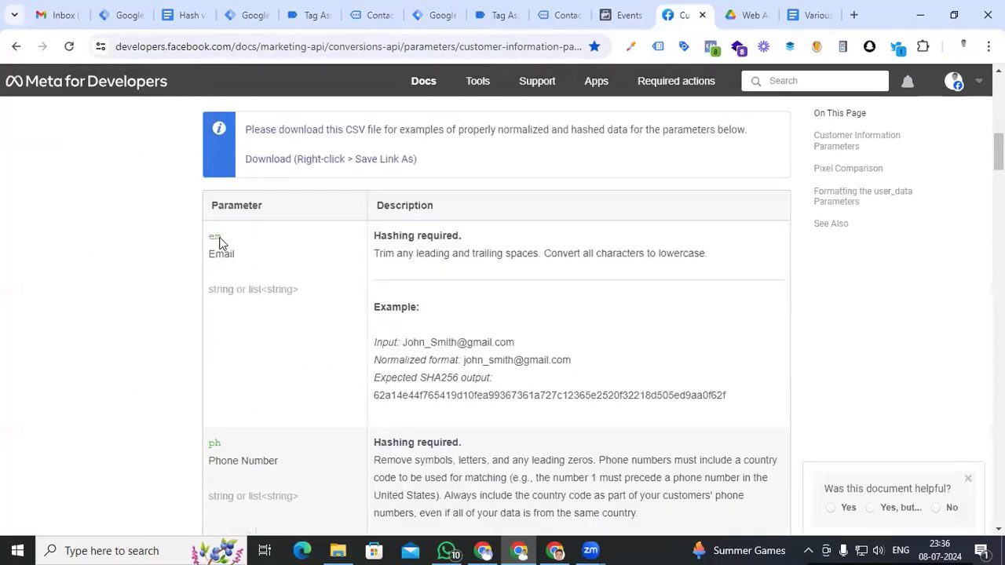
{"action": "left_click_drag", "start_coordinate": [219, 243], "coordinate": [212, 243]}
{"action": "key", "text": "ctrl+c"}
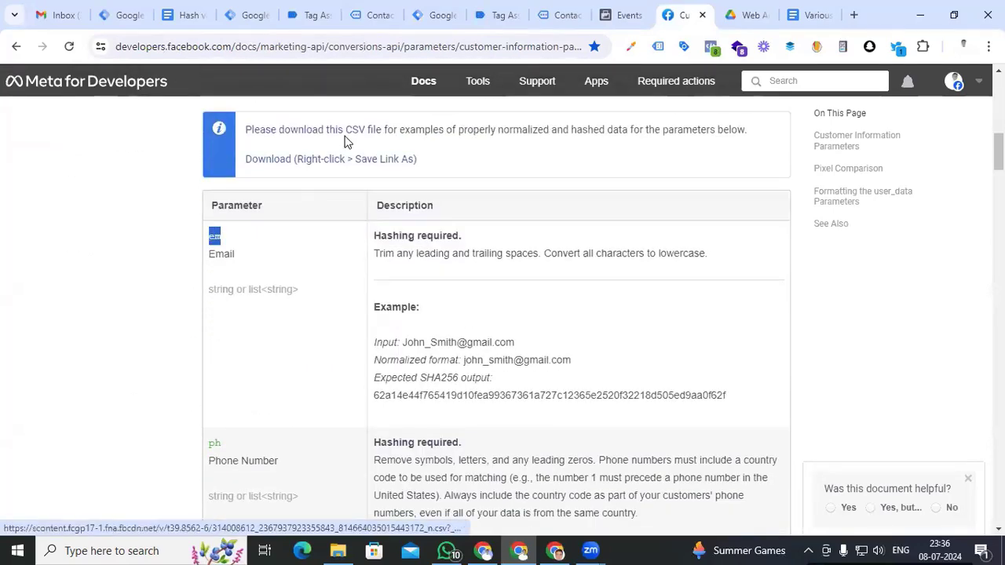
{"action": "left_click", "coordinate": [436, 15]}
{"action": "key", "text": "ctrl+v"}
Set the em property value to {{Hash Email}} and add a second property row
{"action": "left_click", "coordinate": [602, 331]}
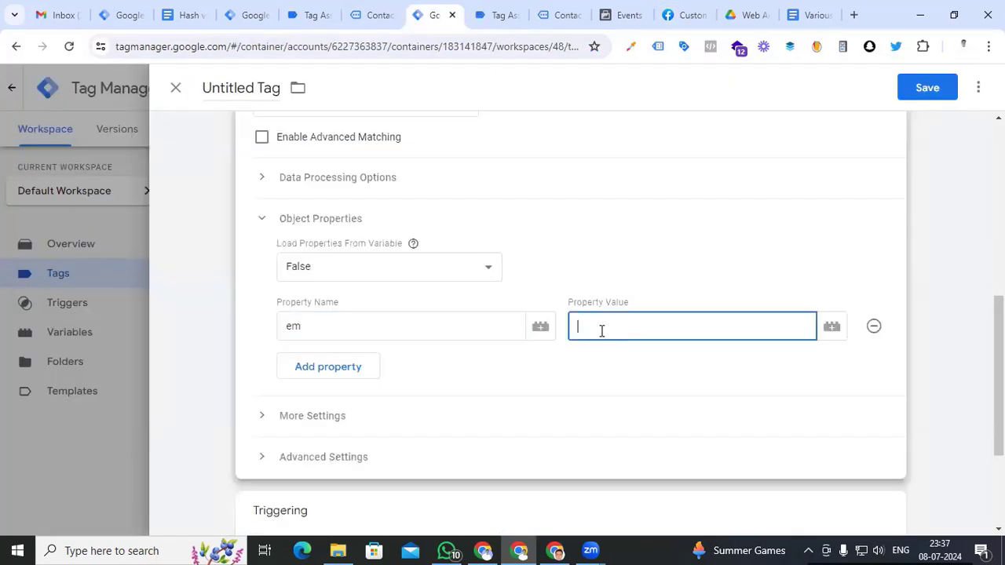
{"action": "type", "text": "{{"}
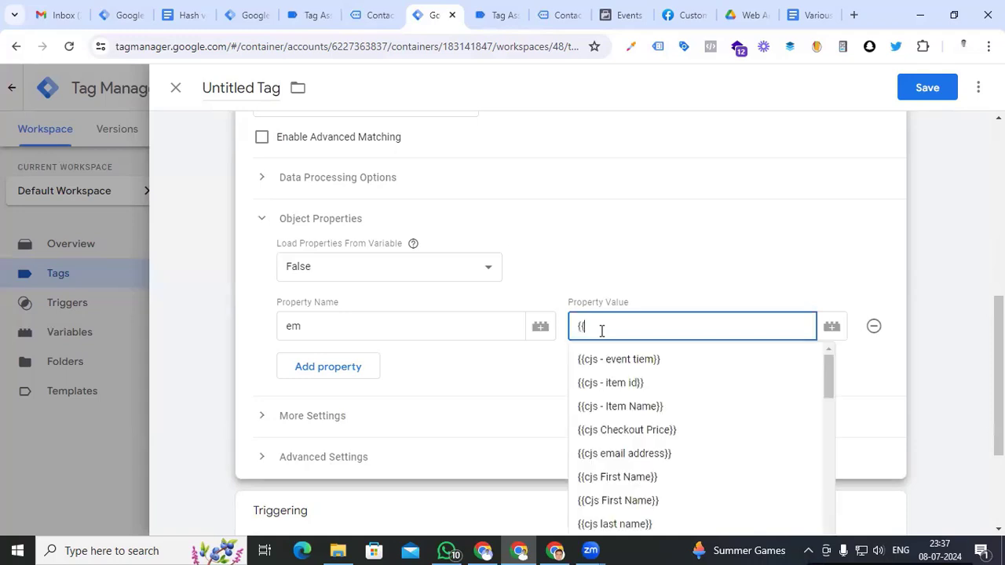
{"action": "type", "text": "has"}
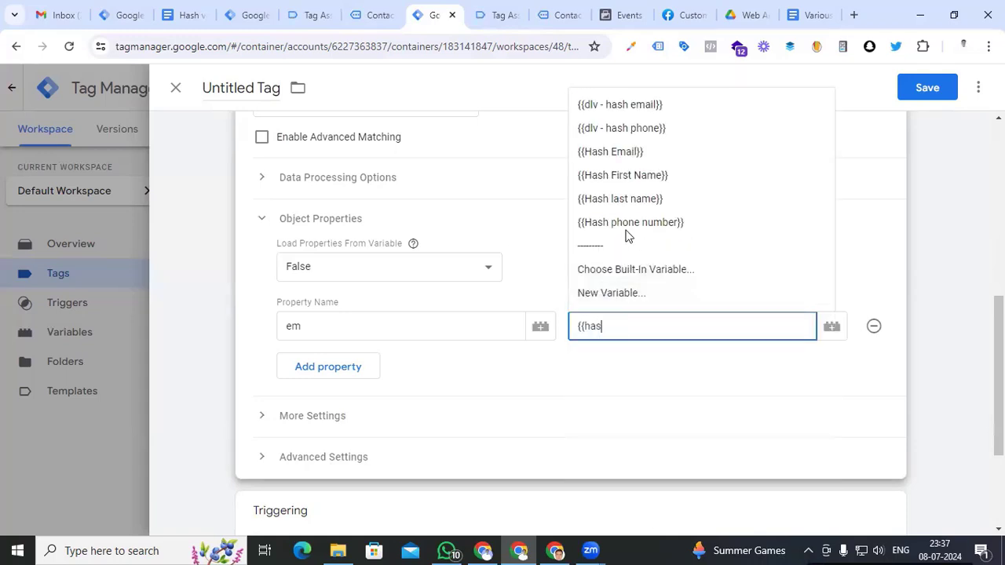
{"action": "left_click", "coordinate": [619, 158]}
{"action": "left_click", "coordinate": [330, 371]}
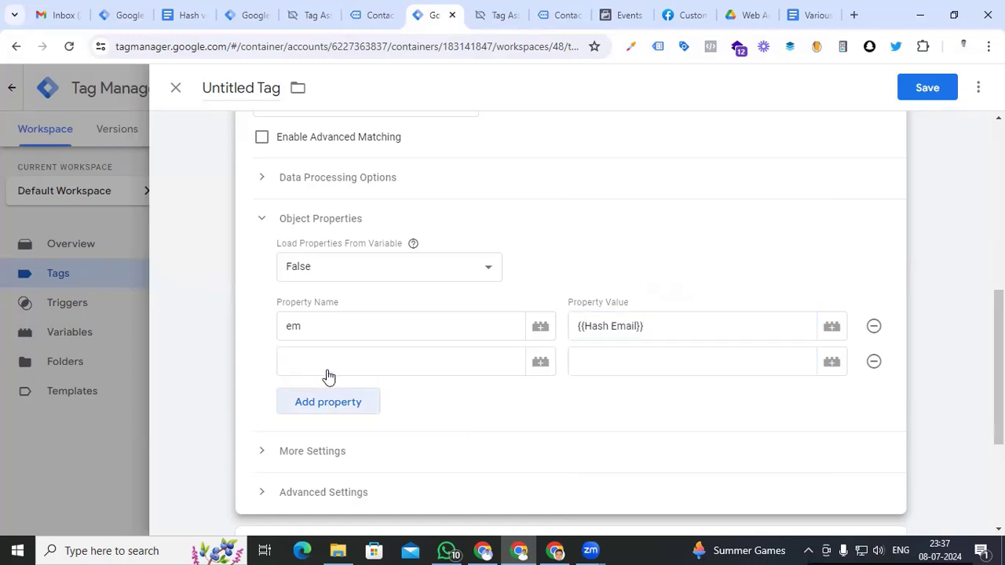
{"action": "left_click", "coordinate": [681, 23]}
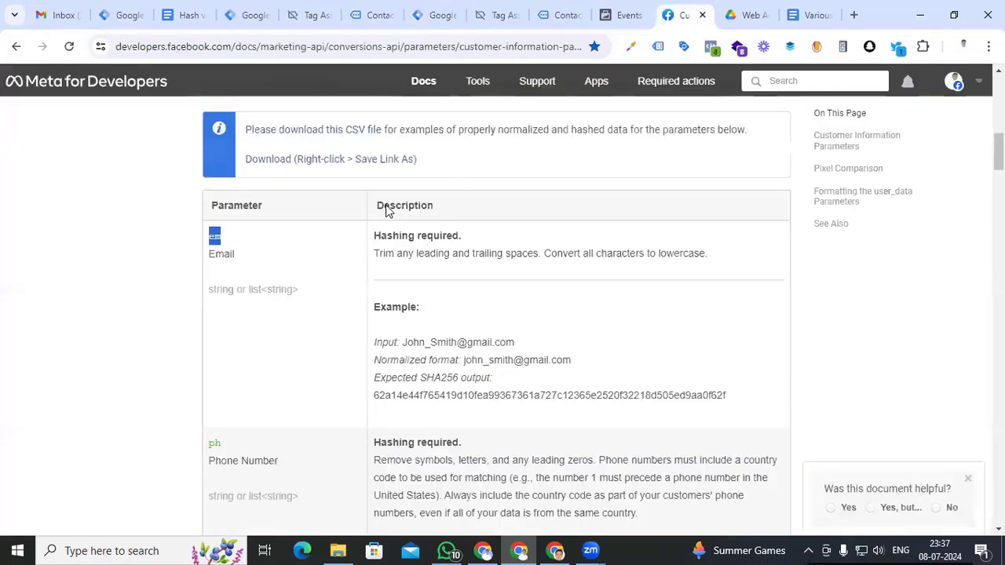
Add a 'ph' property copied from Meta's docs, mapped to {{Hash phone number}}, plus a third row
{"action": "scroll", "coordinate": [131, 366], "scroll_direction": "down", "scroll_amount": 1}
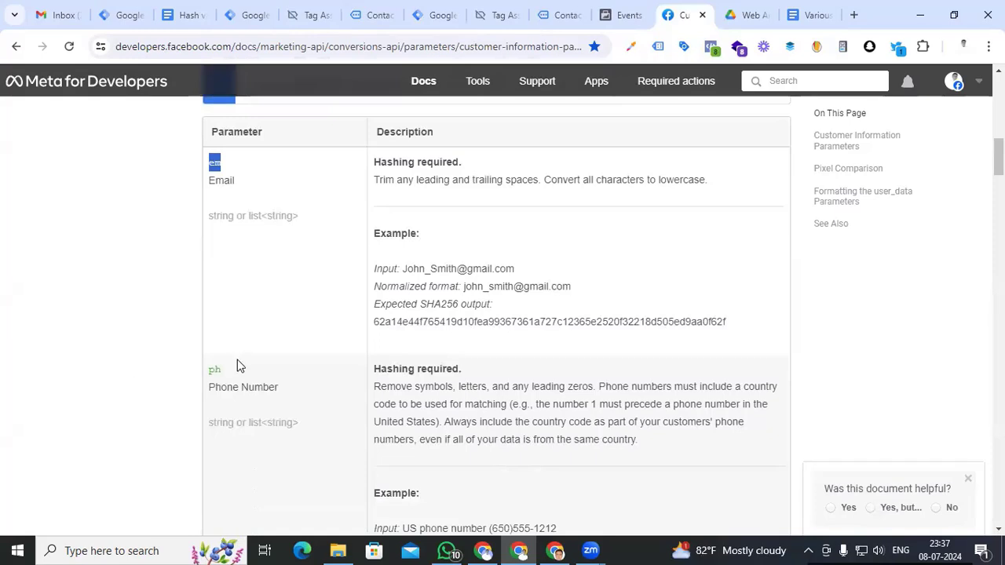
{"action": "left_click_drag", "start_coordinate": [227, 372], "coordinate": [208, 378]}
{"action": "key", "text": "ctrl+c"}
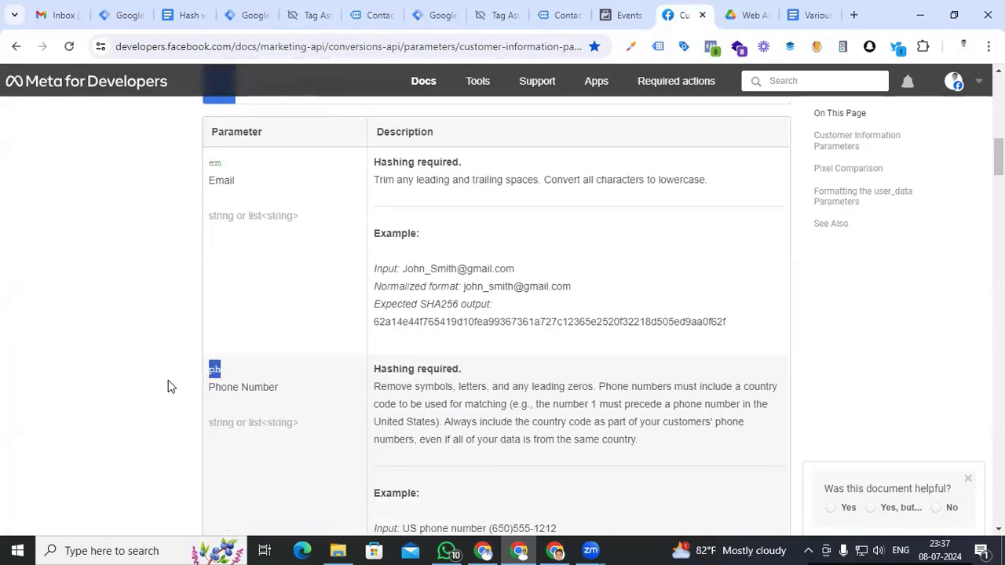
{"action": "left_click", "coordinate": [422, 13]}
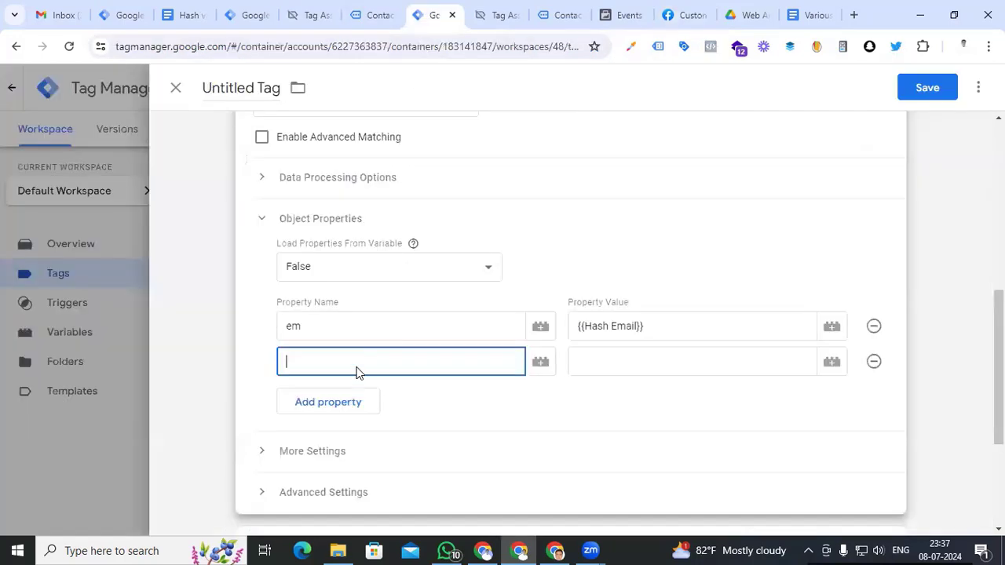
{"action": "key", "text": "ctrl+v"}
{"action": "left_click", "coordinate": [620, 365]}
{"action": "type", "text": "{{has"}
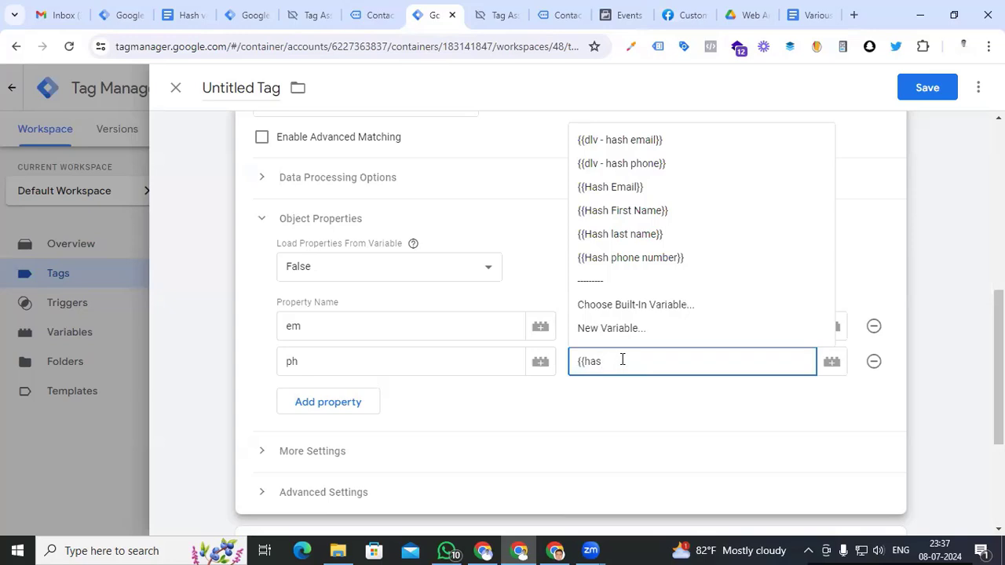
{"action": "left_click", "coordinate": [628, 259]}
{"action": "scroll", "coordinate": [602, 417], "scroll_direction": "down", "scroll_amount": 2}
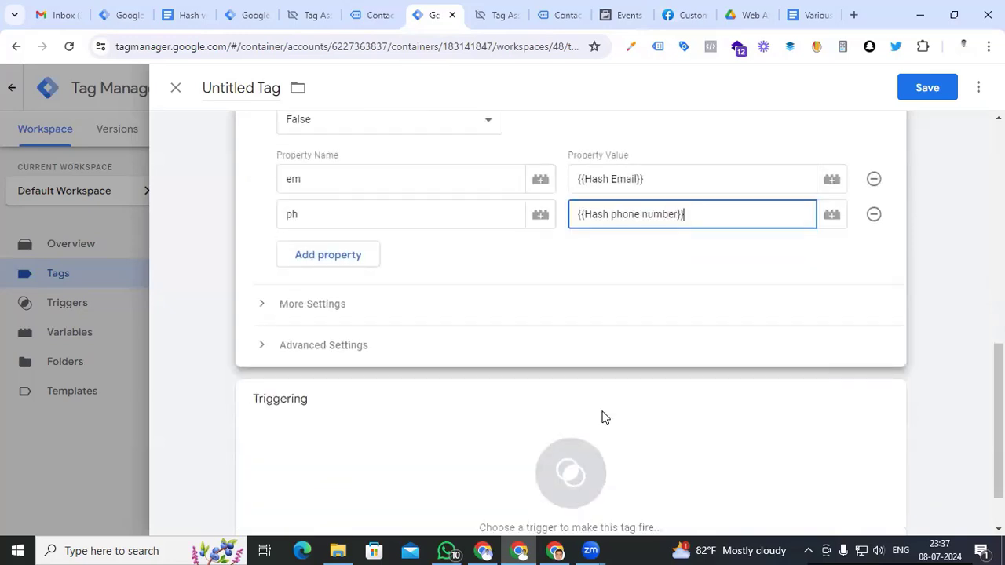
{"action": "left_click", "coordinate": [355, 262]}
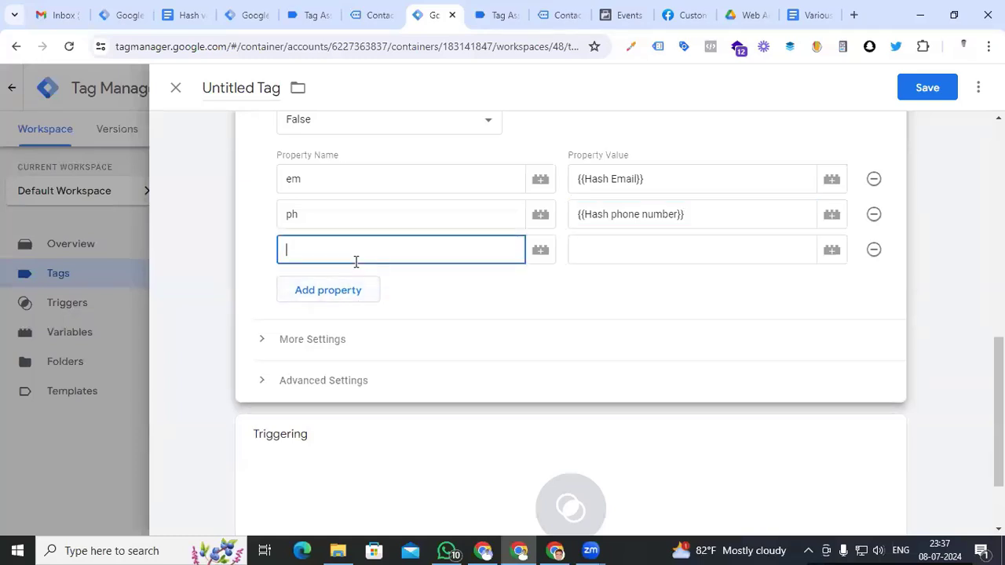
Add an 'fn' property from Meta's docs mapped to {{Hash First Name}}, plus another row
{"action": "left_click", "coordinate": [691, 15]}
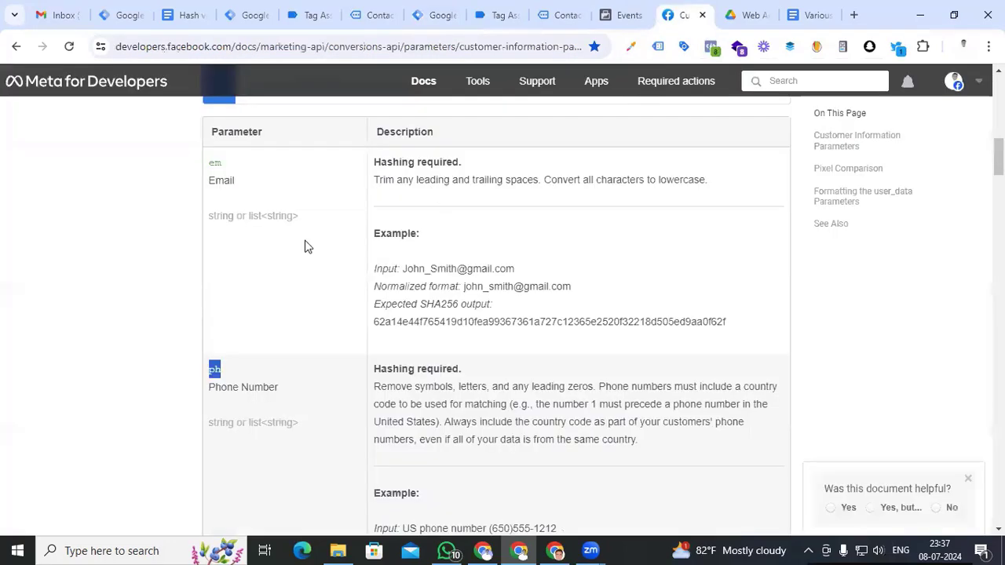
{"action": "scroll", "coordinate": [94, 341], "scroll_direction": "down", "scroll_amount": 4}
{"action": "scroll", "coordinate": [95, 341], "scroll_direction": "down", "scroll_amount": 3}
{"action": "scroll", "coordinate": [95, 341], "scroll_direction": "up", "scroll_amount": 3}
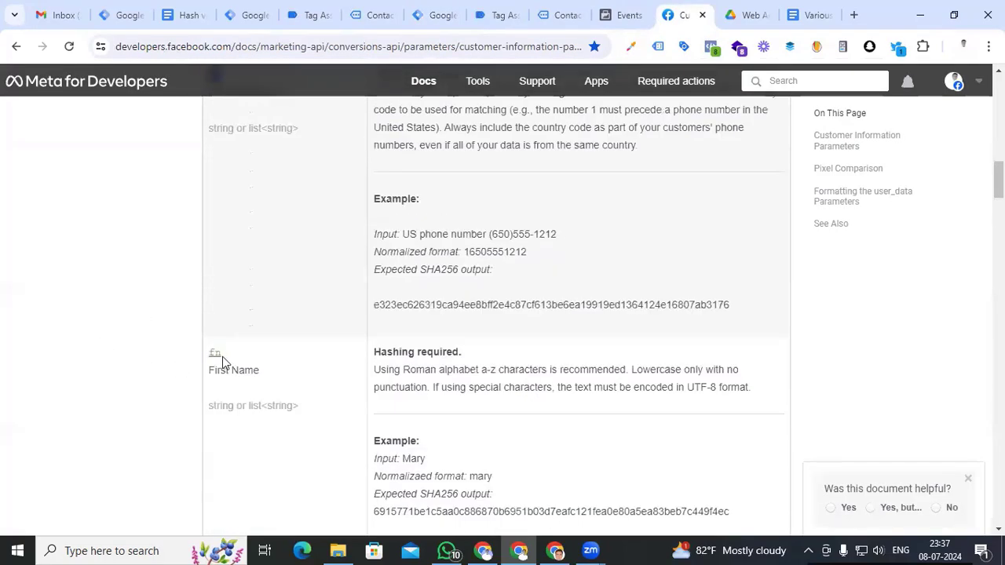
{"action": "left_click_drag", "start_coordinate": [226, 359], "coordinate": [209, 362]}
{"action": "left_click", "coordinate": [432, 15]}
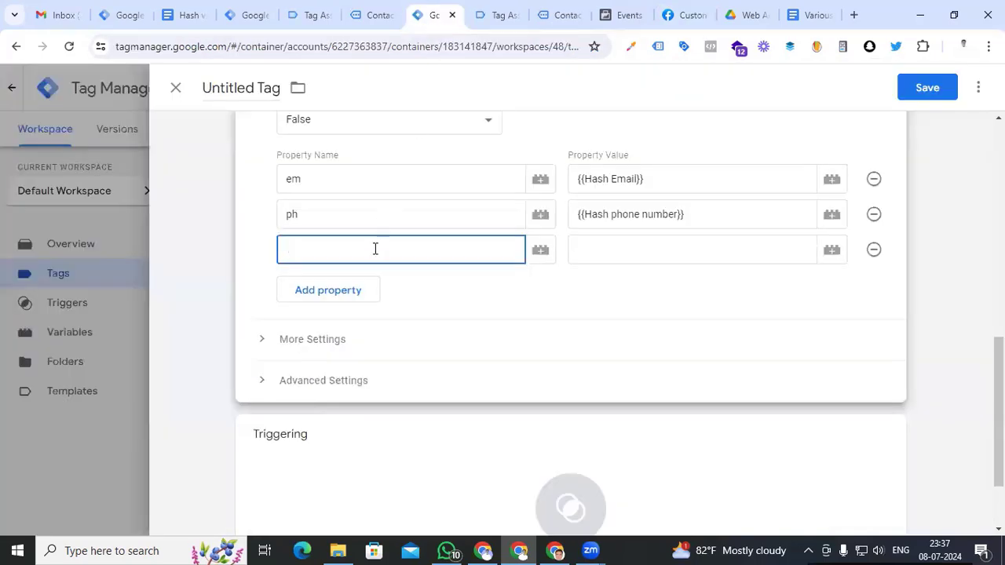
{"action": "left_click", "coordinate": [606, 250]}
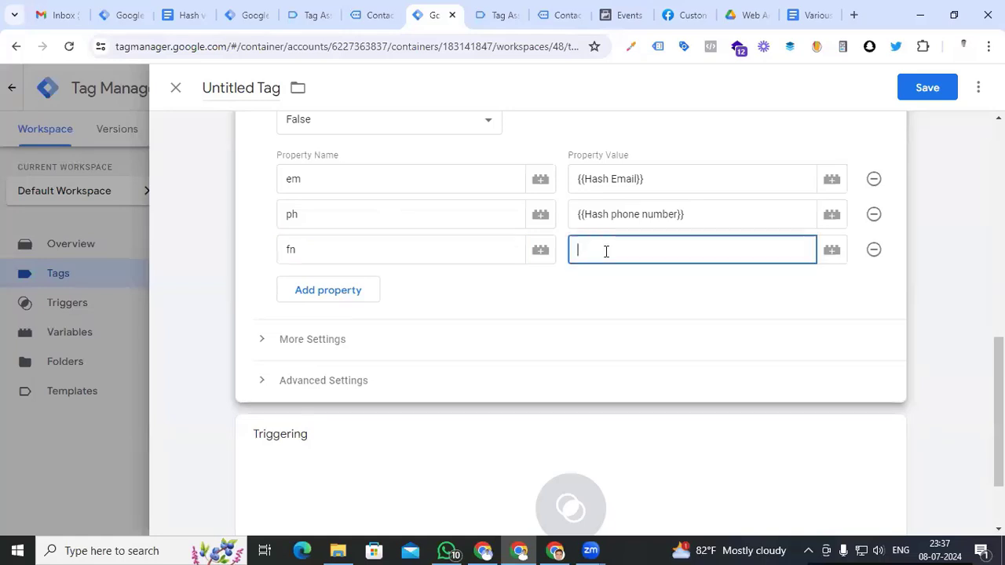
{"action": "type", "text": "{{hash"}
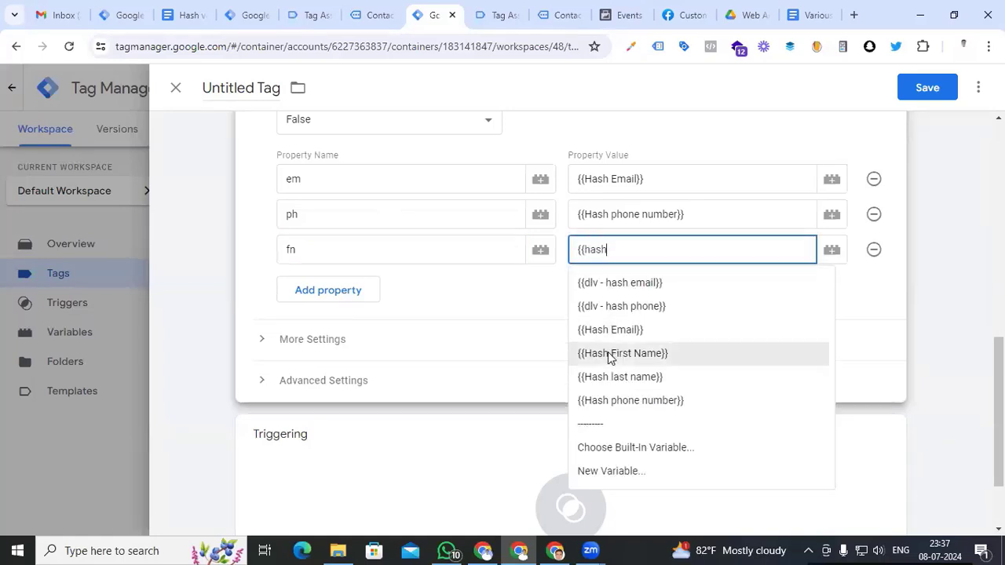
{"action": "left_click", "coordinate": [608, 352]}
{"action": "left_click", "coordinate": [297, 297]}
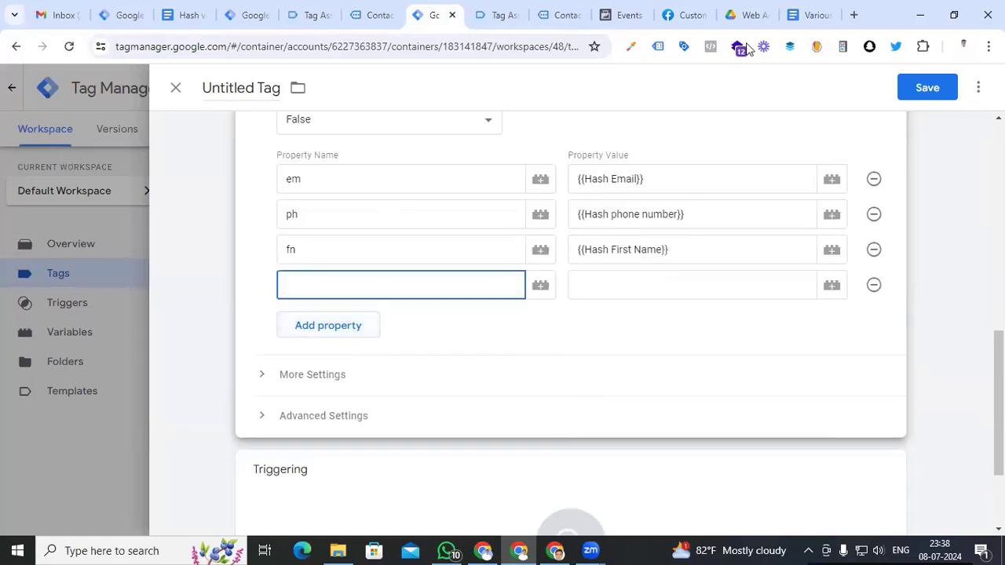
Map the ln property to {{Hash last name}} and expand the tag's More Settings
{"action": "left_click", "coordinate": [691, 16]}
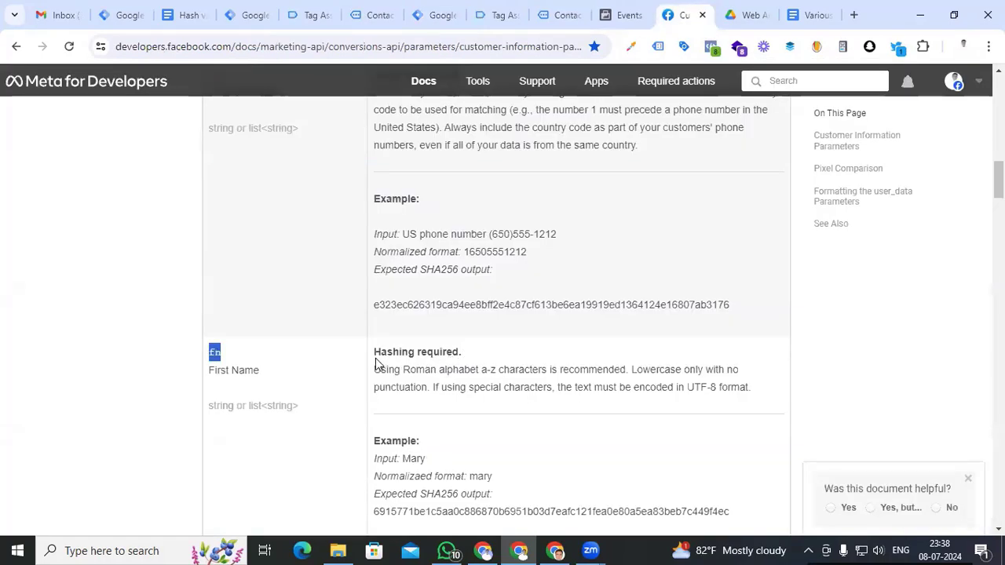
{"action": "left_click_drag", "start_coordinate": [375, 352], "coordinate": [441, 353]}
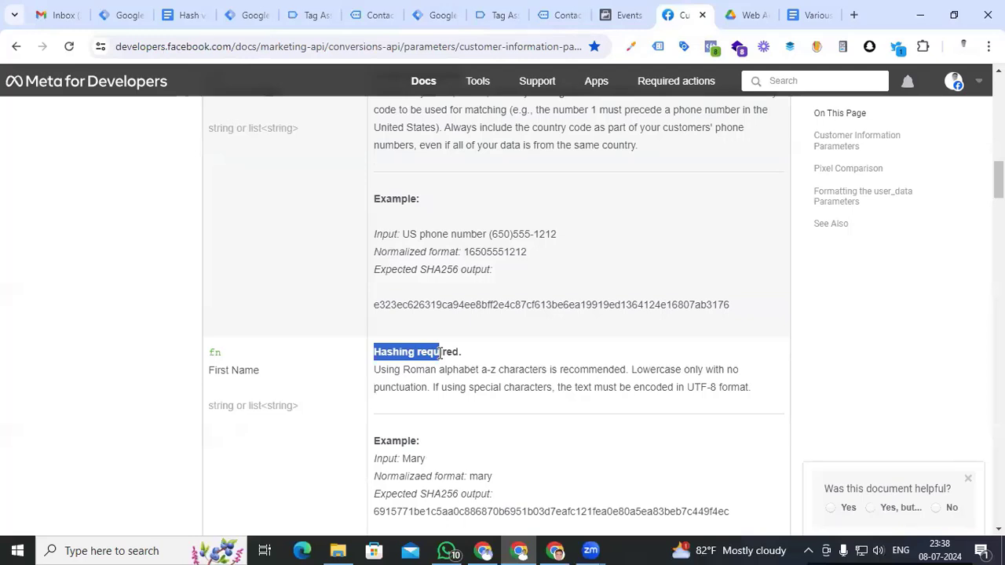
{"action": "scroll", "coordinate": [121, 404], "scroll_direction": "down", "scroll_amount": 5}
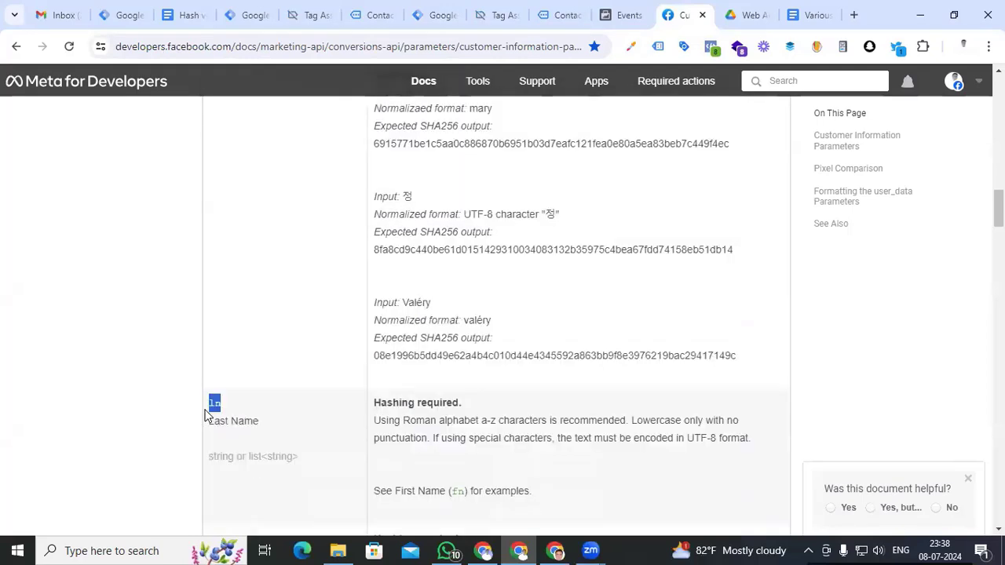
{"action": "left_click", "coordinate": [428, 14]}
{"action": "left_click", "coordinate": [625, 285]}
{"action": "type", "text": "{{hash"}
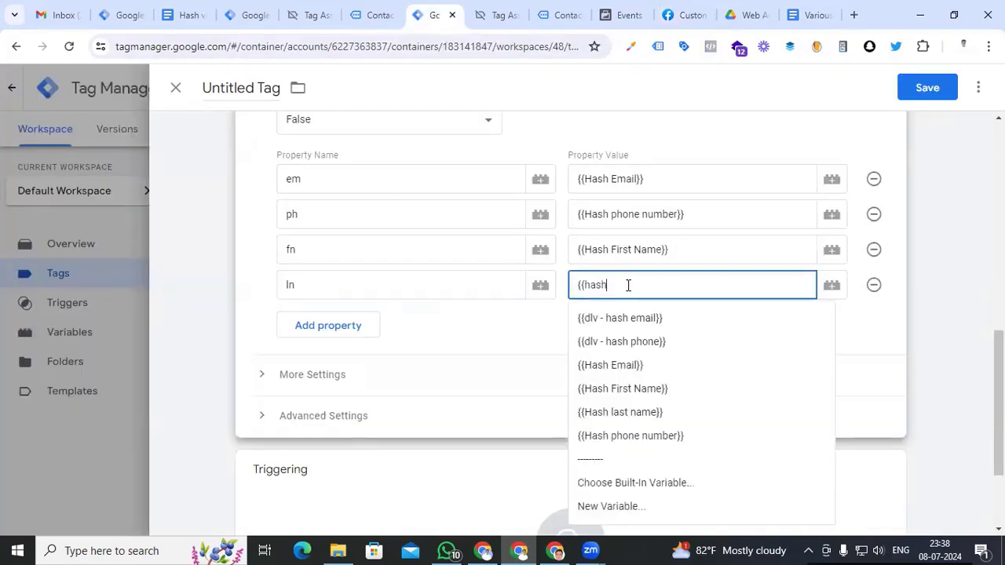
{"action": "left_click", "coordinate": [619, 413]}
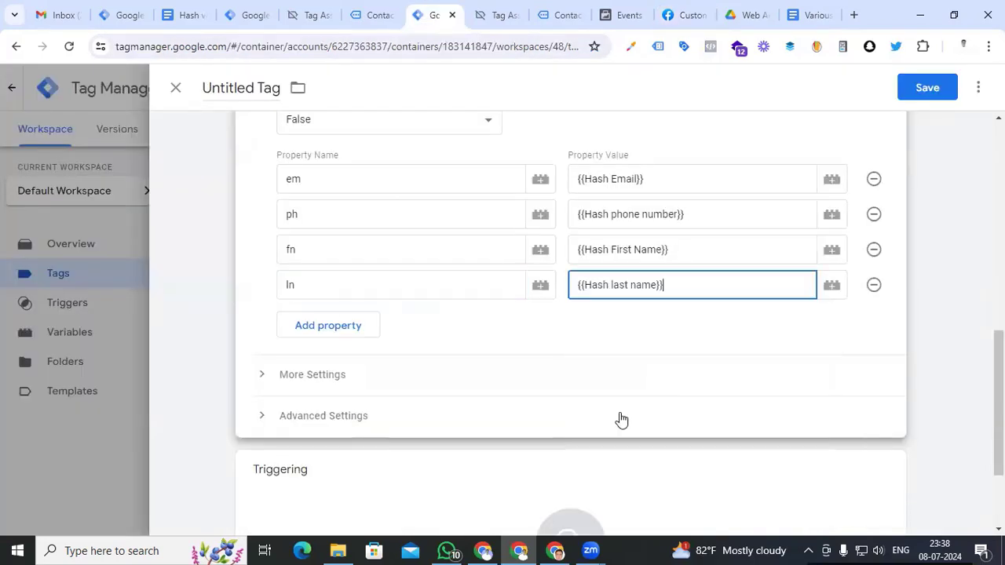
{"action": "left_click", "coordinate": [262, 374]}
{"action": "scroll", "coordinate": [267, 387], "scroll_direction": "down", "scroll_amount": 1}
Set Event ID to {{Event id}} and make the tag fire on the Event - lead trigger
{"action": "left_click", "coordinate": [303, 398]}
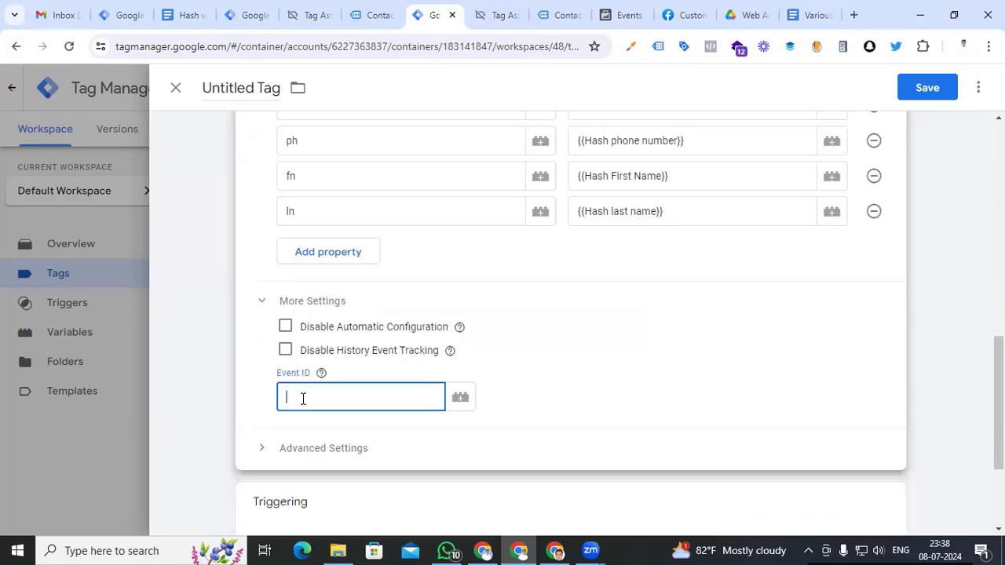
{"action": "type", "text": "{{event"}
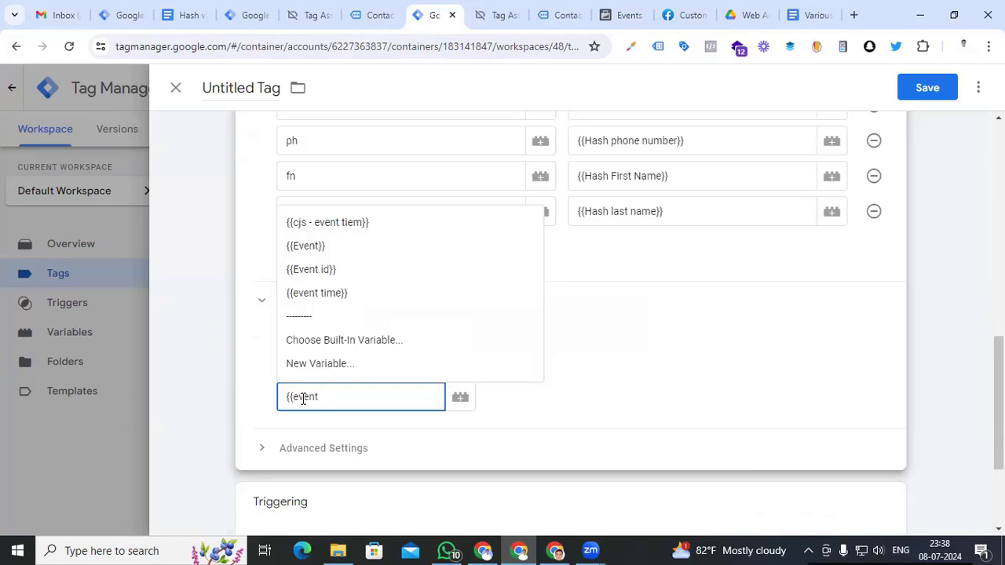
{"action": "left_click", "coordinate": [318, 271]}
{"action": "scroll", "coordinate": [209, 361], "scroll_direction": "down", "scroll_amount": 2}
{"action": "left_click", "coordinate": [577, 404]}
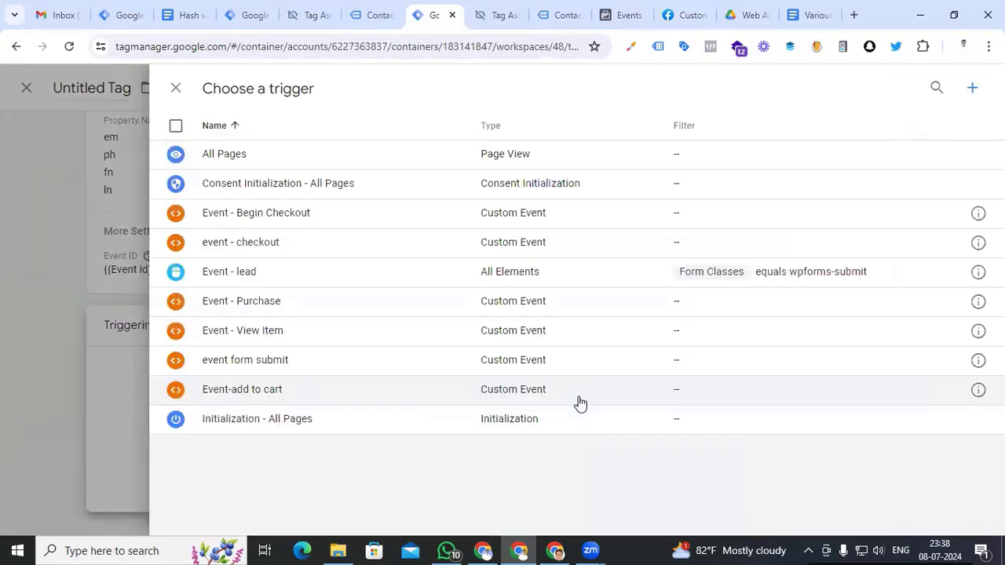
{"action": "left_click", "coordinate": [290, 281]}
Rename the tag 'Facebook Lead Form' and save it
{"action": "scroll", "coordinate": [376, 362], "scroll_direction": "up", "scroll_amount": 4}
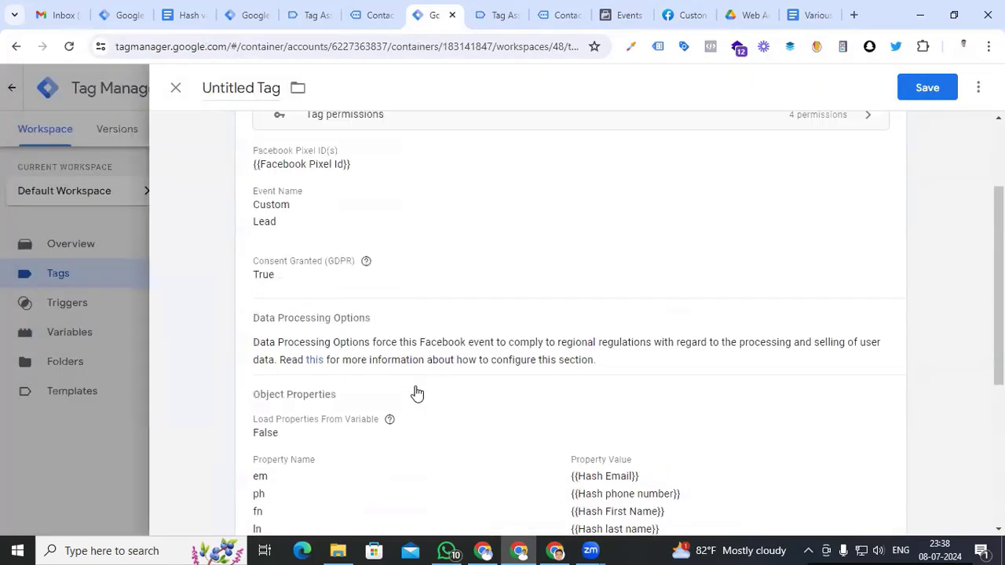
{"action": "scroll", "coordinate": [417, 393], "scroll_direction": "up", "scroll_amount": 2}
{"action": "double_click", "coordinate": [223, 87]}
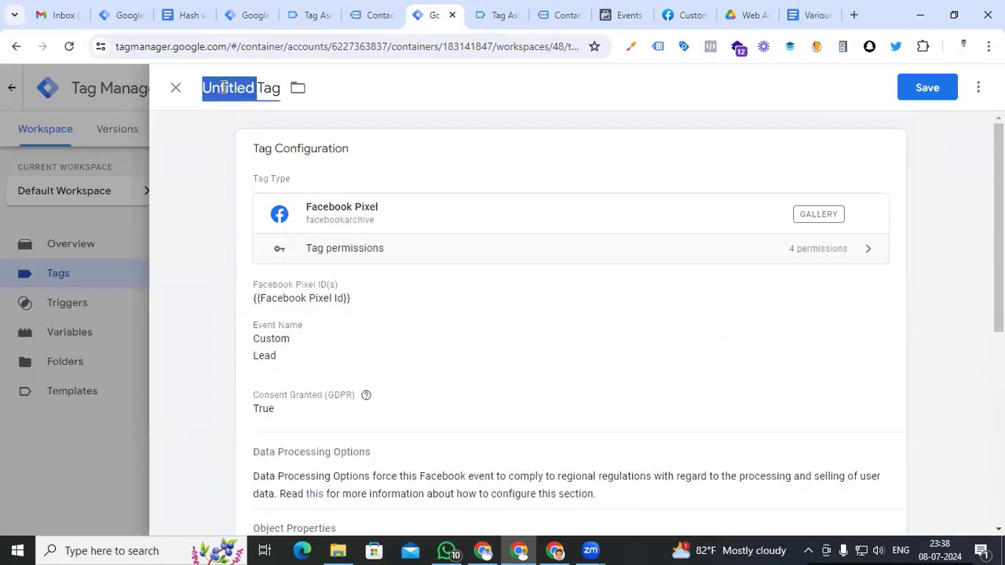
{"action": "left_click", "coordinate": [224, 87]}
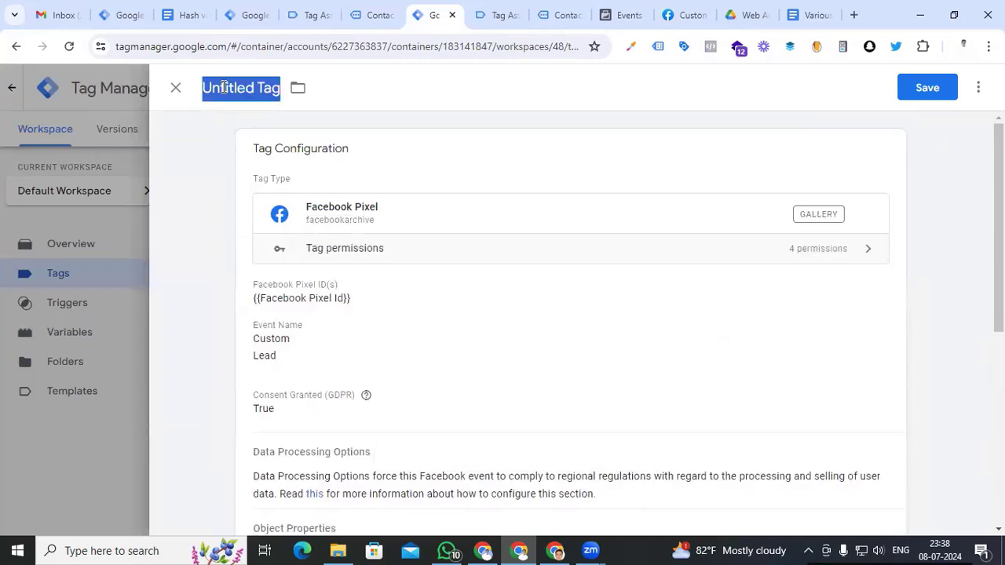
{"action": "type", "text": "Facebook Lead fo"}
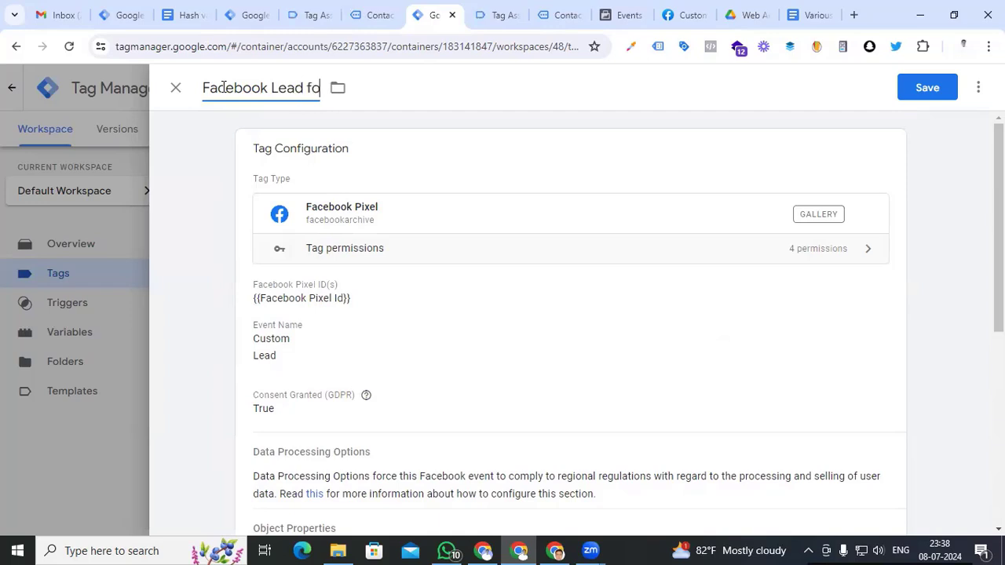
{"action": "key", "text": "BackSpace"}
{"action": "key", "text": "BackSpace"}
{"action": "type", "text": "Form"}
{"action": "left_click", "coordinate": [935, 92]}
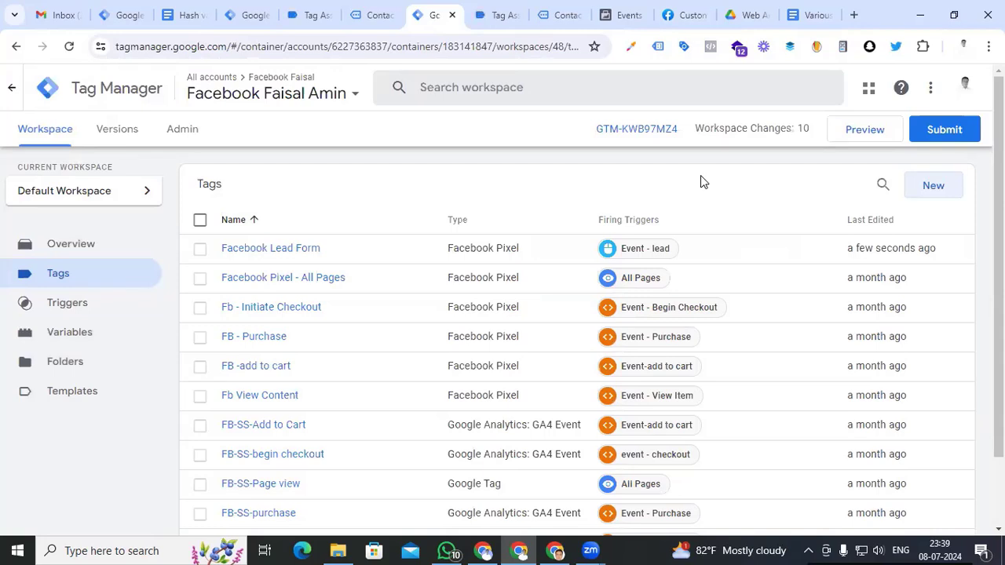
Start a Preview session, open the site's Contact page, and enter test name and phone details
{"action": "left_click", "coordinate": [863, 130]}
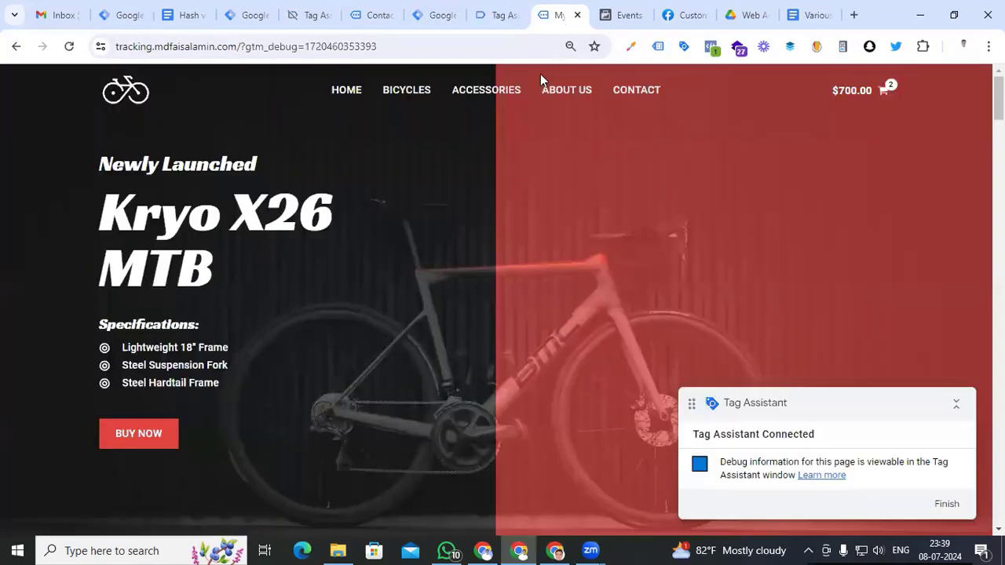
{"action": "left_click", "coordinate": [622, 91]}
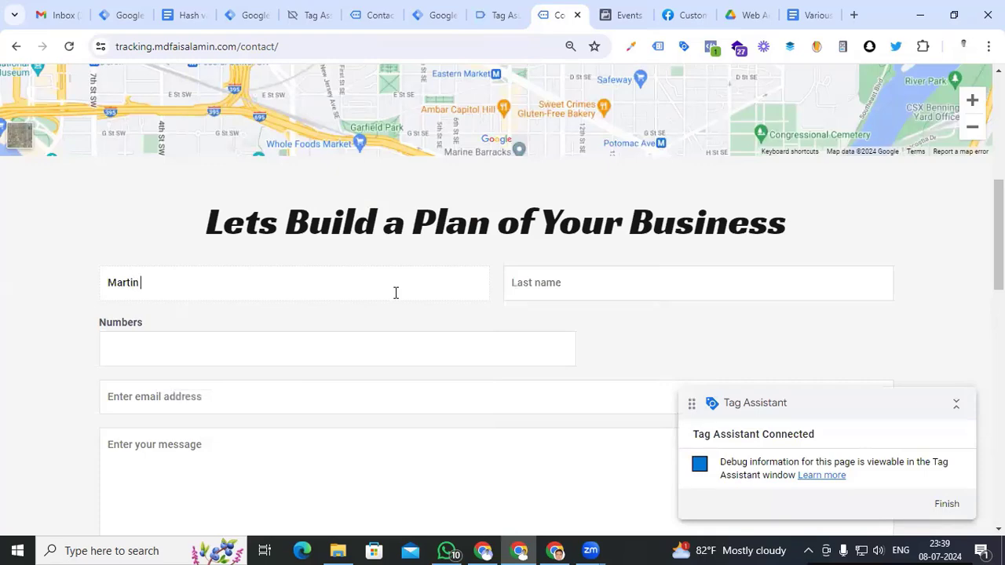
{"action": "key", "text": "Tab"}
{"action": "type", "text": "alexa"}
{"action": "left_click", "coordinate": [362, 350]}
{"action": "scroll", "coordinate": [315, 353], "scroll_direction": "down", "scroll_amount": 1}
Fill the email from a saved address, write message 'test', submit the form, and return to Tag Assistant
{"action": "left_click", "coordinate": [314, 323]}
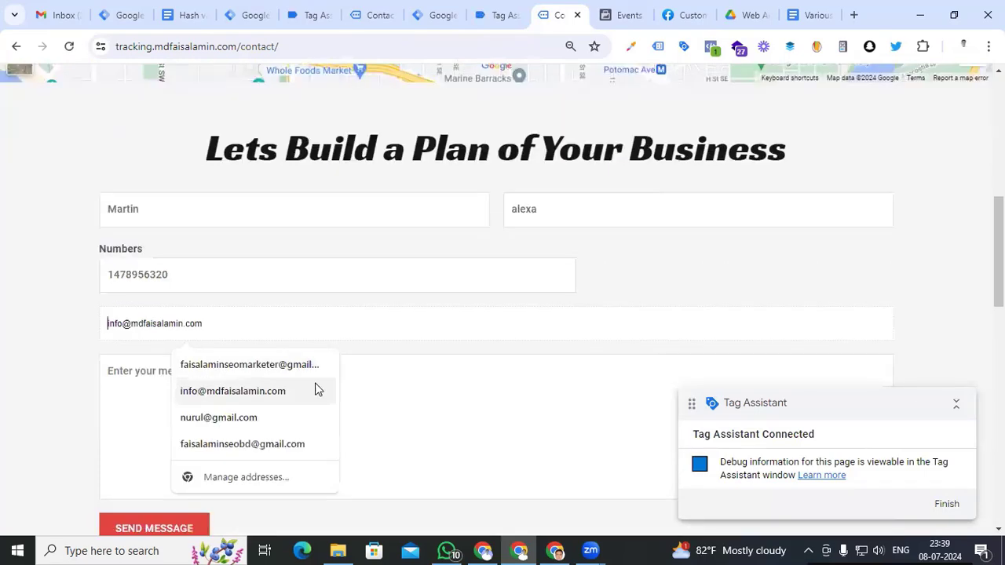
{"action": "left_click", "coordinate": [277, 394]}
{"action": "left_click", "coordinate": [275, 388]}
{"action": "type", "text": "test"}
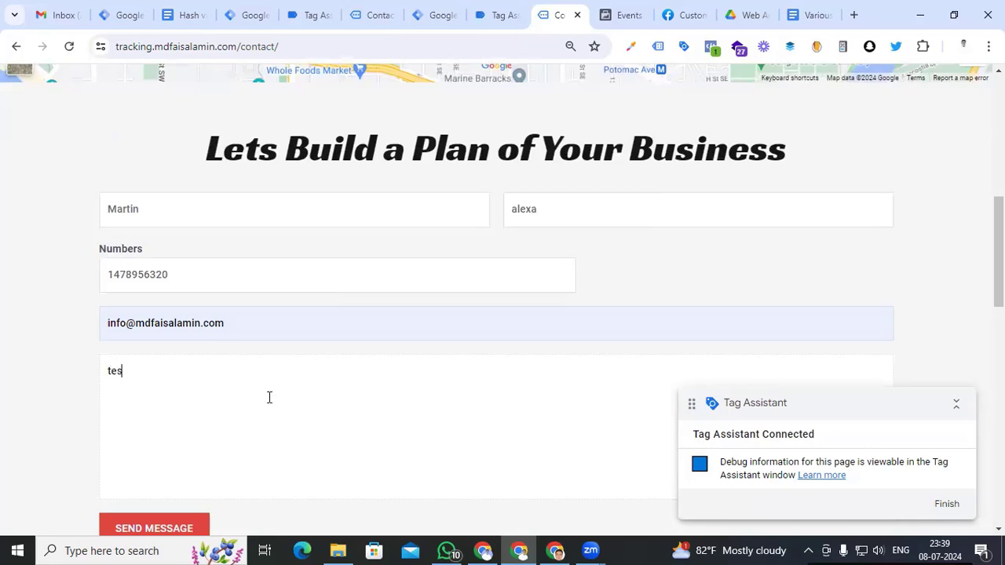
{"action": "scroll", "coordinate": [271, 396], "scroll_direction": "down", "scroll_amount": 1}
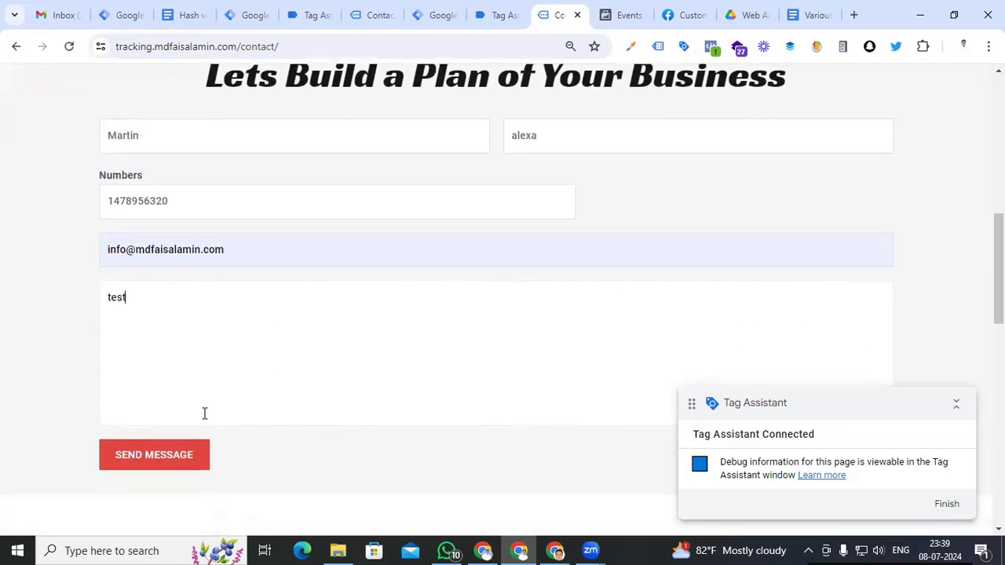
{"action": "left_click", "coordinate": [156, 455]}
{"action": "left_click", "coordinate": [497, 15]}
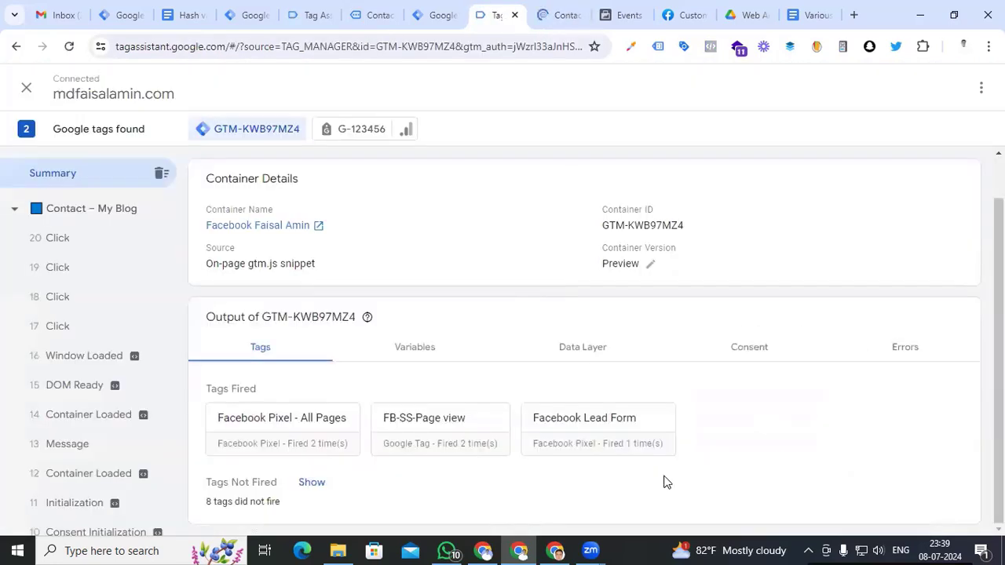
Inspect the fired Facebook Lead Form tag's objectPropertyList, checking the hashed em, ln, fn and ph values
{"action": "left_click", "coordinate": [588, 432]}
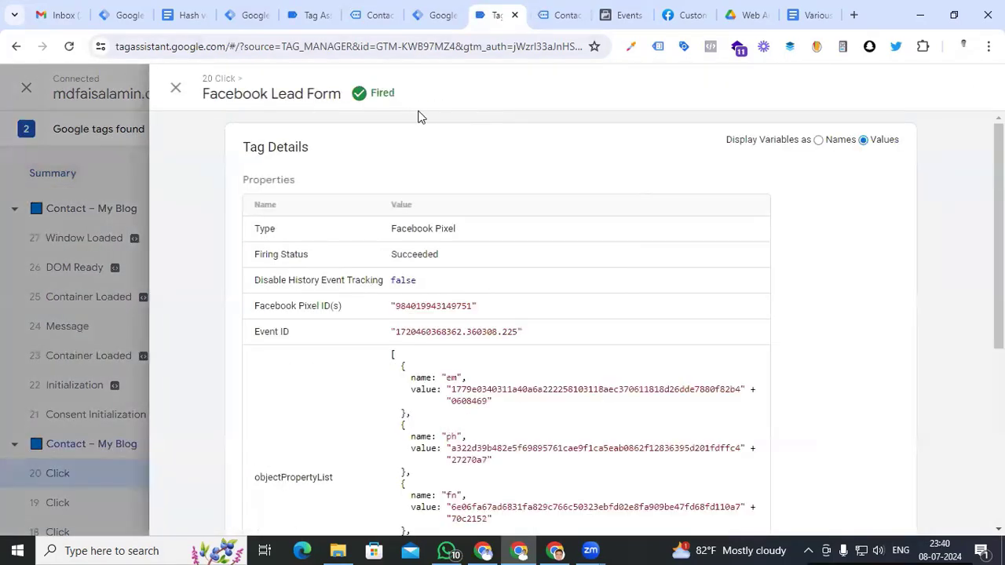
{"action": "scroll", "coordinate": [521, 338], "scroll_direction": "down", "scroll_amount": 2}
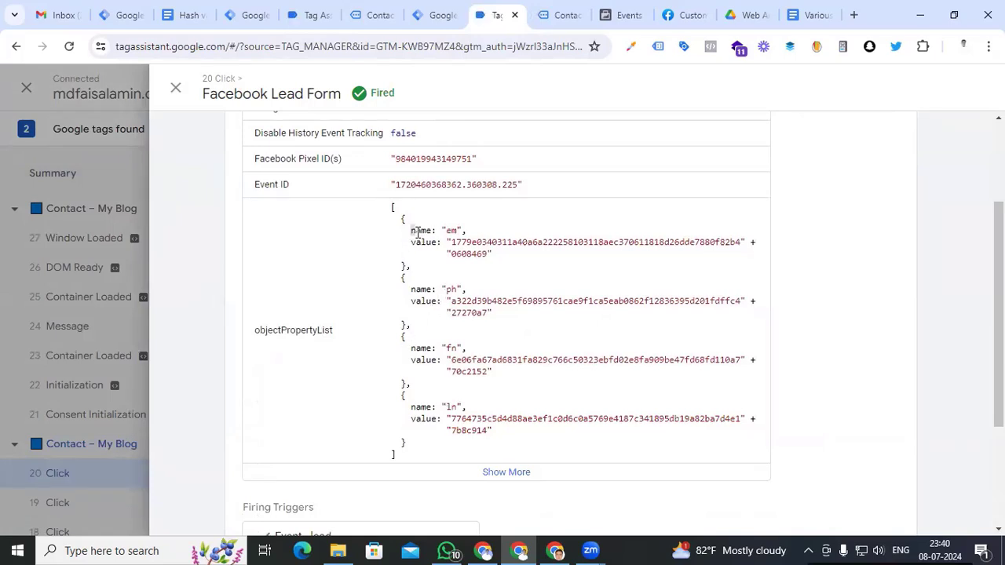
{"action": "left_click_drag", "start_coordinate": [410, 231], "coordinate": [445, 230]}
{"action": "left_click", "coordinate": [423, 233]}
{"action": "left_click_drag", "start_coordinate": [452, 420], "coordinate": [478, 427]}
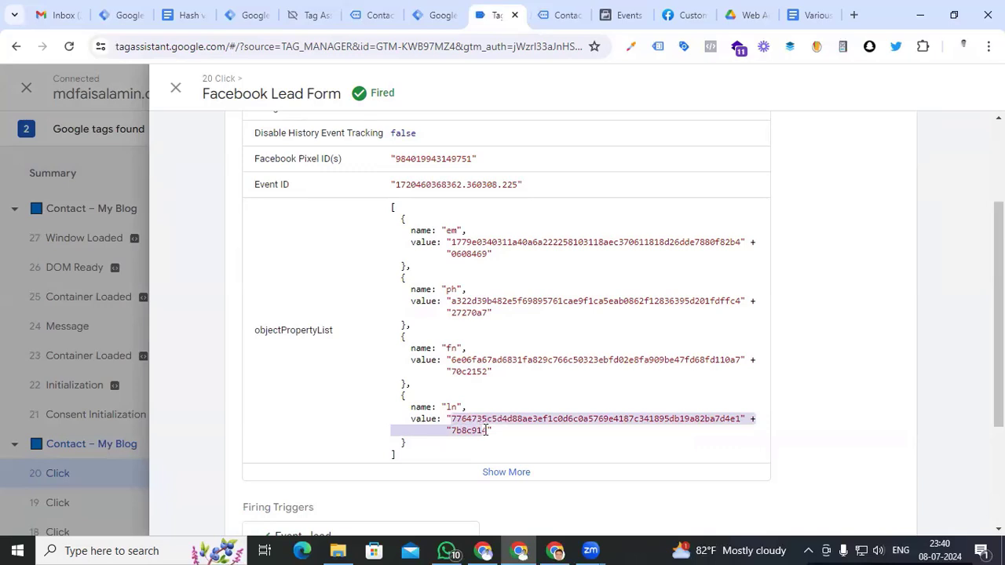
{"action": "left_click_drag", "start_coordinate": [453, 361], "coordinate": [487, 373]}
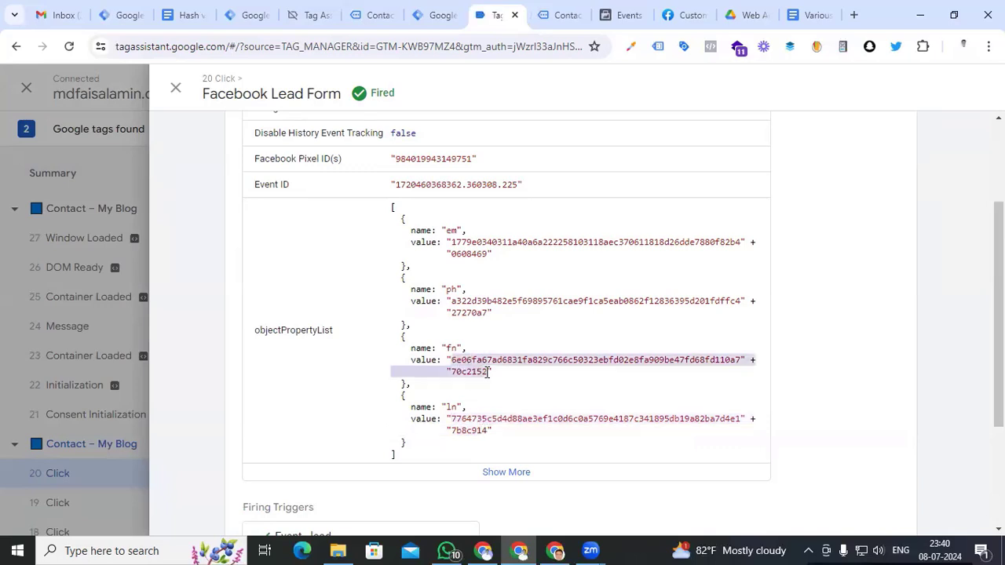
{"action": "left_click_drag", "start_coordinate": [451, 302], "coordinate": [490, 313]}
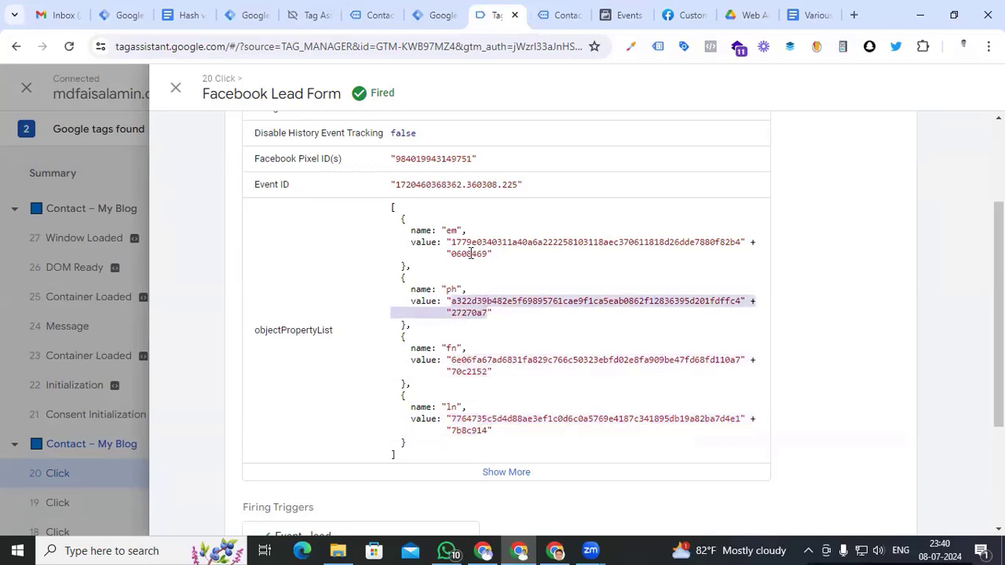
{"action": "left_click", "coordinate": [628, 15]}
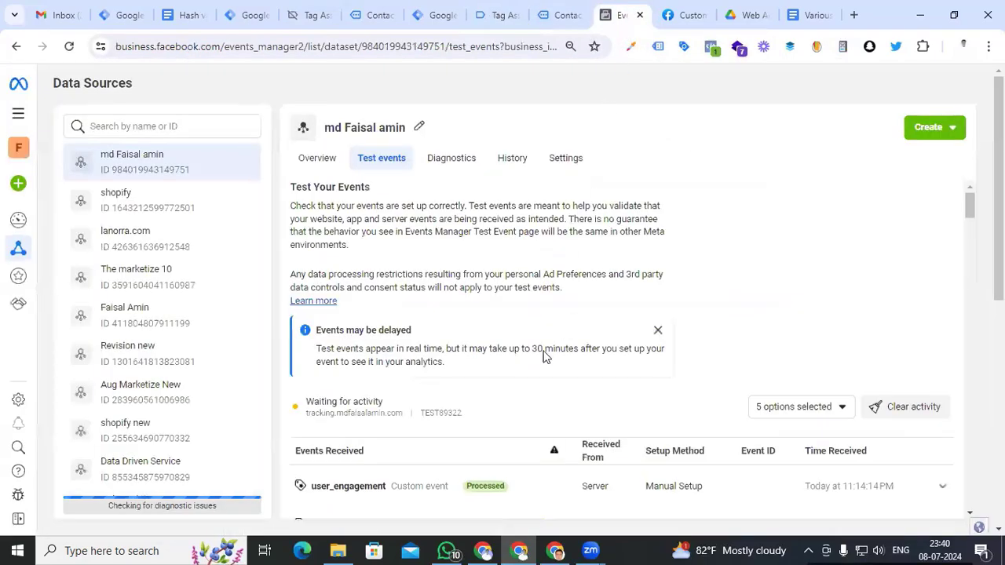
Expand the received Lead test event and show all parameters, checking hashed ln, fn, ph and em
{"action": "scroll", "coordinate": [534, 365], "scroll_direction": "down", "scroll_amount": 2}
{"action": "scroll", "coordinate": [522, 314], "scroll_direction": "down", "scroll_amount": 5}
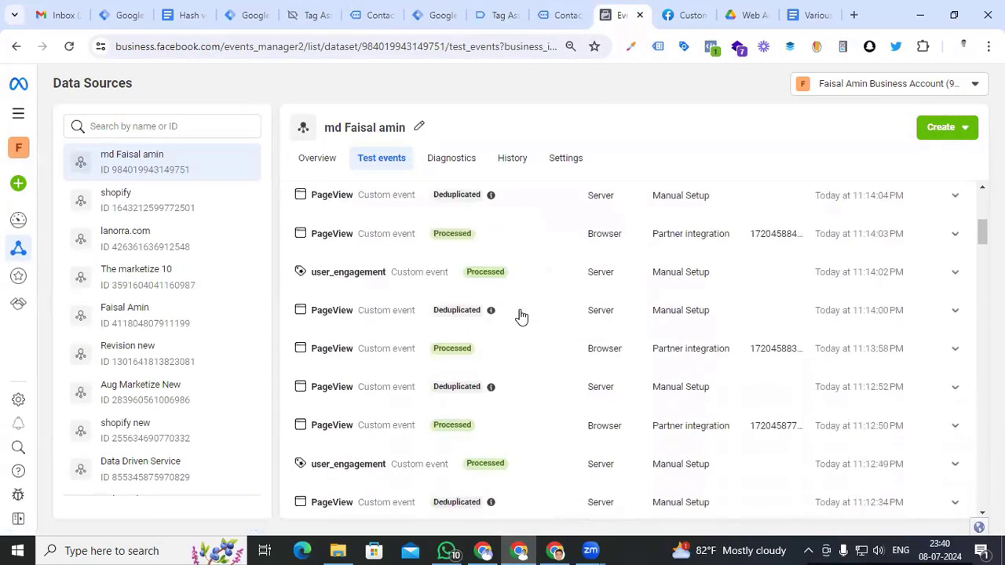
{"action": "scroll", "coordinate": [521, 314], "scroll_direction": "up", "scroll_amount": 5}
{"action": "left_click", "coordinate": [945, 322]}
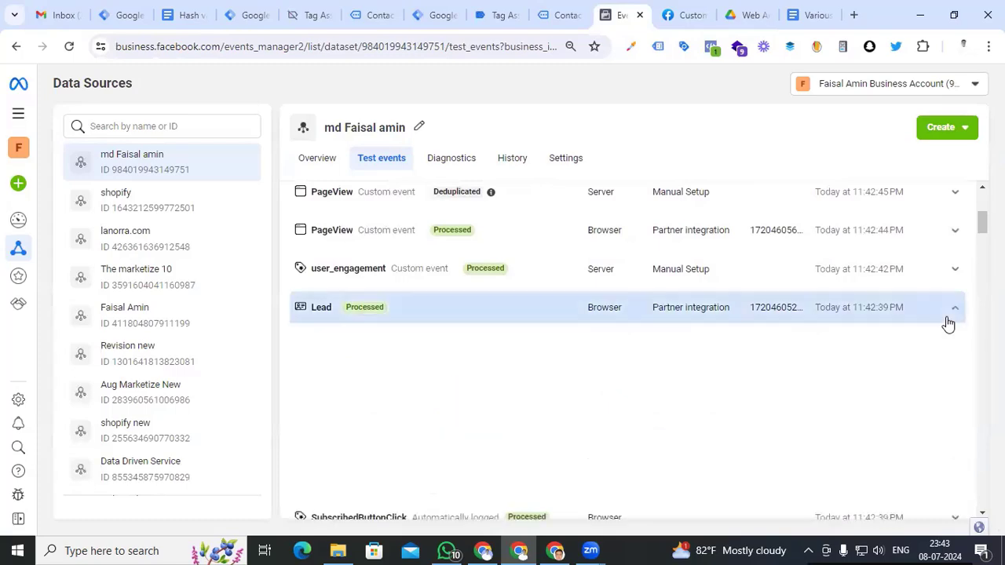
{"action": "scroll", "coordinate": [631, 344], "scroll_direction": "down", "scroll_amount": 1}
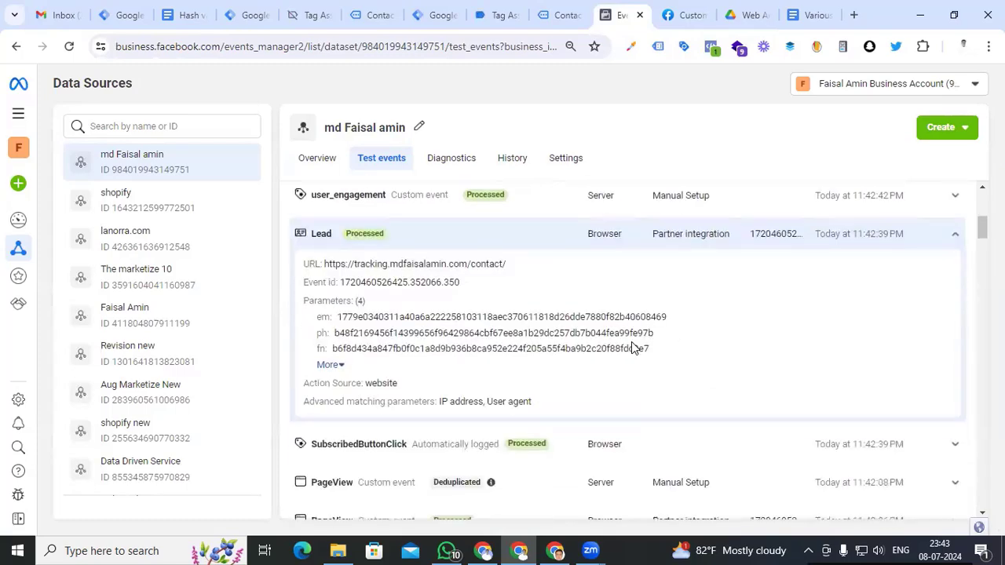
{"action": "left_click", "coordinate": [338, 365]}
{"action": "left_click_drag", "start_coordinate": [333, 365], "coordinate": [463, 348]}
{"action": "left_click_drag", "start_coordinate": [383, 333], "coordinate": [490, 333]}
{"action": "left_click_drag", "start_coordinate": [348, 317], "coordinate": [468, 316]}
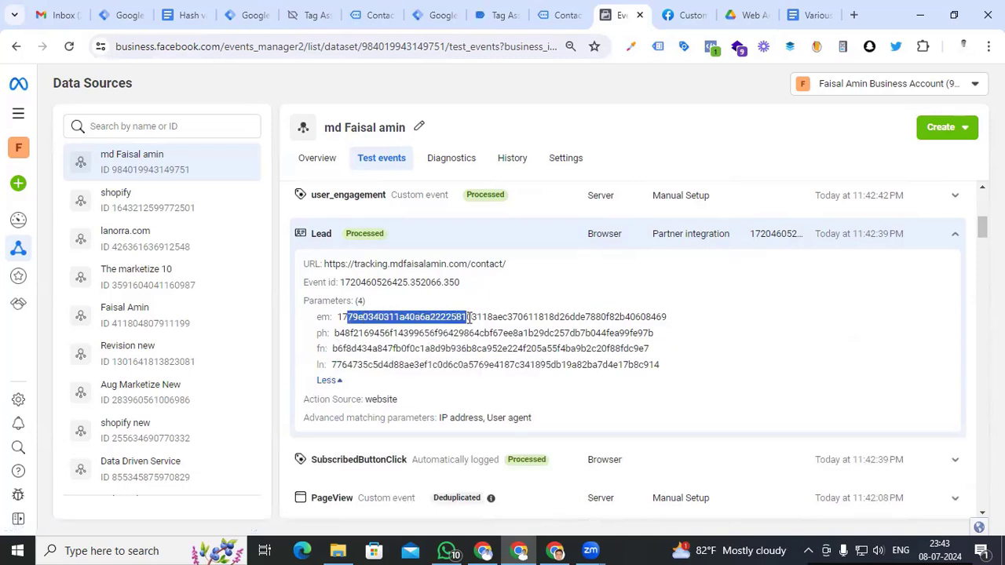
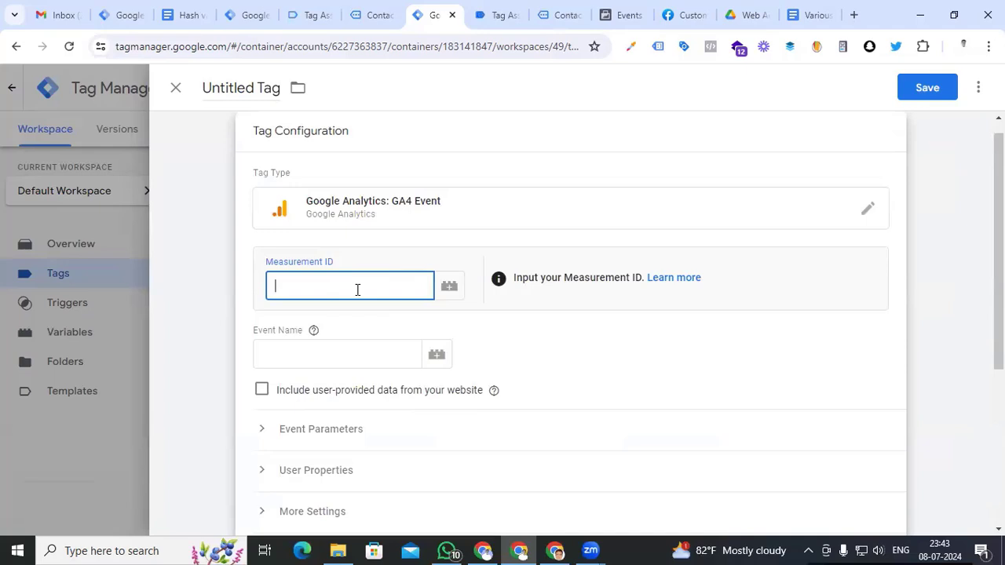
Enter measurement ID G-123456 and event name Lead, then expand the Event Parameters section
{"action": "type", "text": "G-123456"}
{"action": "scroll", "coordinate": [323, 294], "scroll_direction": "down", "scroll_amount": 1}
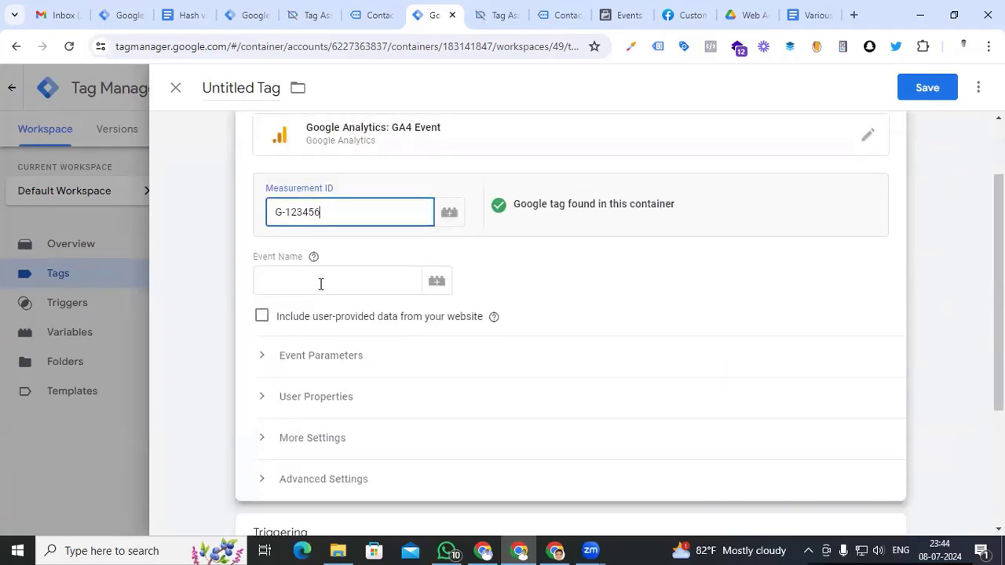
{"action": "left_click", "coordinate": [320, 284]}
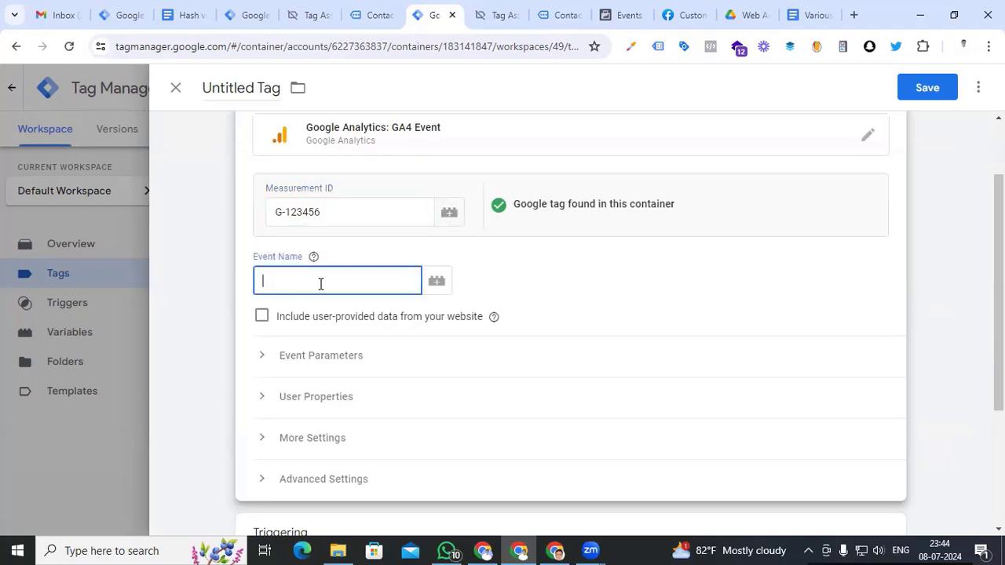
{"action": "left_click", "coordinate": [632, 14]}
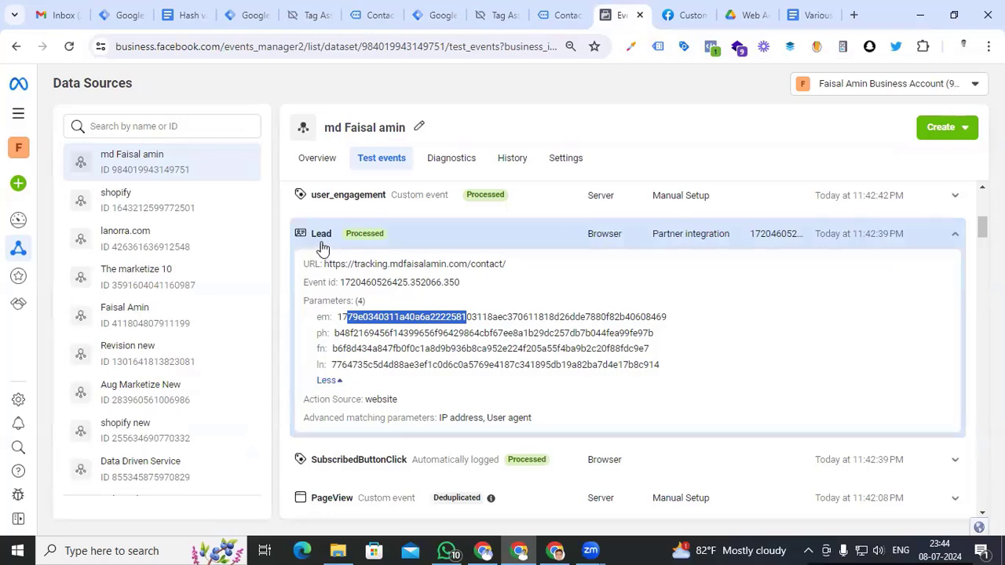
{"action": "left_click", "coordinate": [435, 17]}
{"action": "type", "text": "Lead"}
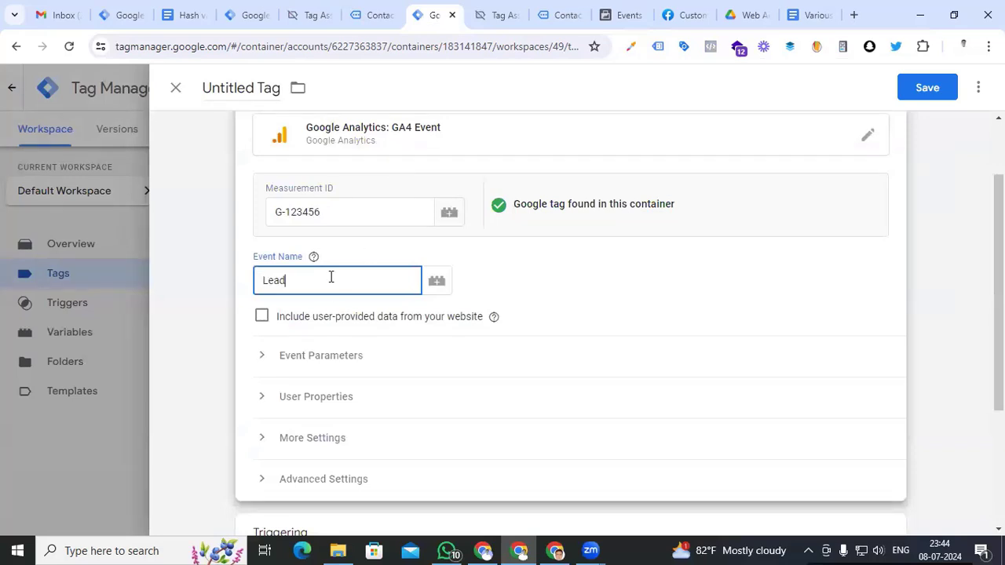
{"action": "left_click", "coordinate": [264, 356]}
{"action": "scroll", "coordinate": [292, 367], "scroll_direction": "down", "scroll_amount": 2}
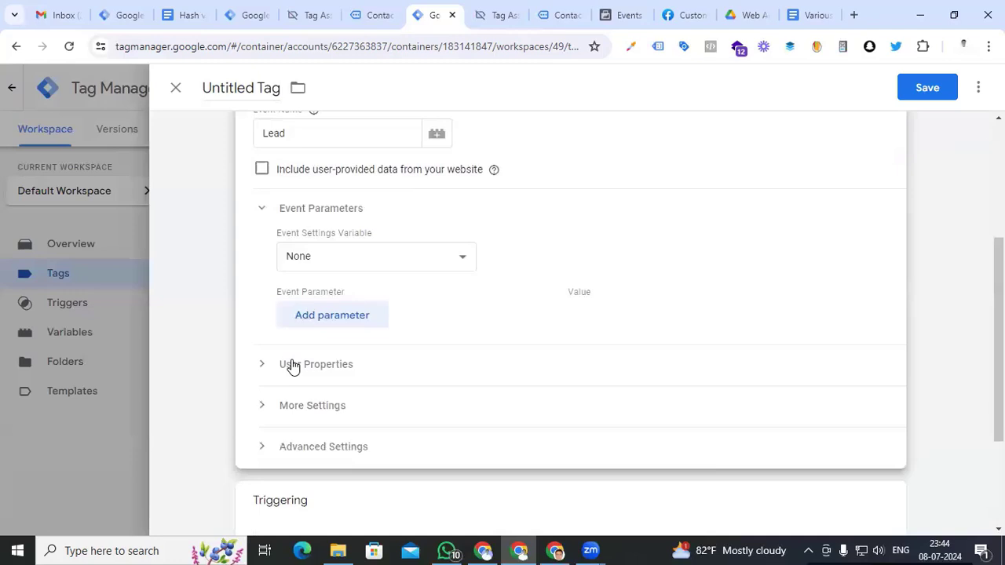
Map event_id to the Event id variable and the email parameter to Hash Email
{"action": "left_click", "coordinate": [337, 320]}
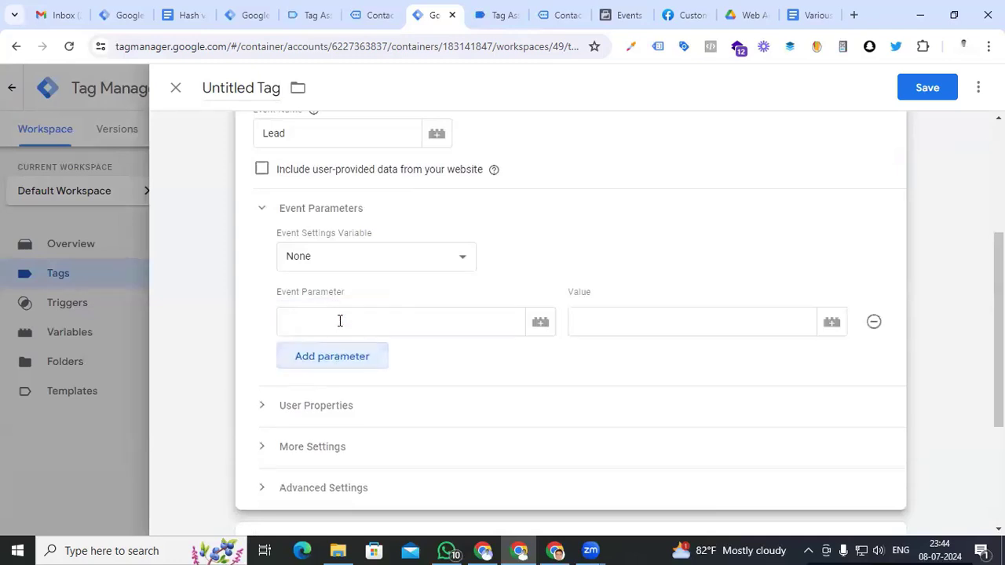
{"action": "left_click", "coordinate": [606, 321]}
{"action": "type", "text": "{{"}
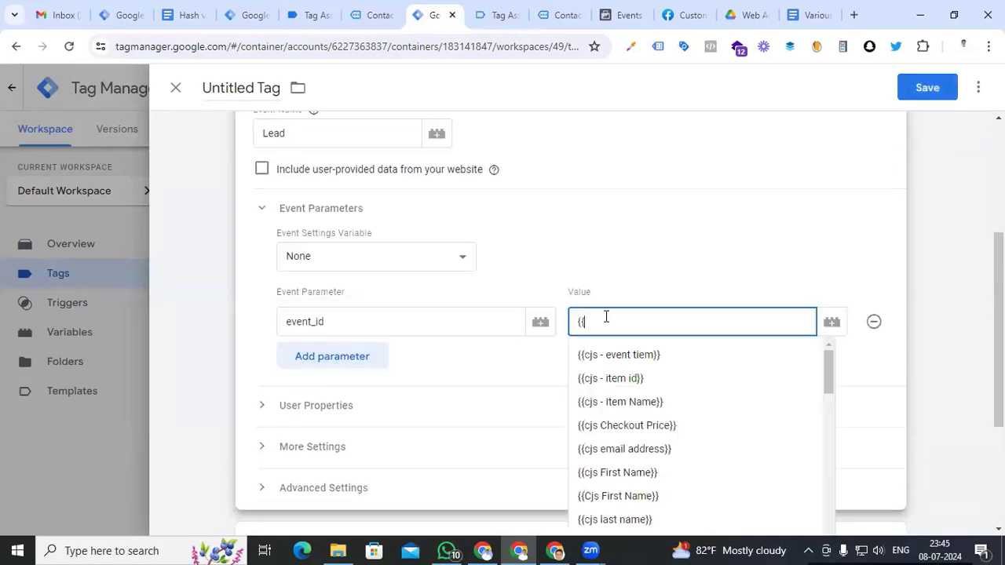
{"action": "type", "text": "eve"}
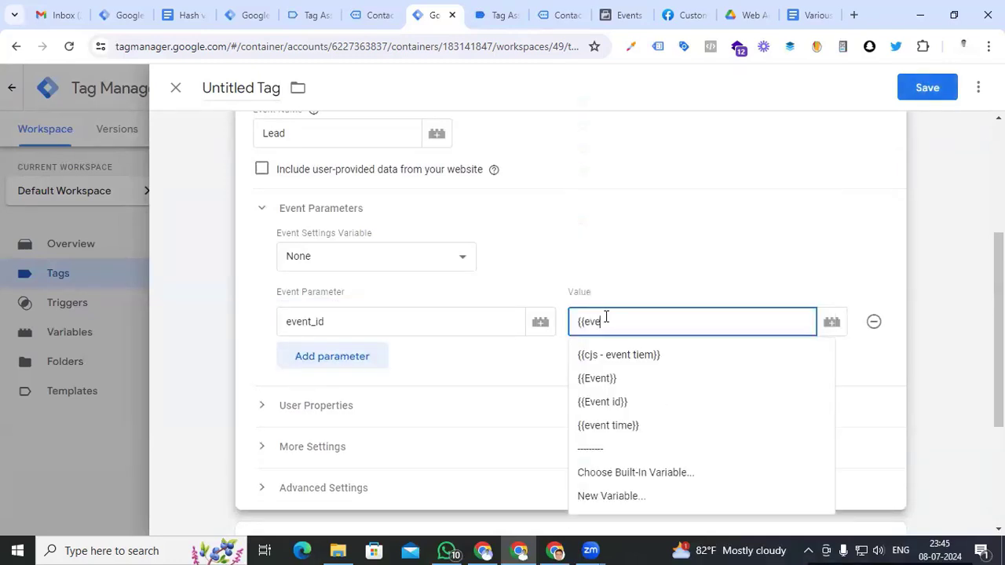
{"action": "left_click", "coordinate": [622, 403]}
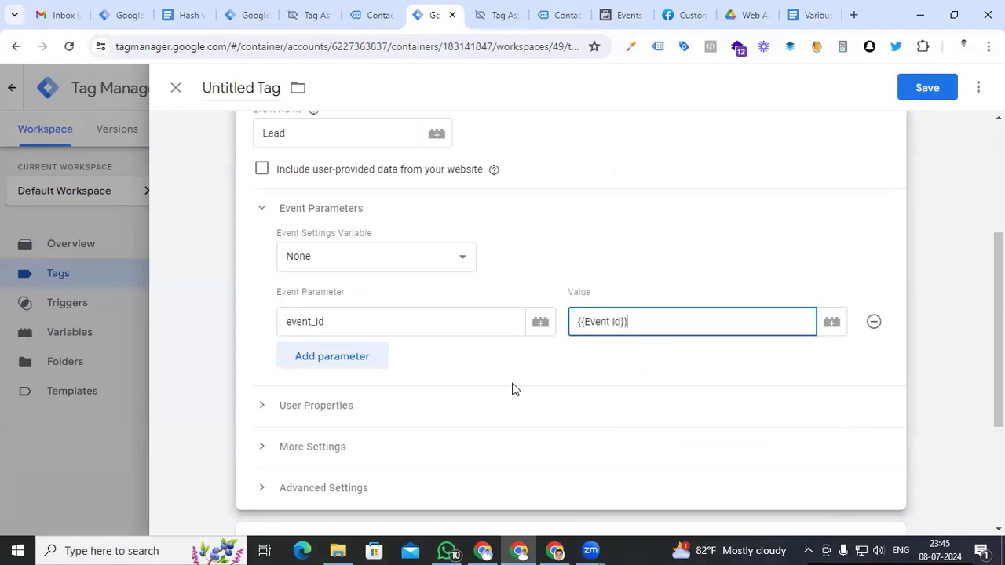
{"action": "left_click", "coordinate": [364, 353]}
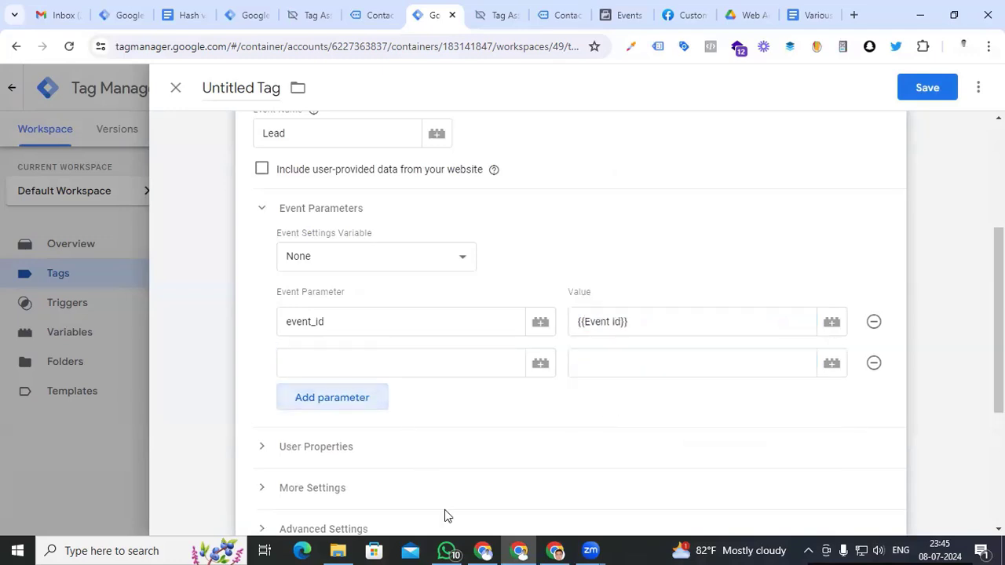
{"action": "left_click", "coordinate": [625, 362]}
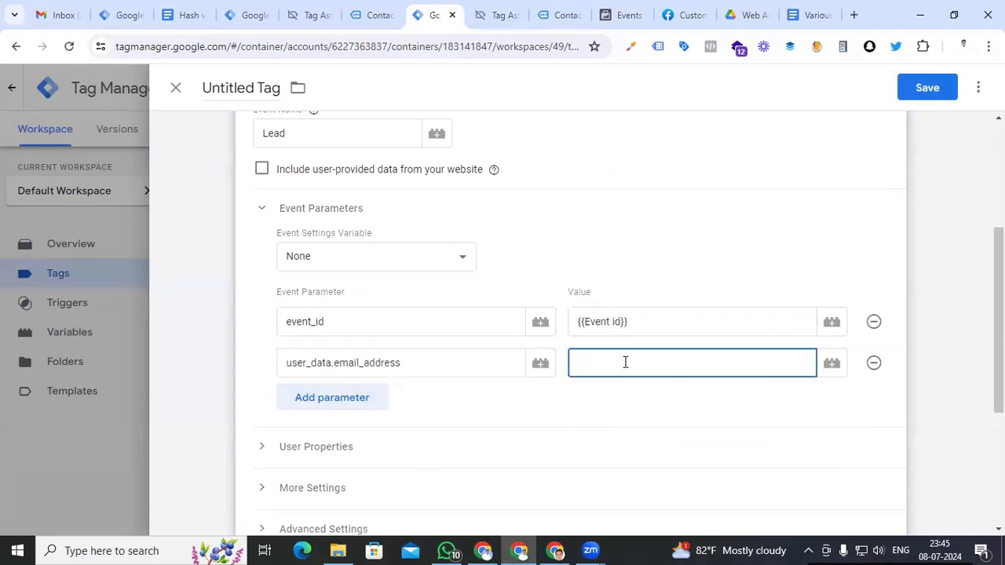
{"action": "type", "text": "{{"}
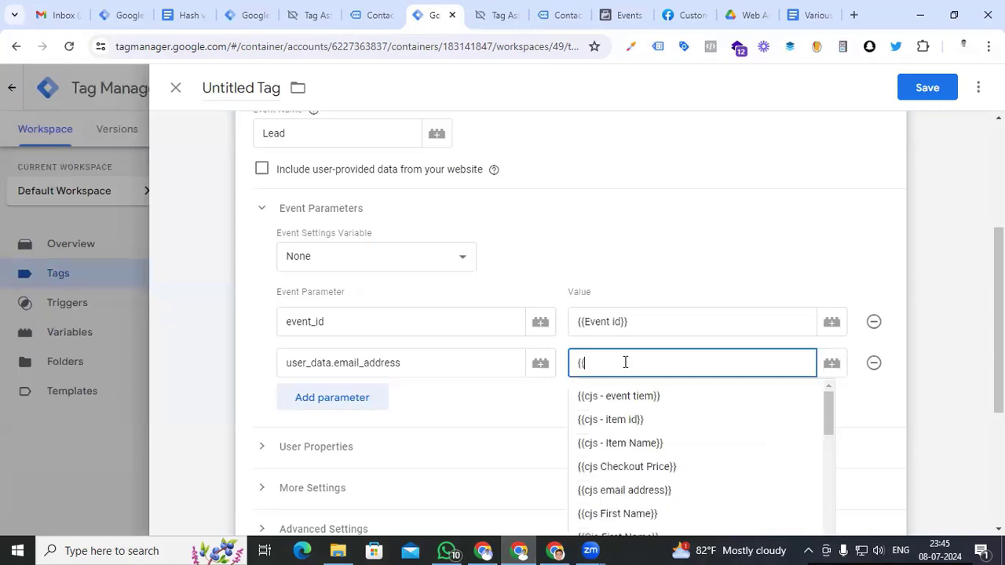
{"action": "type", "text": "has"}
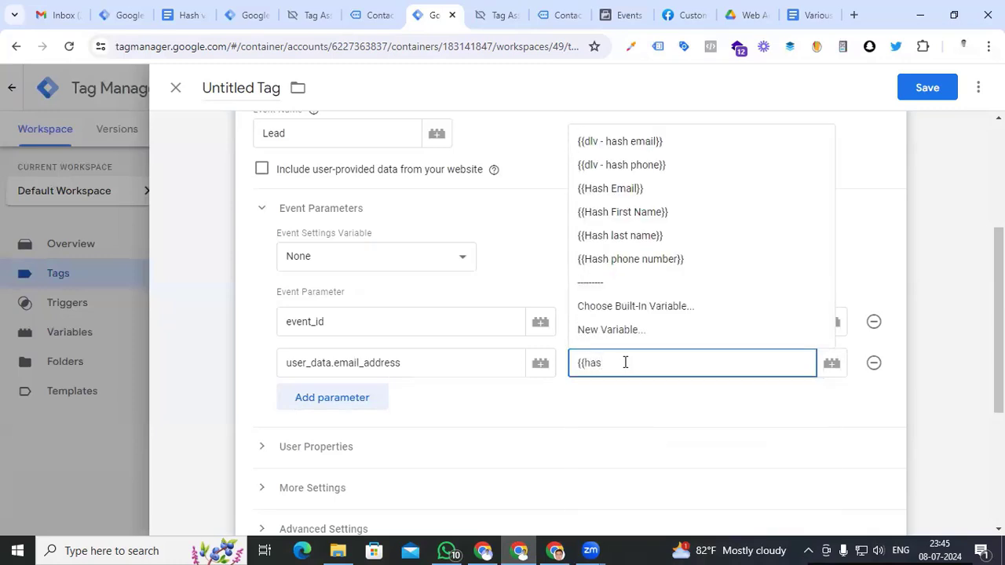
{"action": "left_click", "coordinate": [610, 188]}
Add user_data.phone_number with Hash phone number and user_data.address.first_name with Hash First Name
{"action": "left_click", "coordinate": [348, 402]}
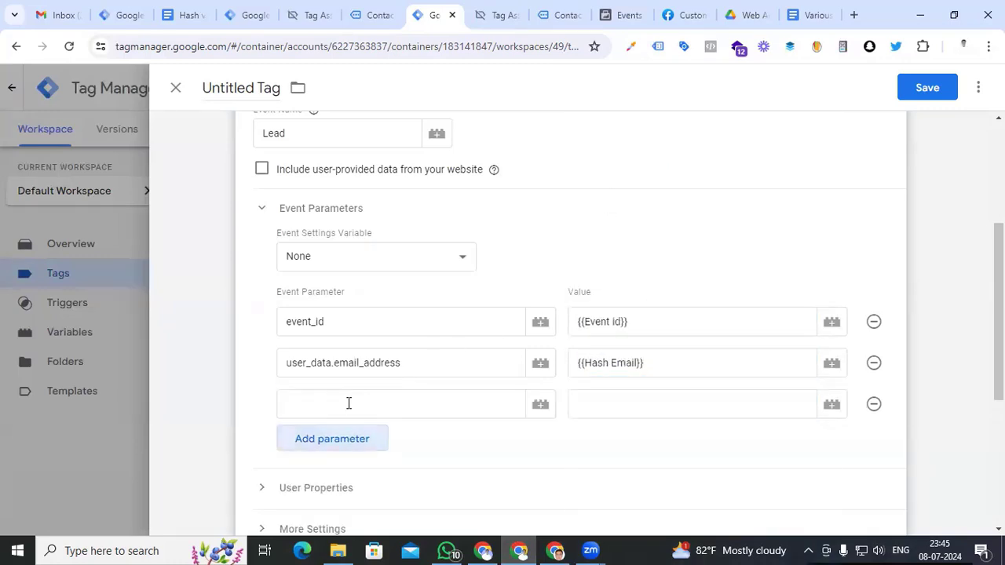
{"action": "type", "text": "user_data.phone_number"}
{"action": "left_click", "coordinate": [615, 405]}
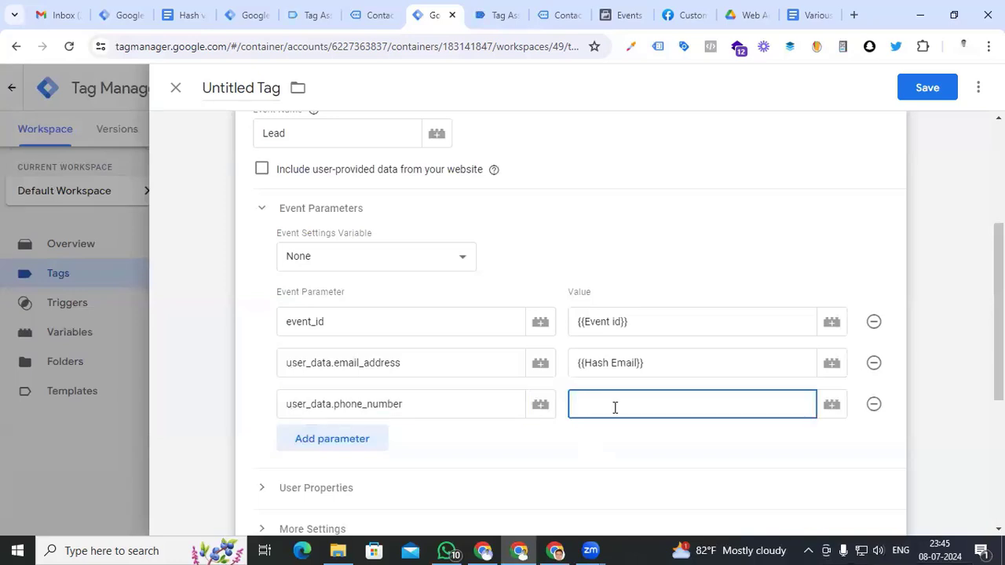
{"action": "type", "text": "{{hash"}
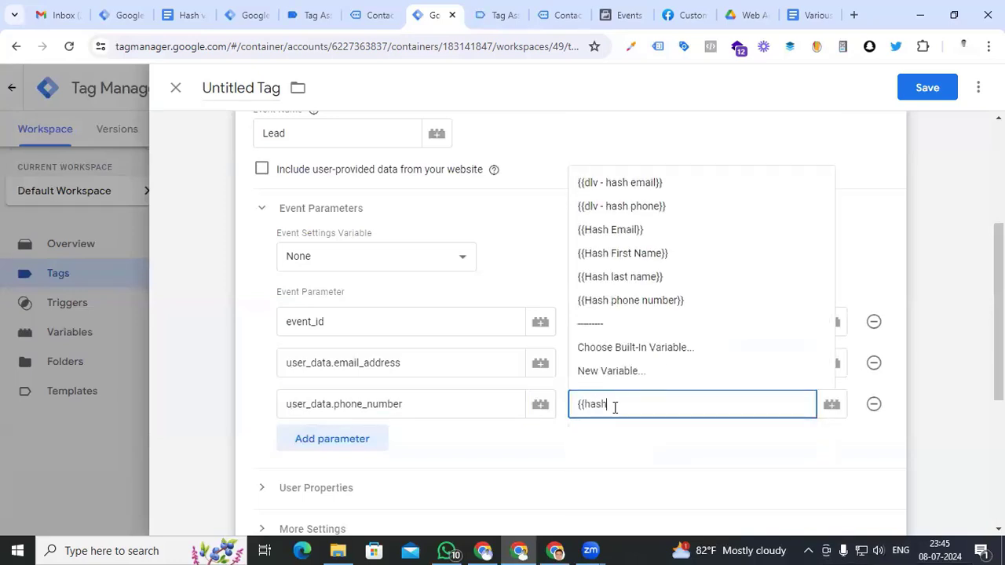
{"action": "key", "text": "Return"}
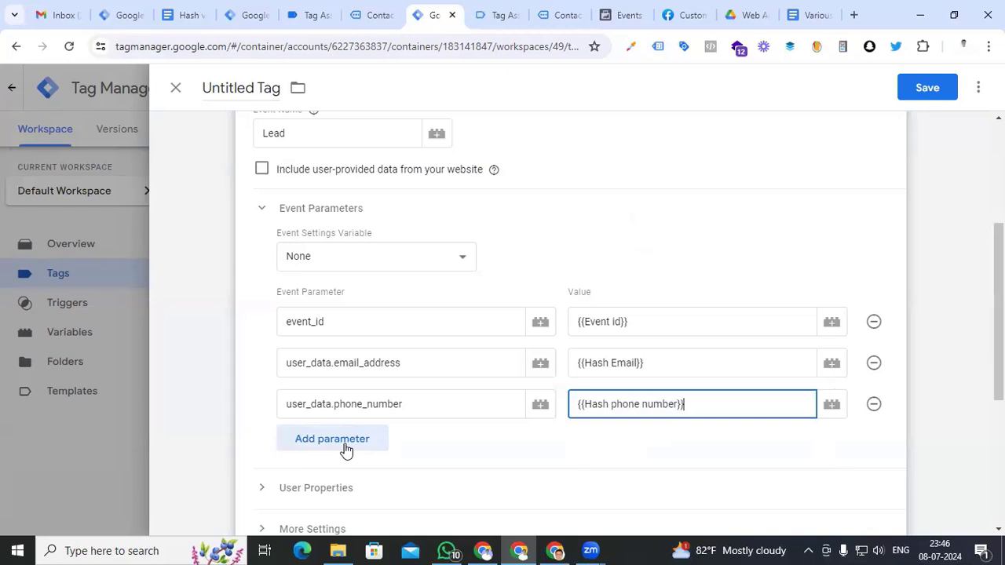
{"action": "left_click", "coordinate": [346, 443]}
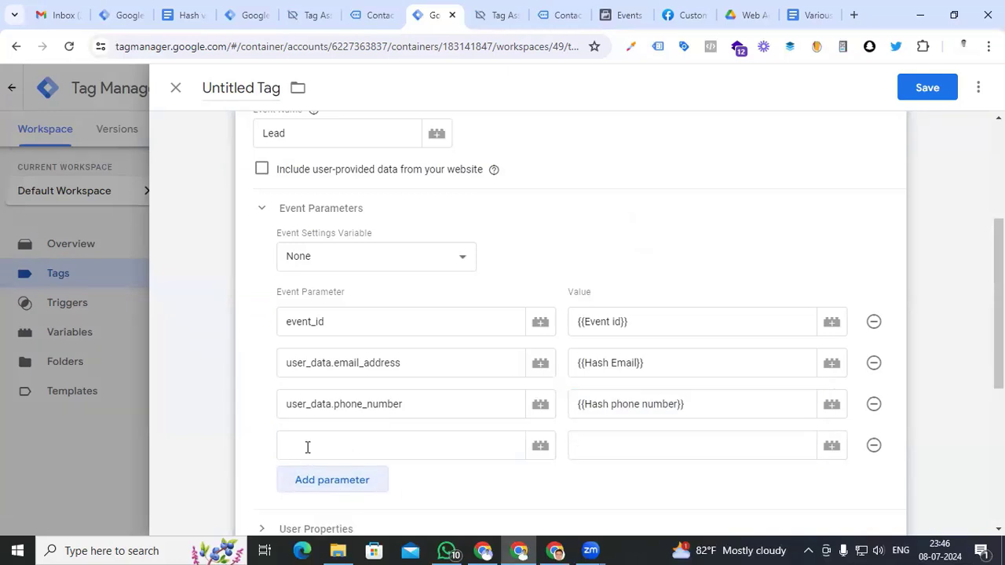
{"action": "left_click", "coordinate": [307, 444]}
{"action": "type", "text": "user_data.address.first_name"}
{"action": "left_click", "coordinate": [597, 447]}
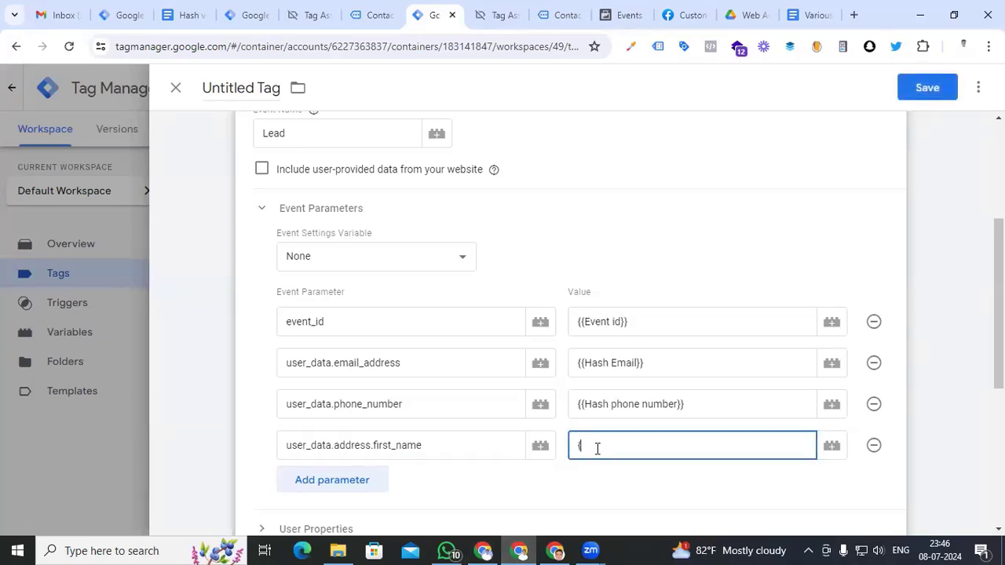
{"action": "type", "text": "{{h"}
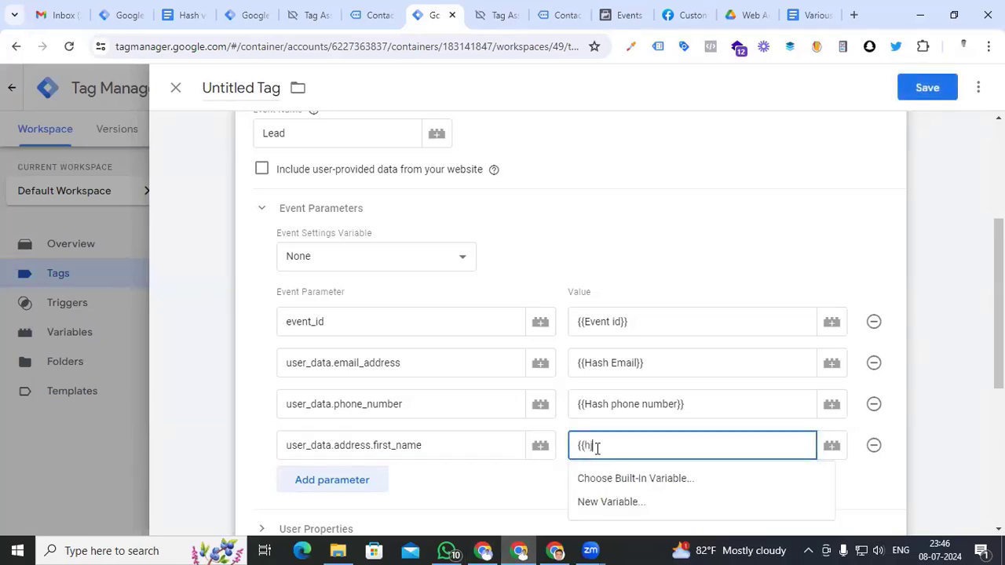
{"action": "type", "text": "a"}
{"action": "left_click", "coordinate": [611, 298]}
Add the user_data.address.last_name parameter row for the hashed last name
{"action": "left_click", "coordinate": [325, 483]}
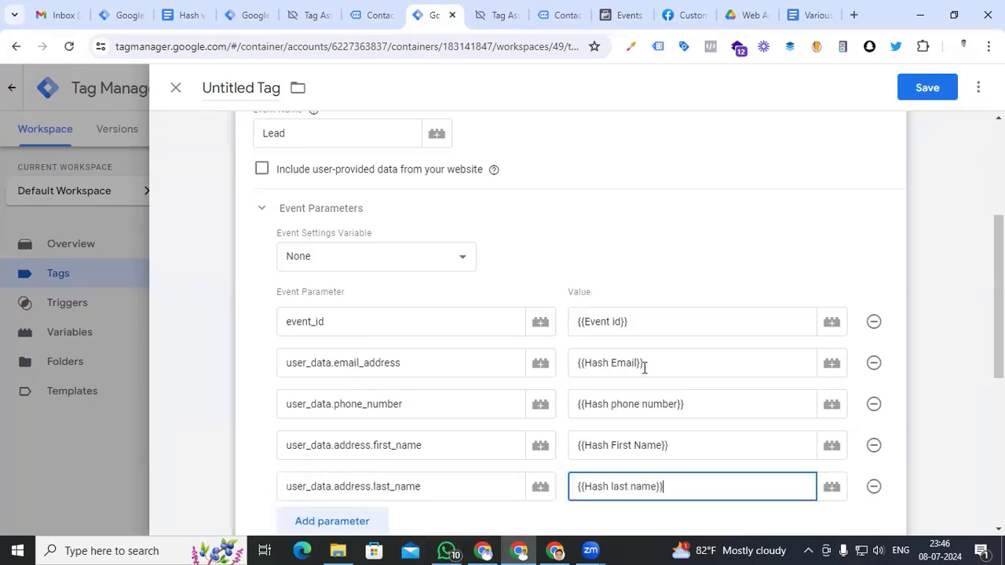
{"action": "scroll", "coordinate": [643, 366], "scroll_direction": "down", "scroll_amount": 3}
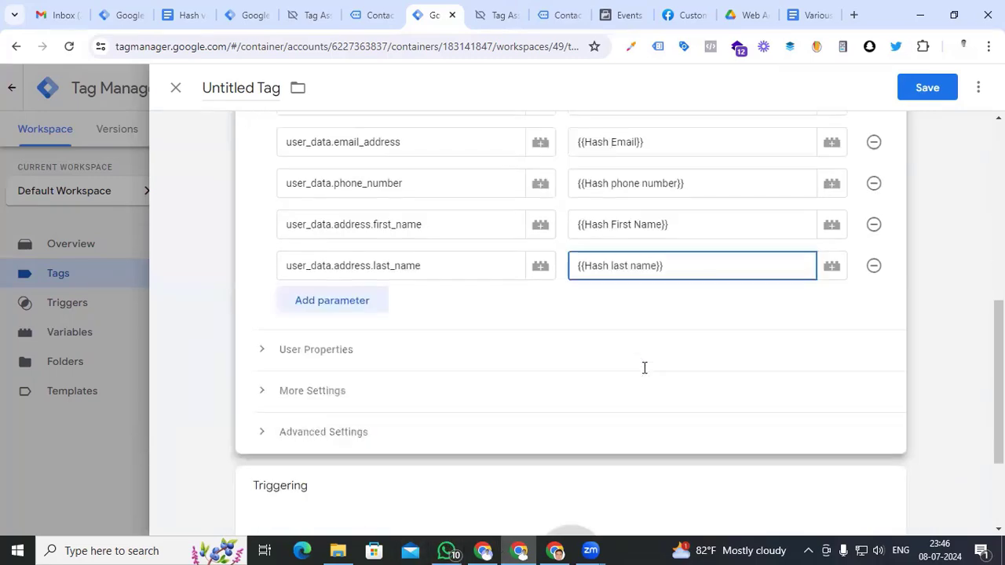
{"action": "scroll", "coordinate": [514, 354], "scroll_direction": "up", "scroll_amount": 3}
{"action": "scroll", "coordinate": [515, 358], "scroll_direction": "down", "scroll_amount": 4}
{"action": "scroll", "coordinate": [515, 358], "scroll_direction": "down", "scroll_amount": 1}
{"action": "scroll", "coordinate": [513, 356], "scroll_direction": "up", "scroll_amount": 3}
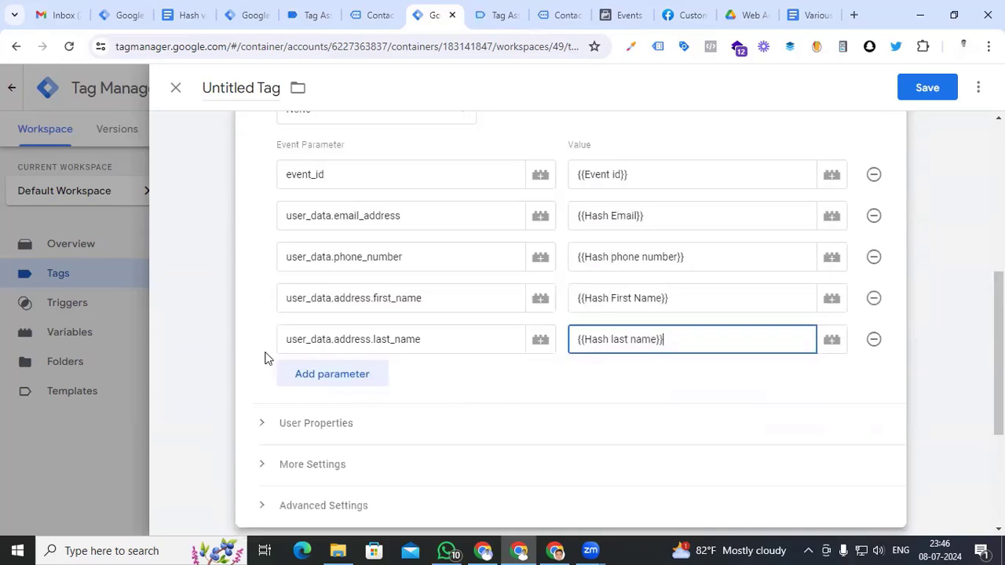
{"action": "scroll", "coordinate": [542, 376], "scroll_direction": "down", "scroll_amount": 3}
Set the tag to fire on Event - lead, name it 'FB - SS- Lead', and save
{"action": "left_click", "coordinate": [569, 417]}
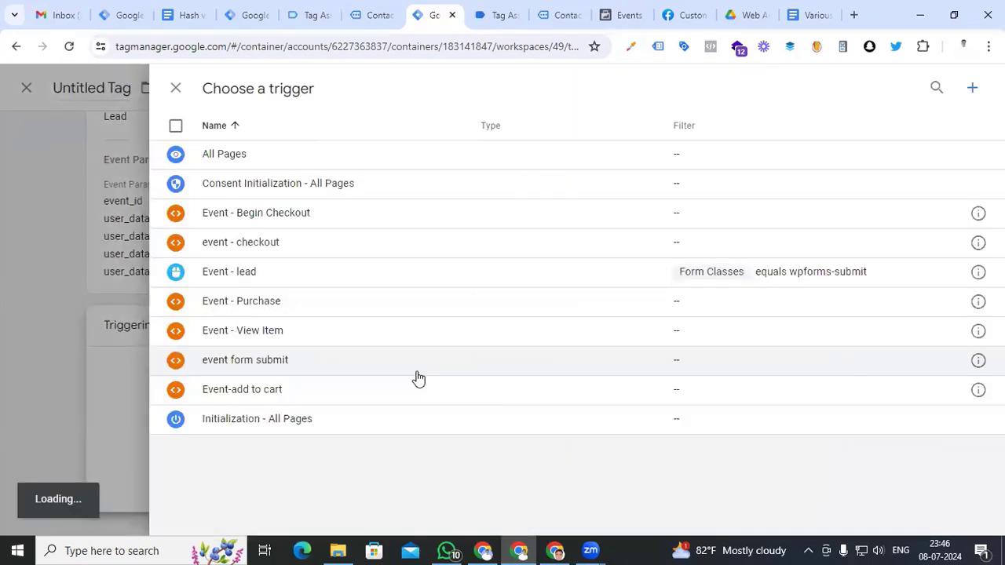
{"action": "left_click", "coordinate": [402, 271]}
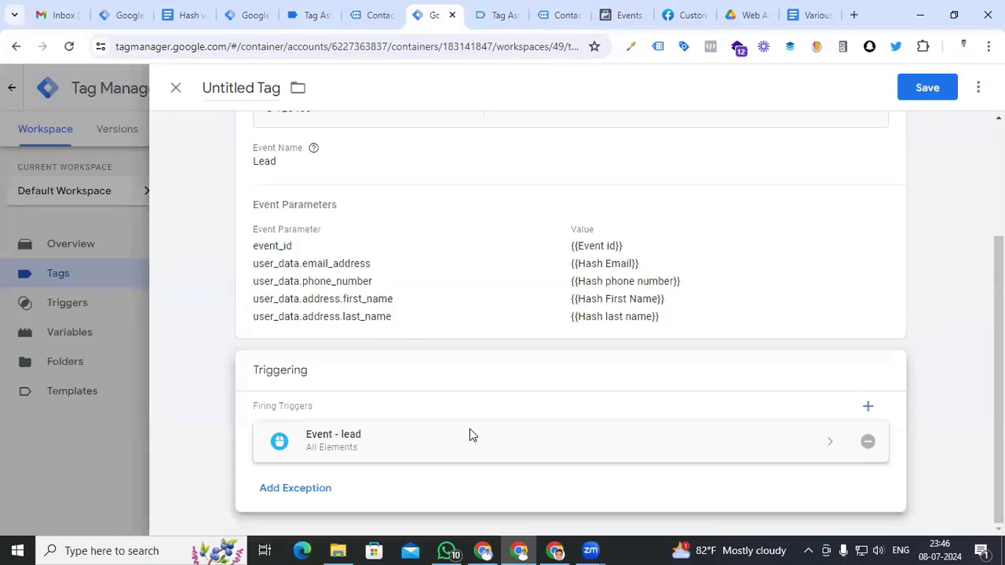
{"action": "scroll", "coordinate": [361, 267], "scroll_direction": "up", "scroll_amount": 2}
{"action": "left_click", "coordinate": [250, 86]}
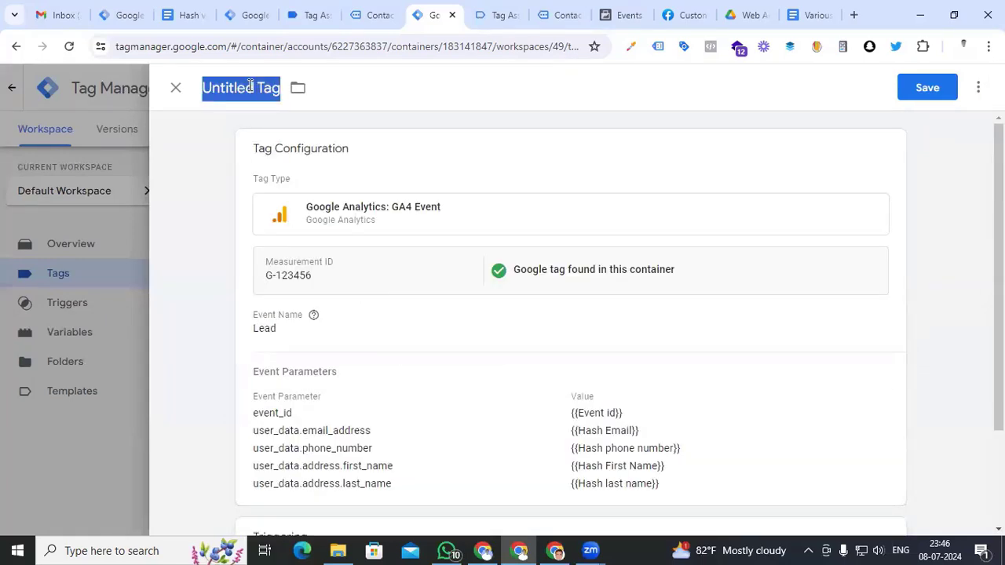
{"action": "type", "text": "FB - "}
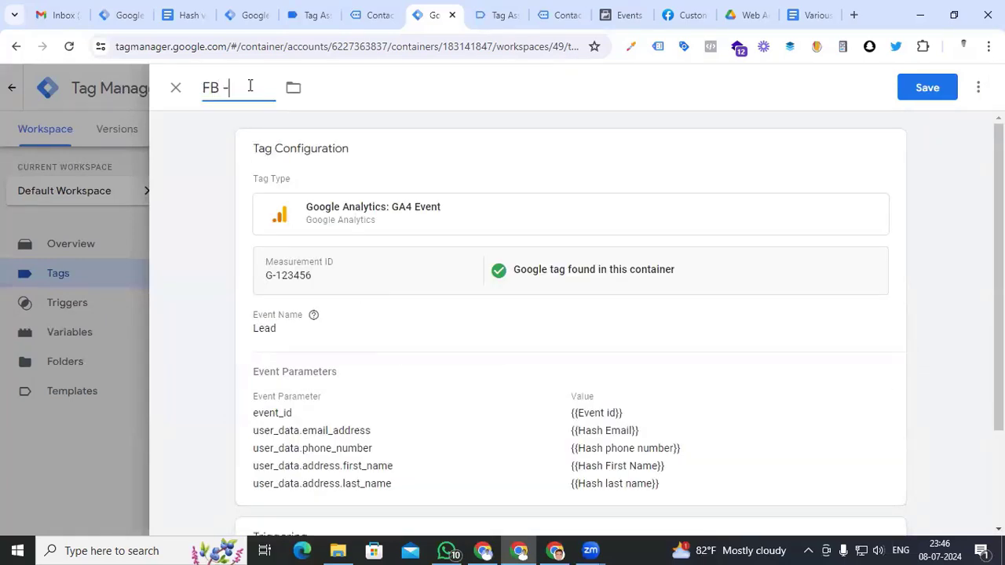
{"action": "type", "text": "SS- Lead"}
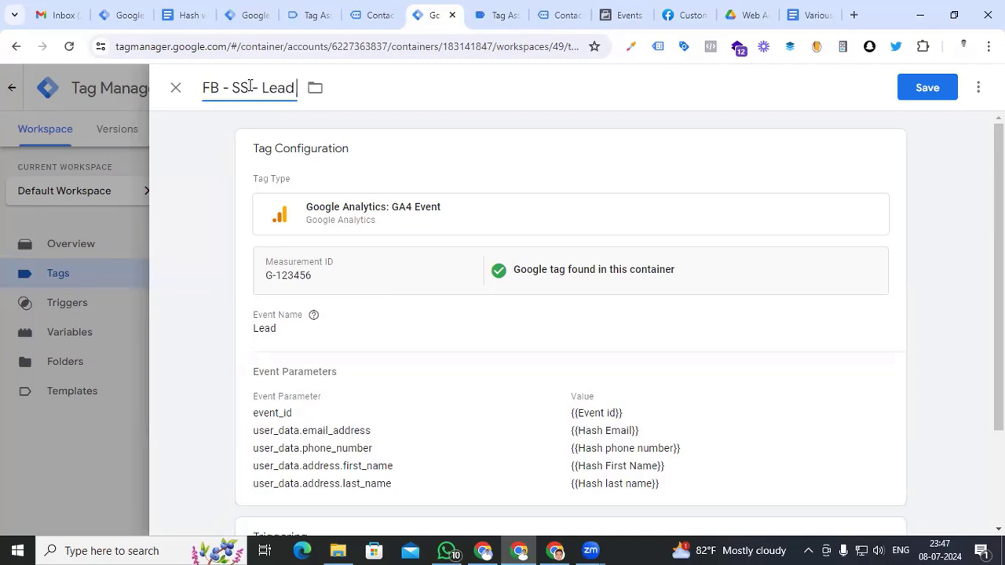
{"action": "left_click", "coordinate": [927, 87]}
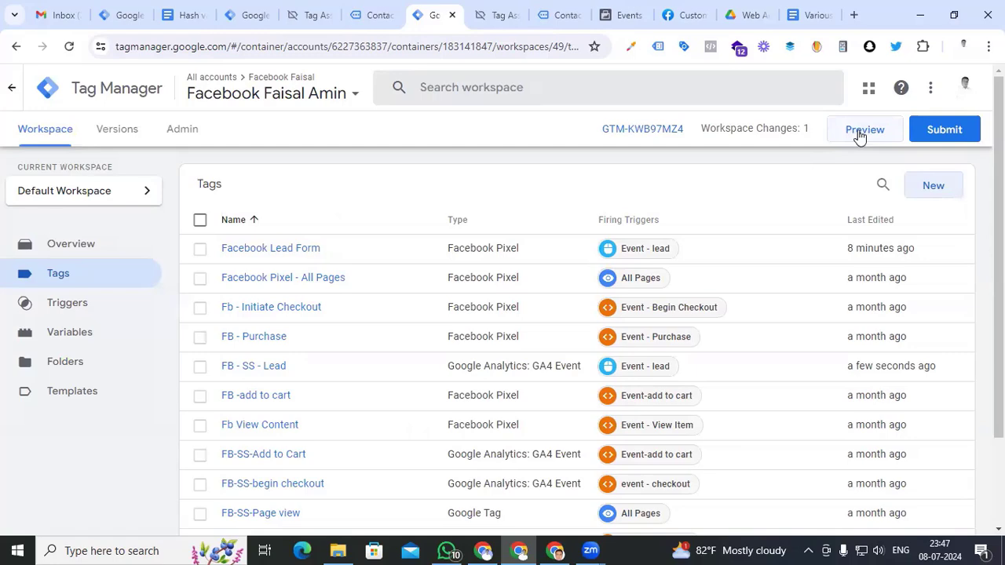
Start preview mode for the web and server containers and connect Tag Assistant to the contact page
{"action": "left_click", "coordinate": [860, 134]}
{"action": "left_click", "coordinate": [406, 20]}
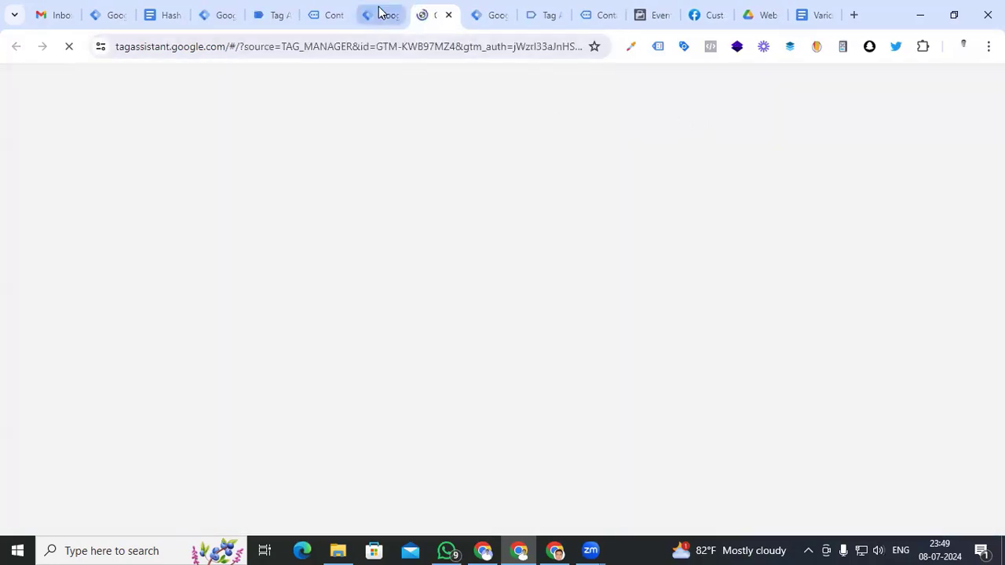
{"action": "left_click", "coordinate": [382, 15]}
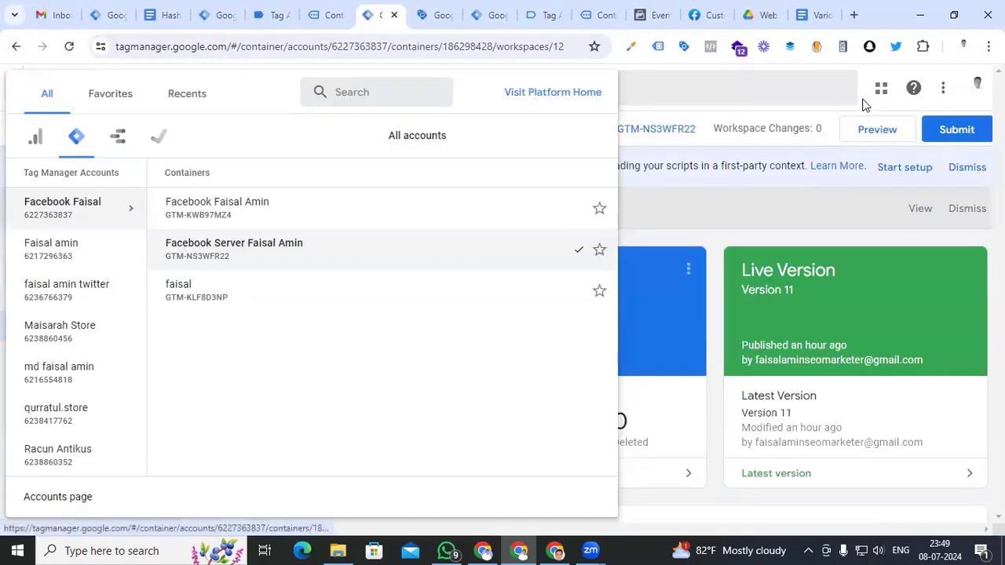
{"action": "left_click", "coordinate": [868, 135]}
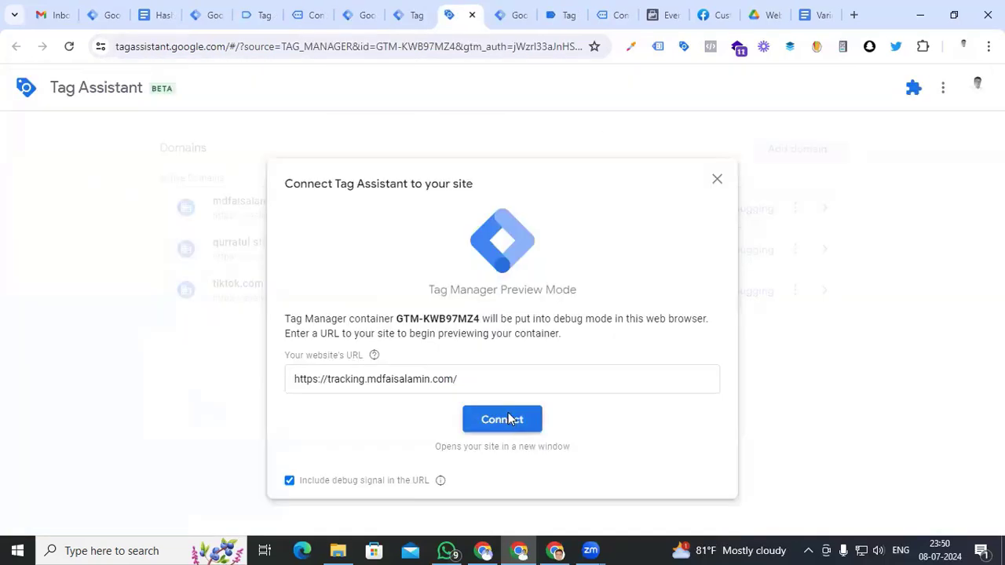
{"action": "left_click", "coordinate": [503, 417]}
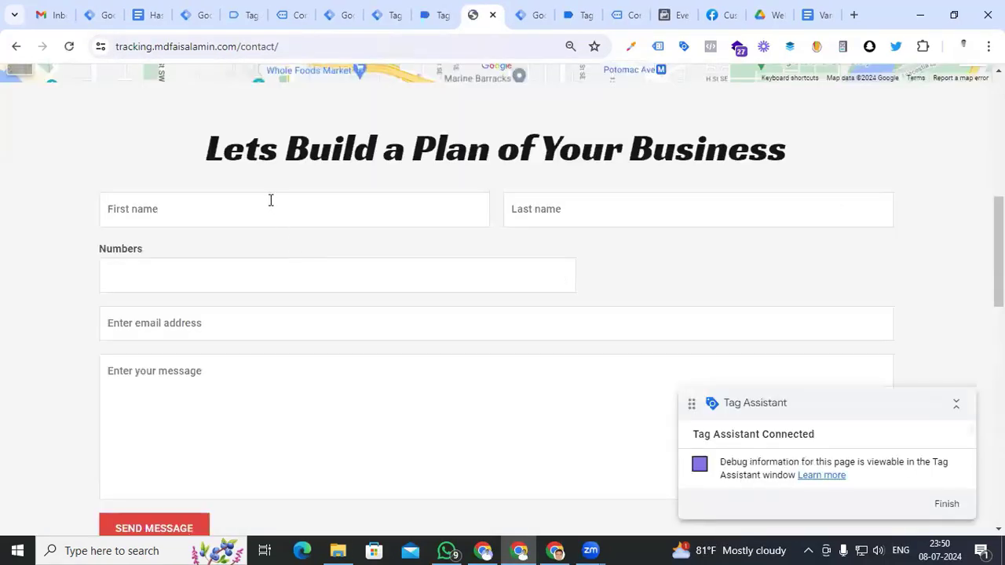
Fill the contact form with a test first name, autofilled details and message 'test', then submit
{"action": "left_click", "coordinate": [270, 201]}
{"action": "type", "text": "jhon"}
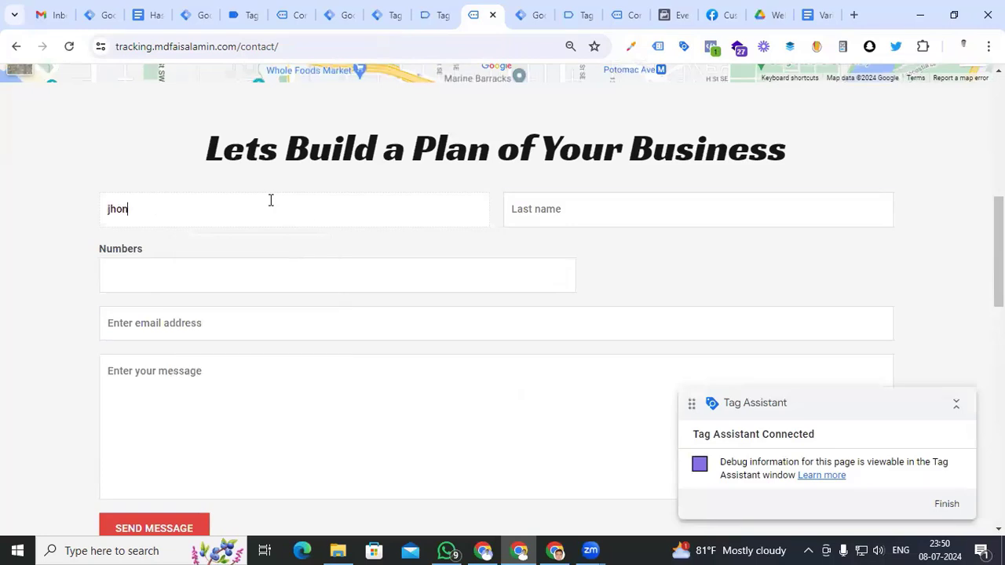
{"action": "key", "text": "Down"}
{"action": "key", "text": "Return"}
{"action": "left_click", "coordinate": [299, 438]}
{"action": "type", "text": "test"}
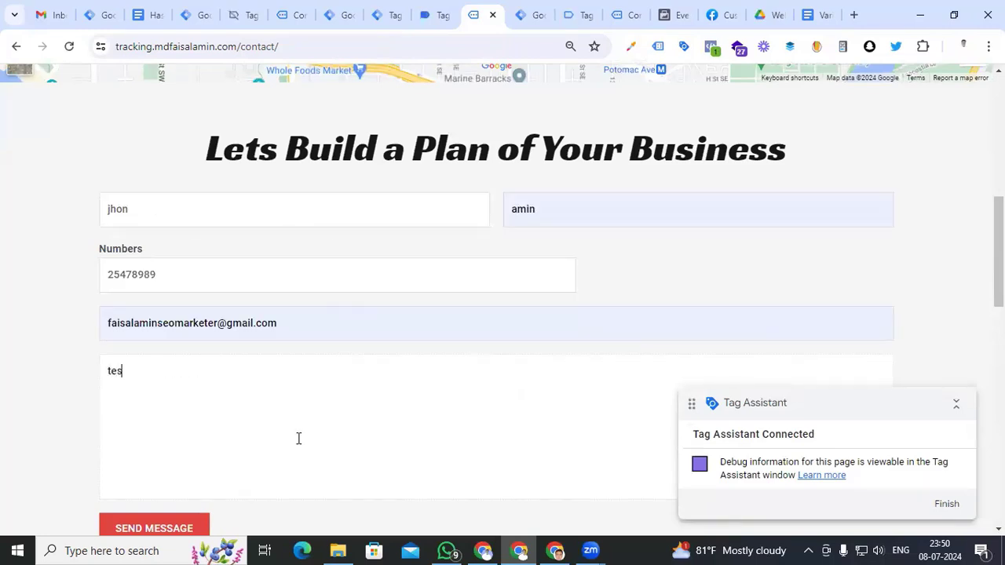
{"action": "scroll", "coordinate": [168, 381], "scroll_direction": "down", "scroll_amount": 2}
{"action": "left_click", "coordinate": [169, 382]}
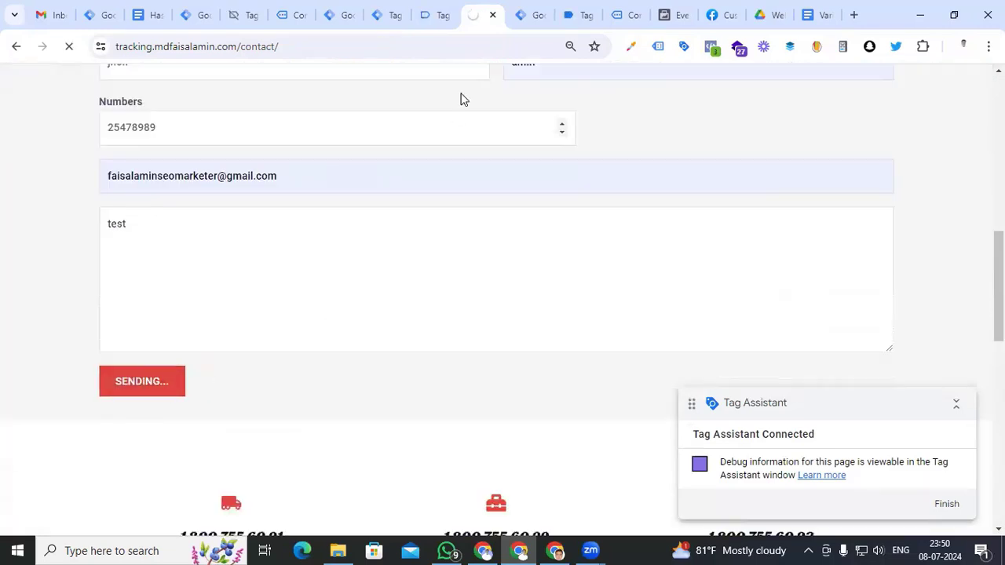
{"action": "key", "text": "ctrl+shift+Tab"}
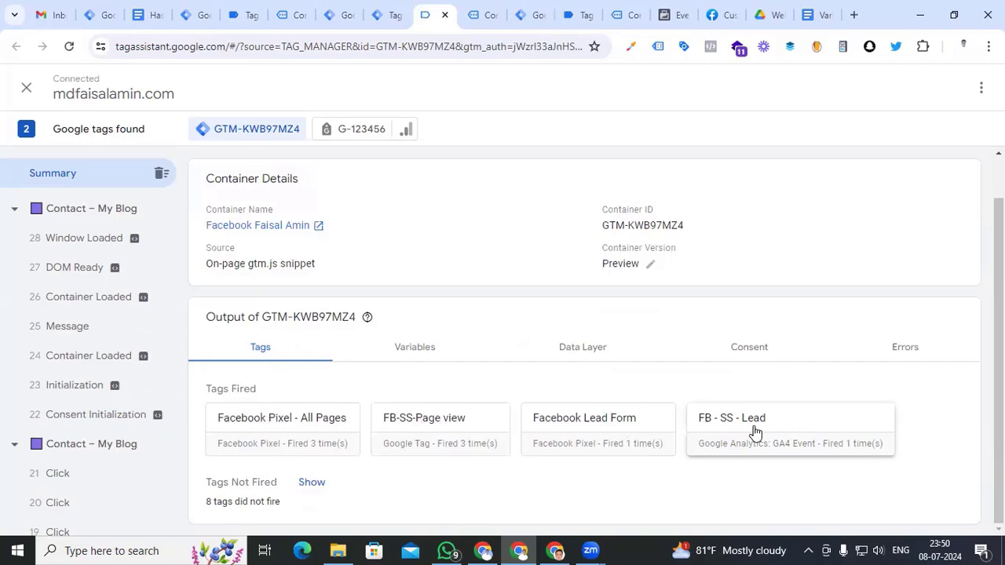
Inspect the FB - SS - Lead tag fired on the Click event, then open the Lead event in server preview
{"action": "left_click", "coordinate": [43, 474]}
{"action": "left_click", "coordinate": [422, 432]}
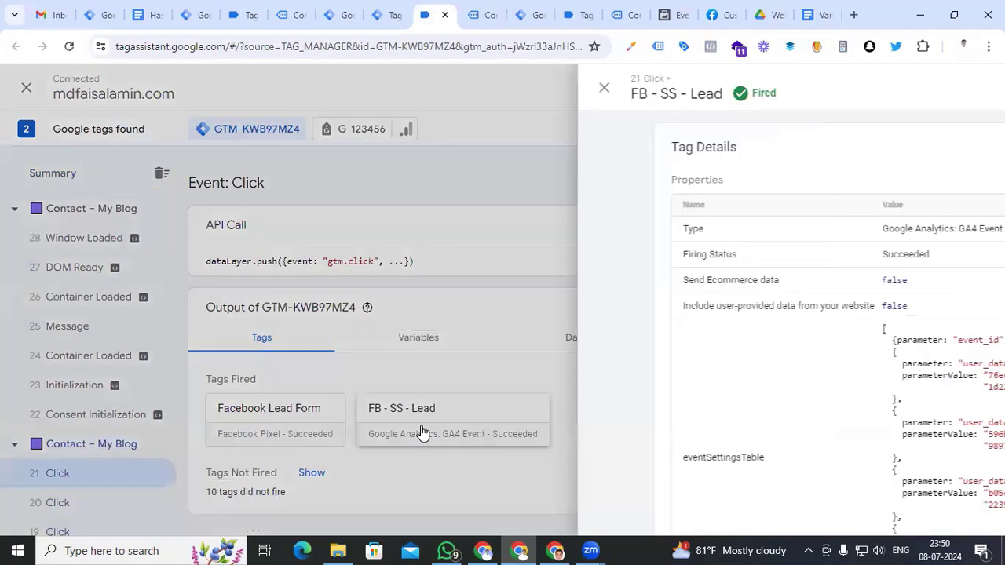
{"action": "scroll", "coordinate": [422, 375], "scroll_direction": "down", "scroll_amount": 3}
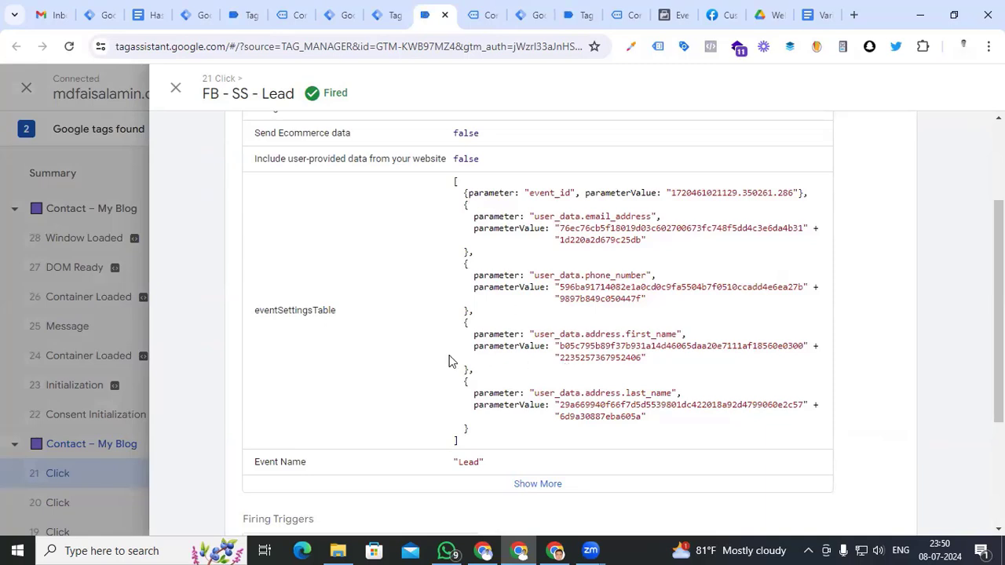
{"action": "scroll", "coordinate": [449, 359], "scroll_direction": "up", "scroll_amount": 3}
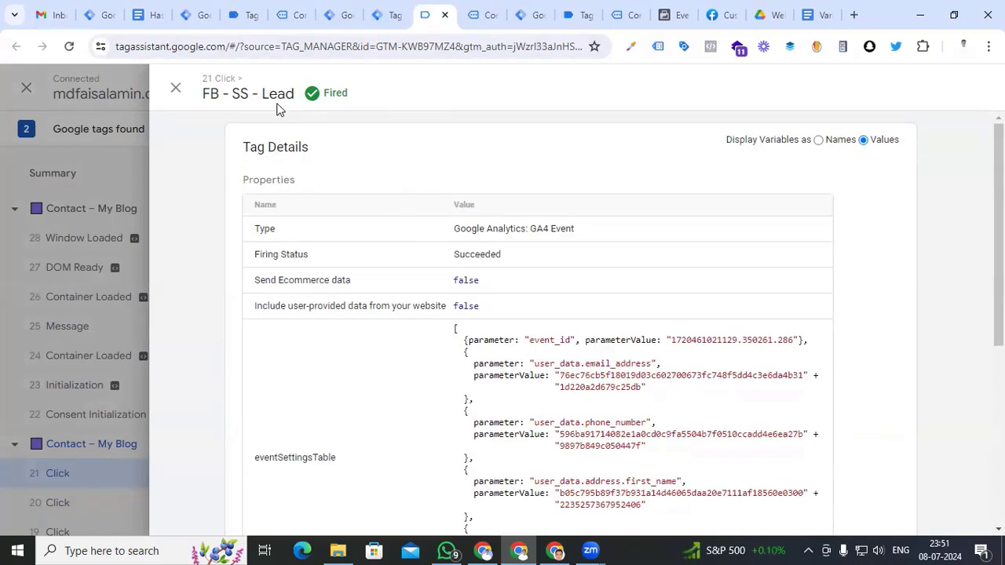
{"action": "left_click", "coordinate": [248, 15]}
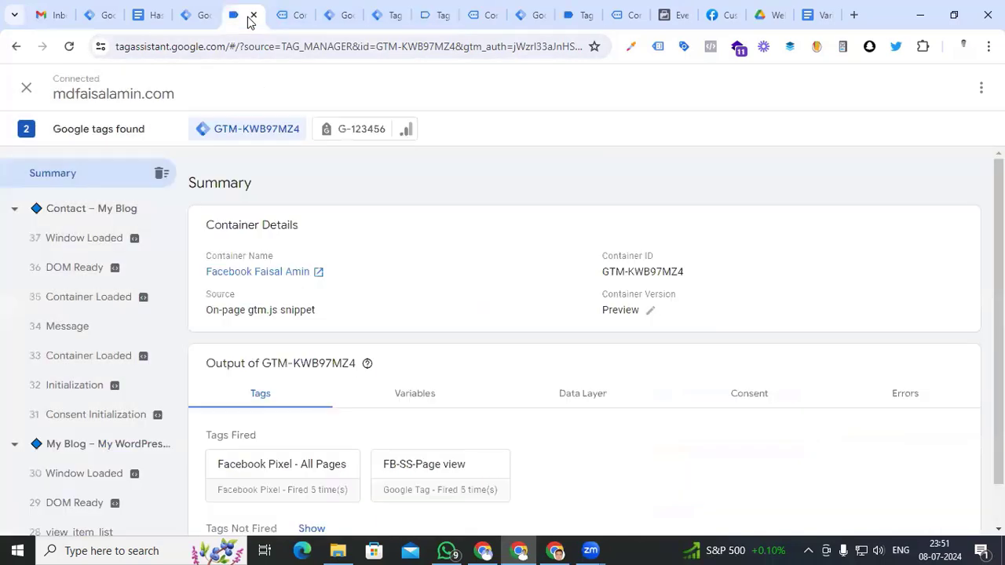
{"action": "left_click", "coordinate": [377, 15]}
{"action": "left_click", "coordinate": [71, 329]}
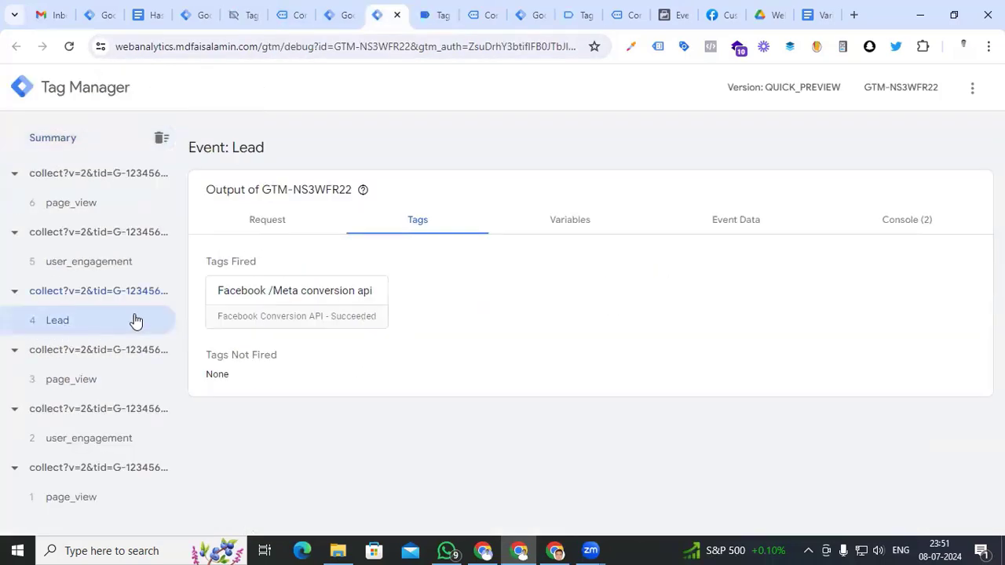
Open the Lead event's Incoming HTTP Request and highlight the hashed phone and email values in its URL
{"action": "left_click", "coordinate": [271, 220]}
{"action": "scroll", "coordinate": [426, 417], "scroll_direction": "down", "scroll_amount": 1}
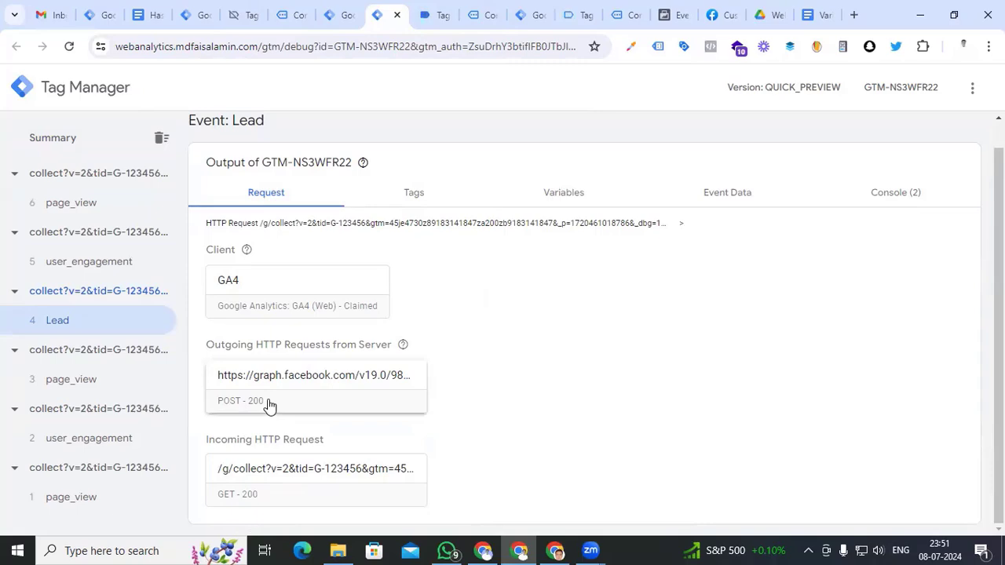
{"action": "left_click", "coordinate": [269, 488]}
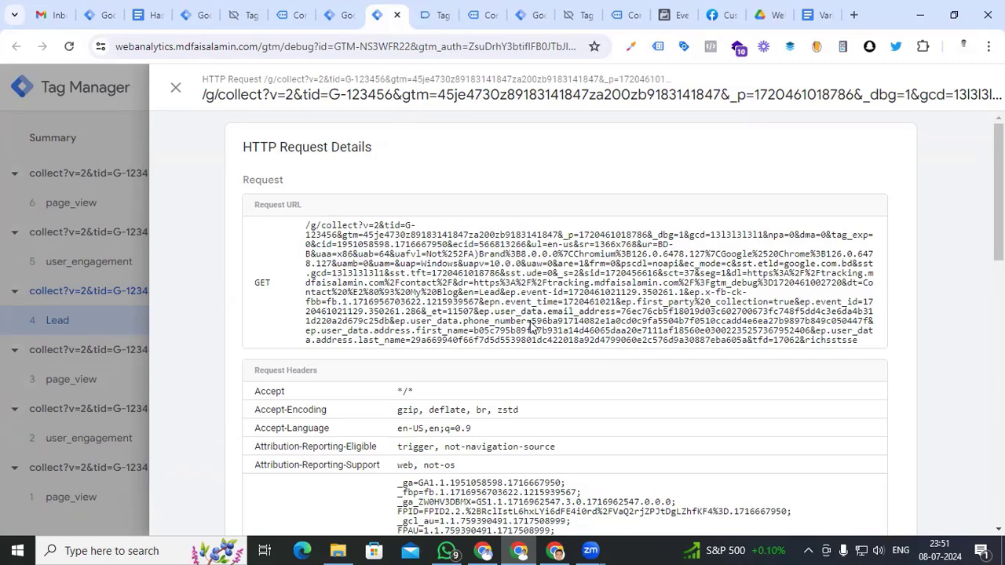
{"action": "left_click_drag", "start_coordinate": [531, 327], "coordinate": [565, 329]}
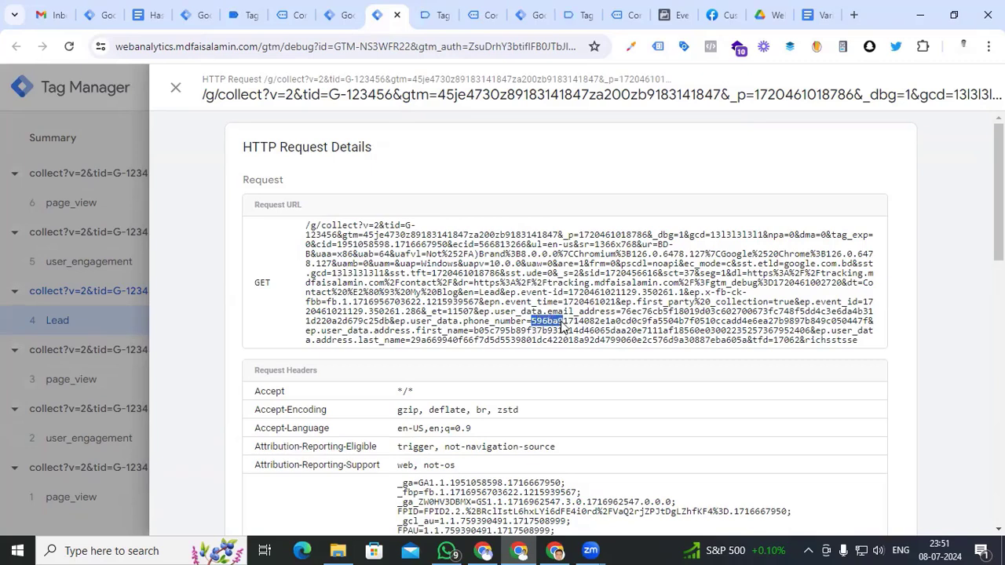
{"action": "left_click_drag", "start_coordinate": [463, 327], "coordinate": [626, 323]}
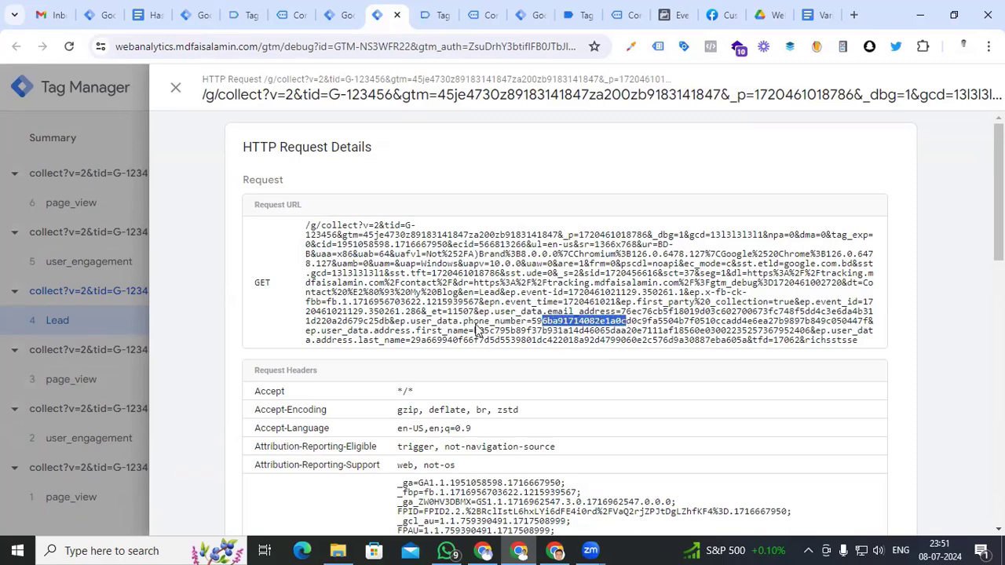
{"action": "left_click_drag", "start_coordinate": [410, 332], "coordinate": [606, 325]}
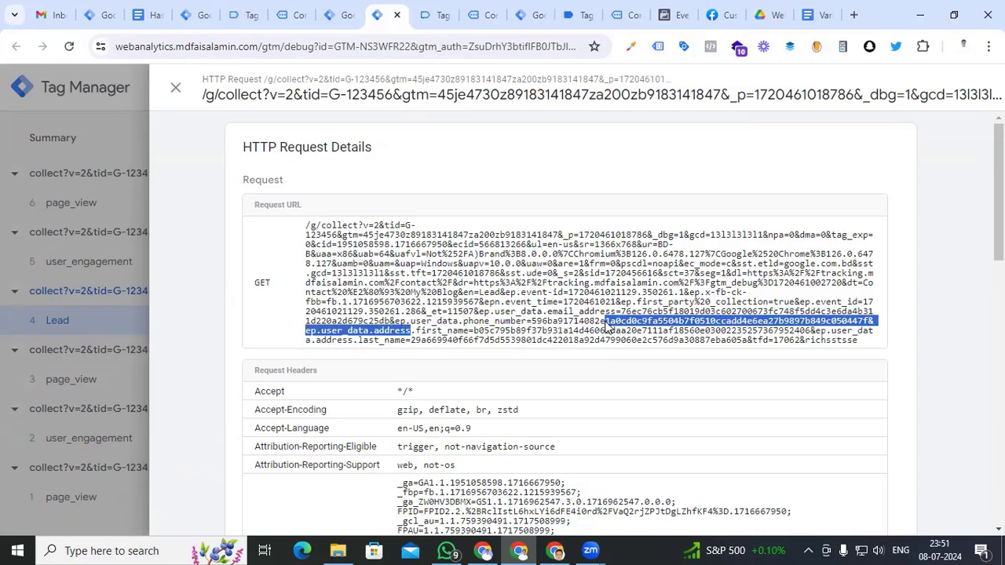
{"action": "left_click_drag", "start_coordinate": [382, 343], "coordinate": [742, 314]}
{"action": "left_click", "coordinate": [560, 318]}
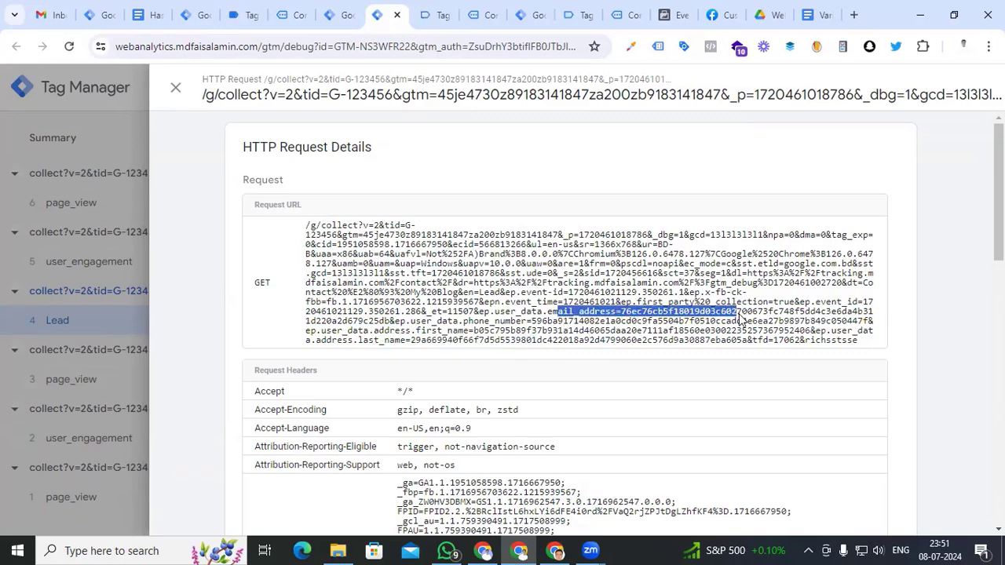
Expand and collapse the processed server Lead event in Events Manager's Test events list
{"action": "left_click", "coordinate": [674, 17]}
{"action": "scroll", "coordinate": [615, 316], "scroll_direction": "up", "scroll_amount": 5}
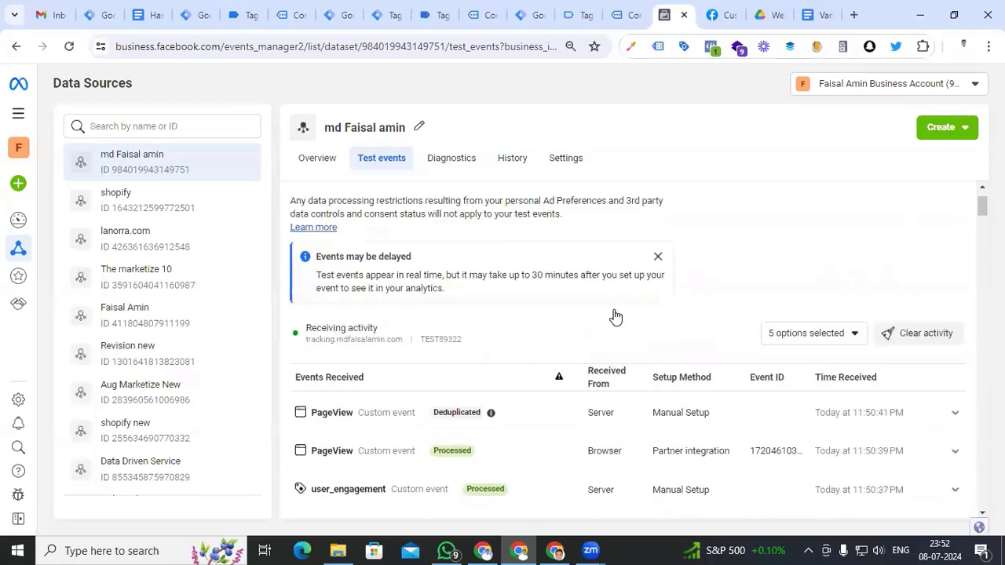
{"action": "scroll", "coordinate": [615, 317], "scroll_direction": "down", "scroll_amount": 3}
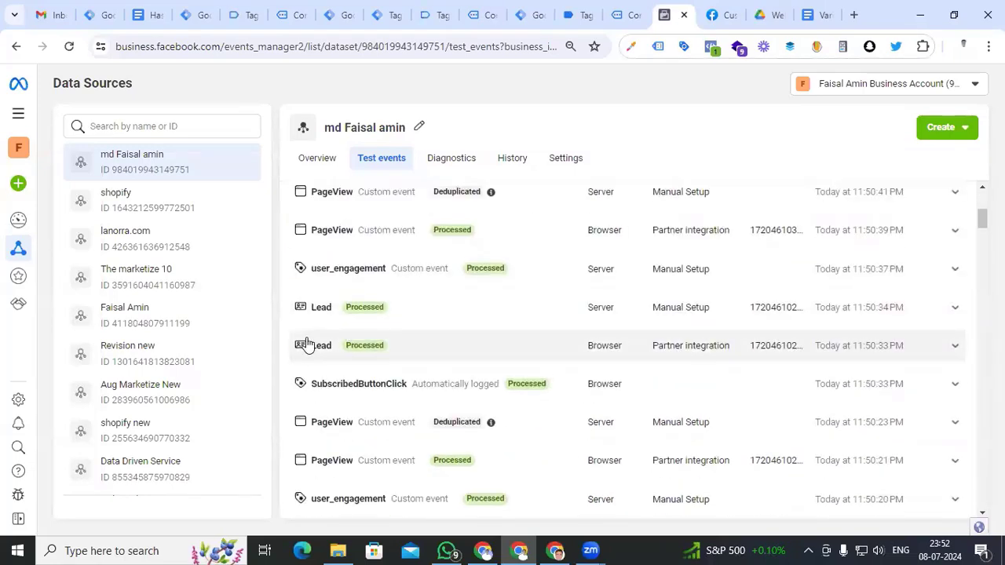
{"action": "left_click", "coordinate": [609, 310]}
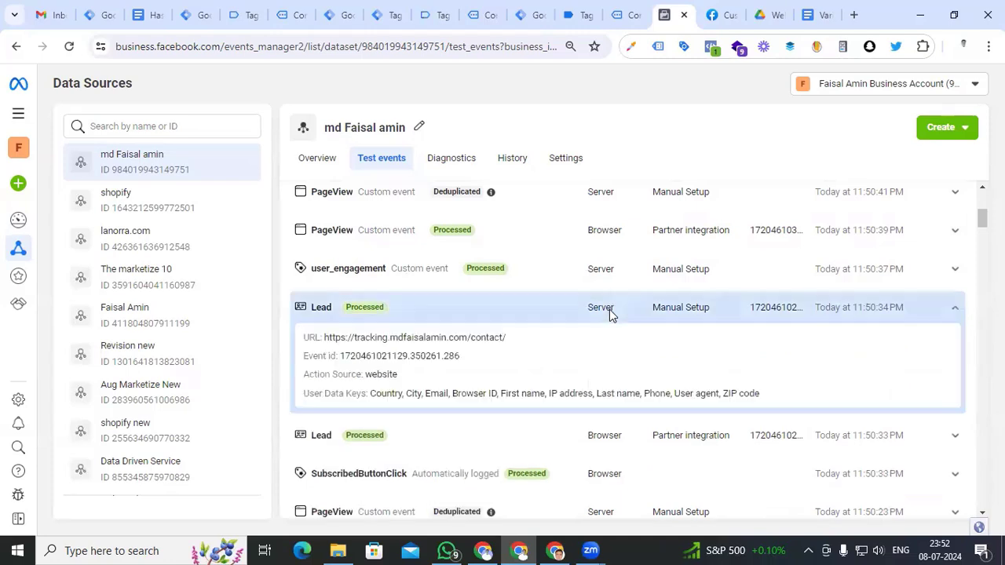
{"action": "left_click", "coordinate": [947, 312]}
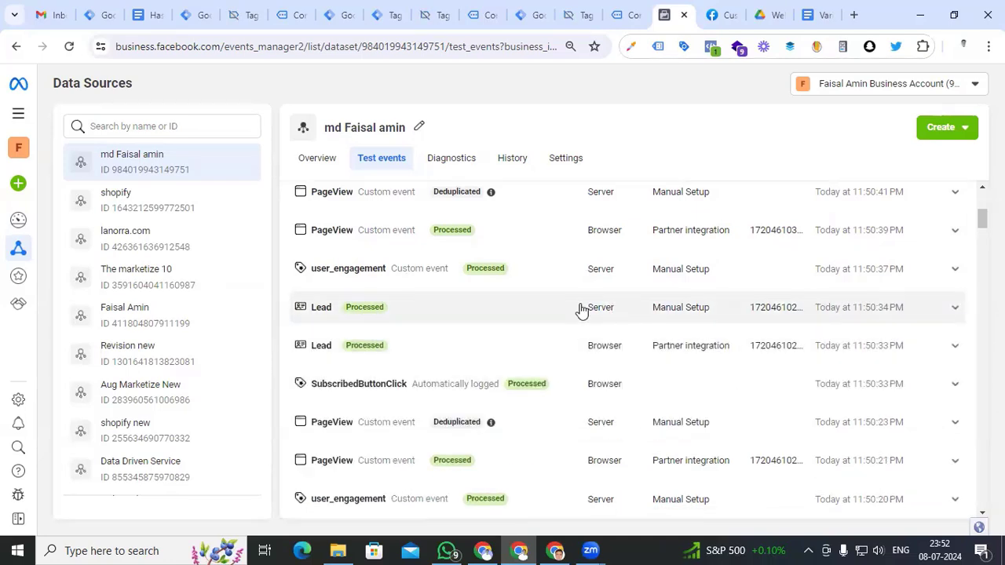